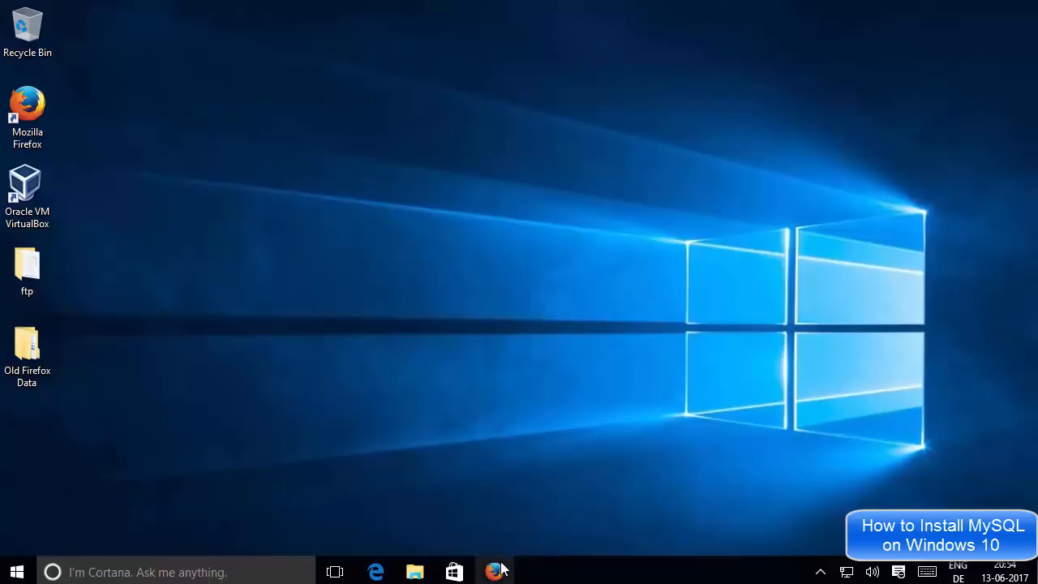
Bring back Firefox's 'download mysql' results and open 'MySQL :: MySQL Community Downloads' in a new tab
left_click(501, 570)
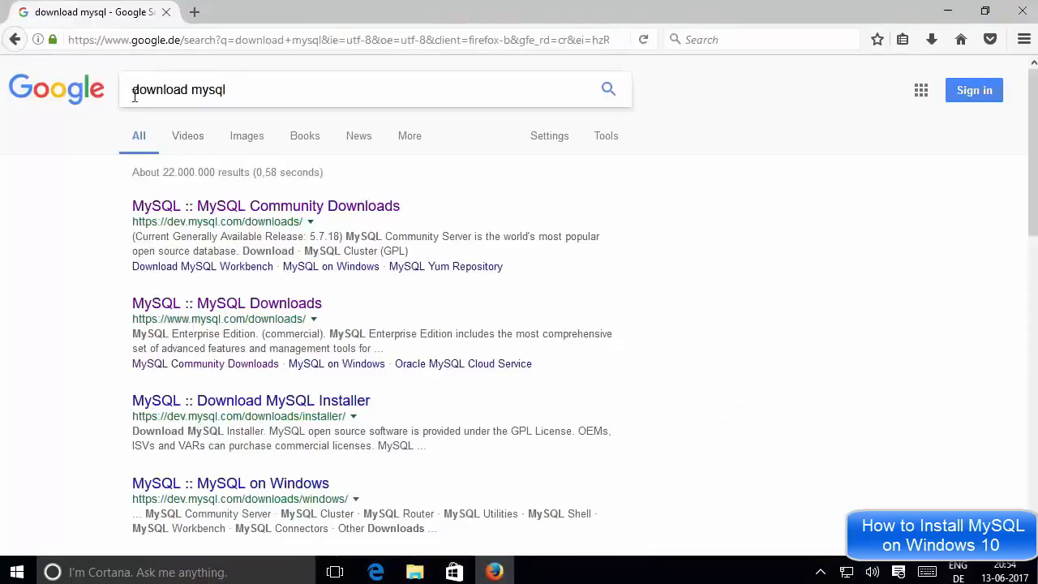
left_click(237, 89)
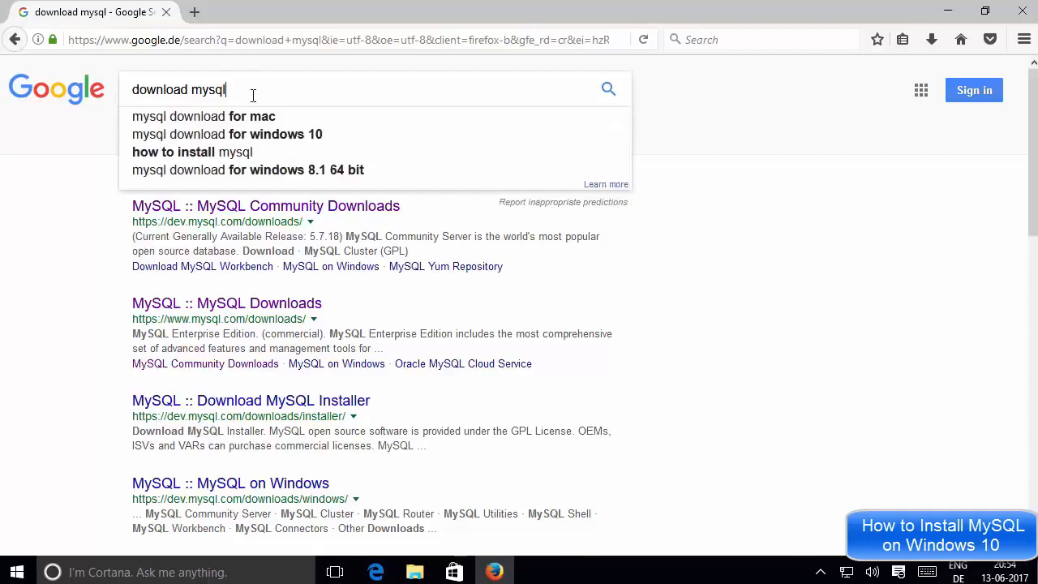
left_click_drag(253, 95, 139, 88)
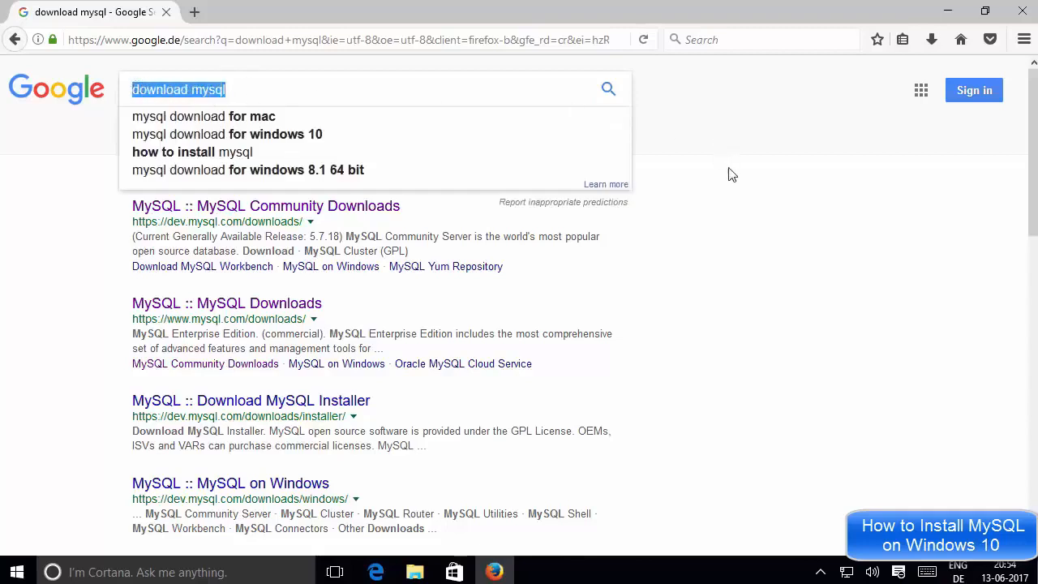
left_click(718, 186)
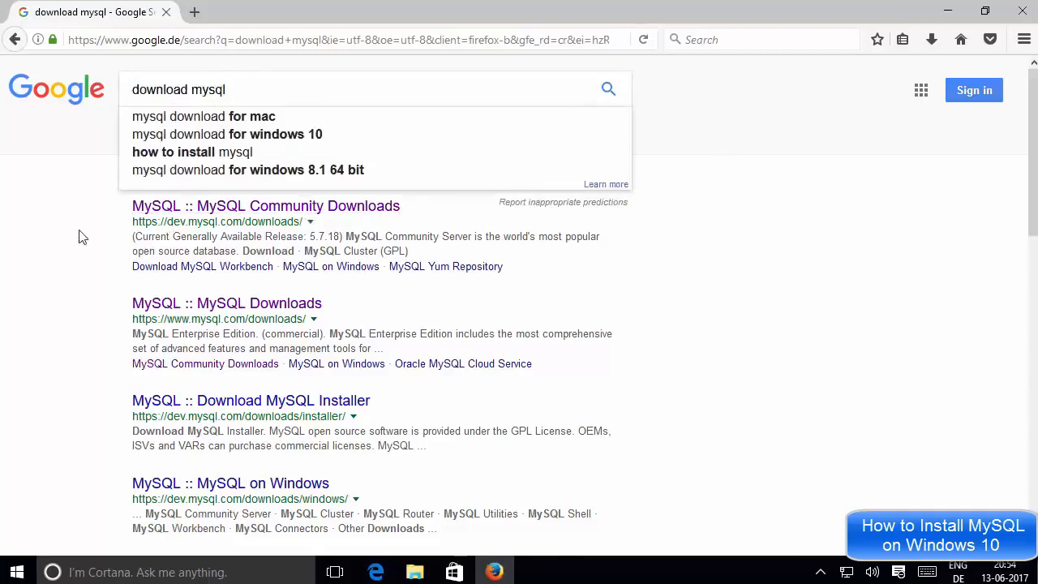
left_click(610, 90)
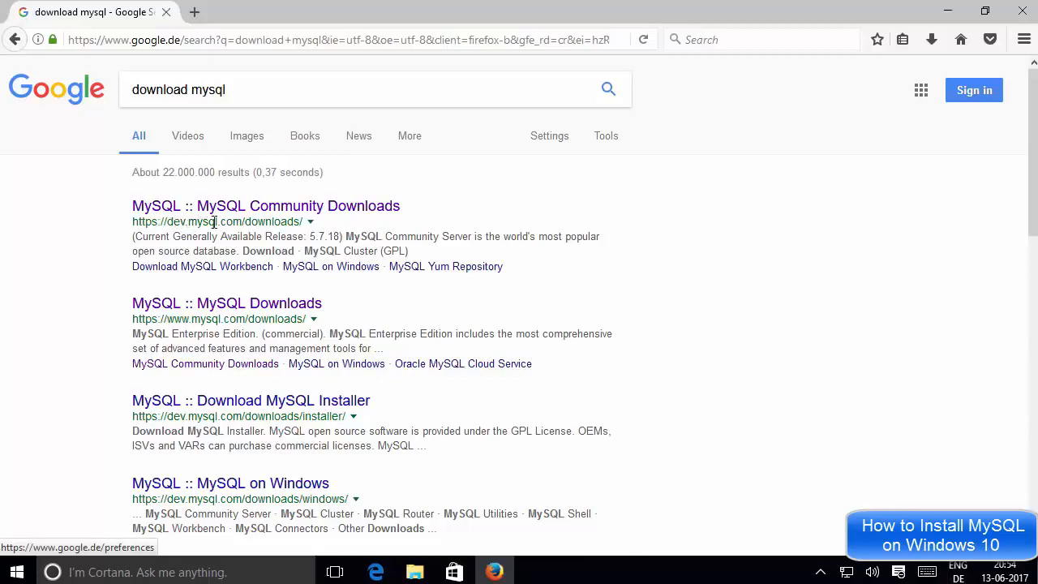
middle_click(285, 213)
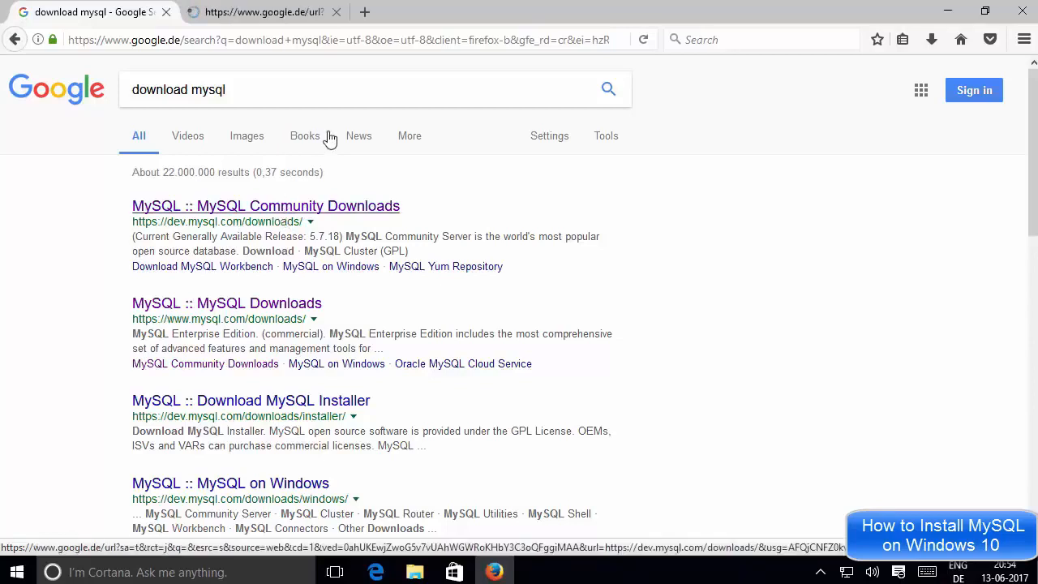
In the new tab, go from the MySQL home page to Downloads, then to 'Community (GPL) Downloads »'
left_click(277, 14)
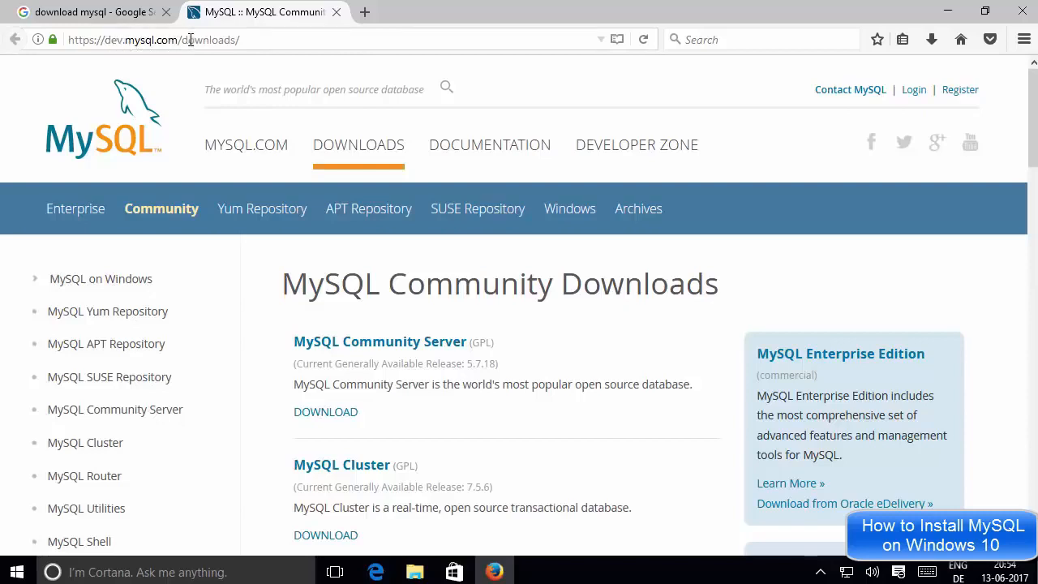
left_click(114, 120)
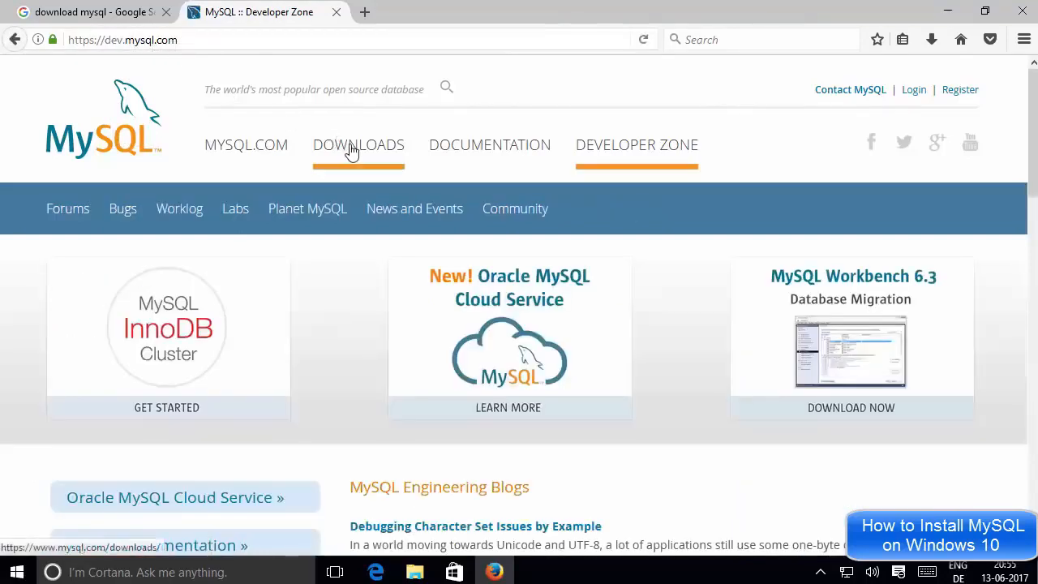
left_click(351, 153)
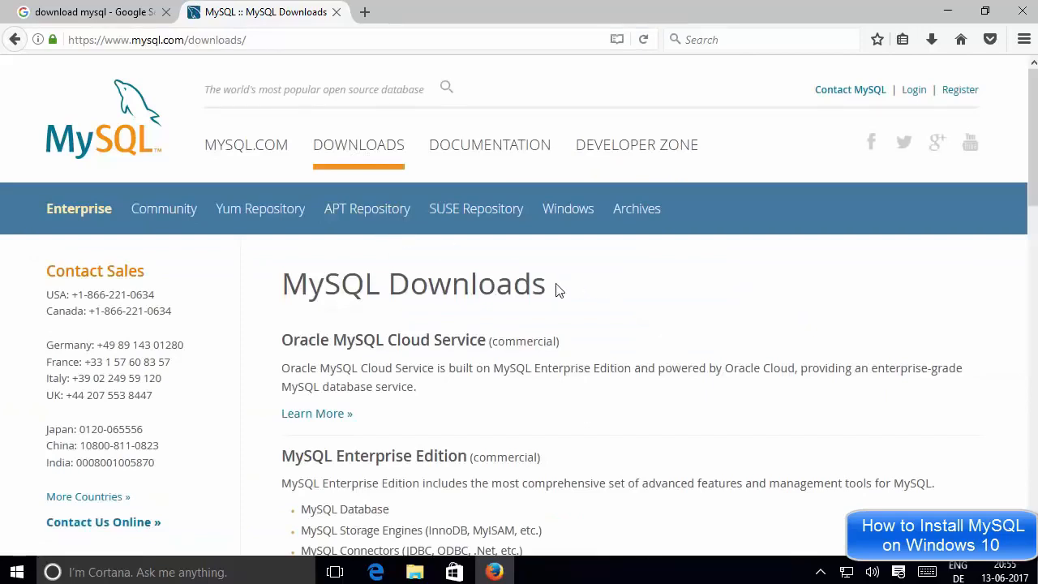
scroll(558, 290, "down", 2)
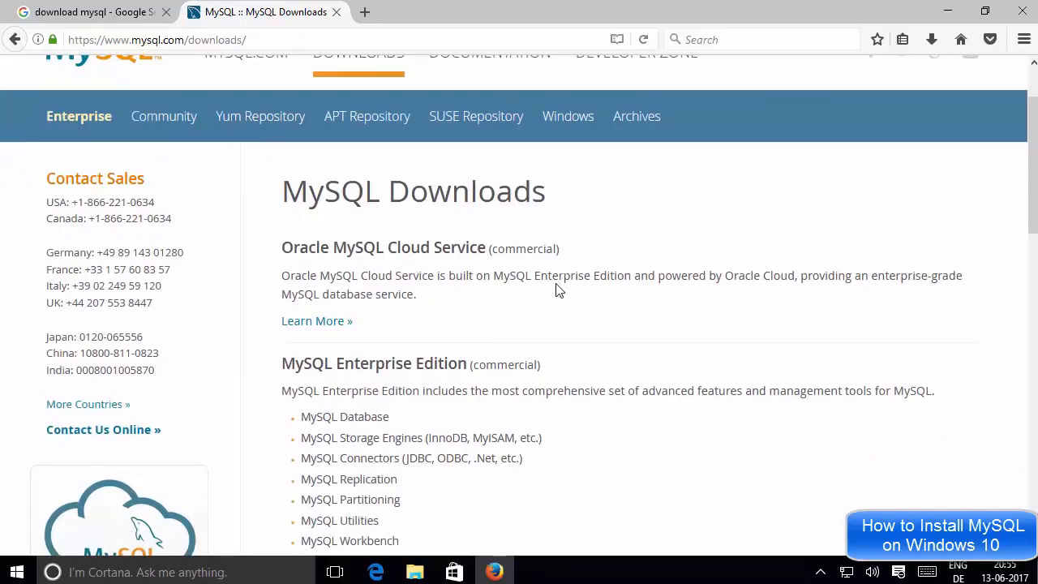
scroll(554, 269, "down", 7)
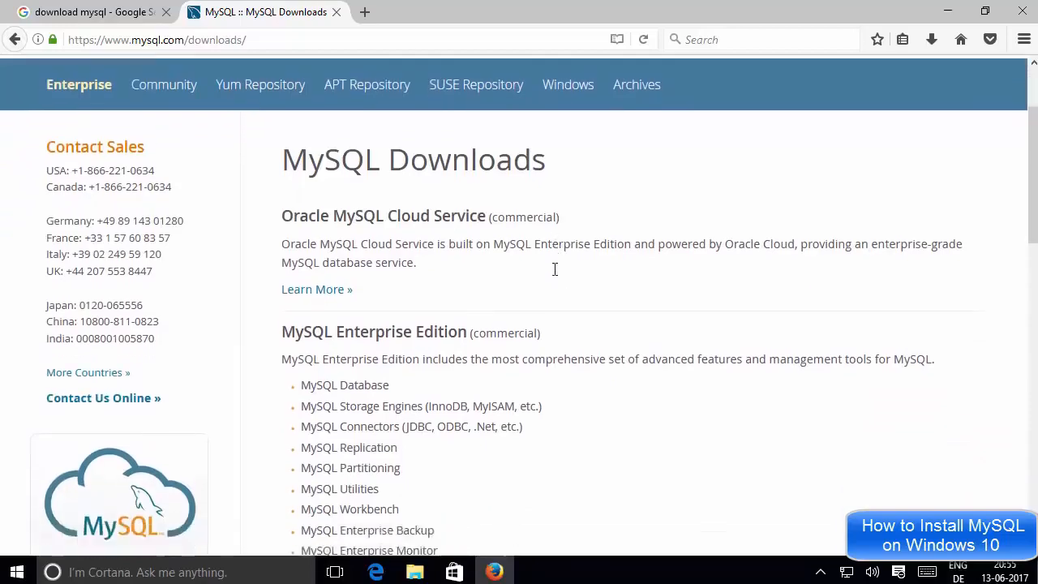
scroll(555, 276, "down", 9)
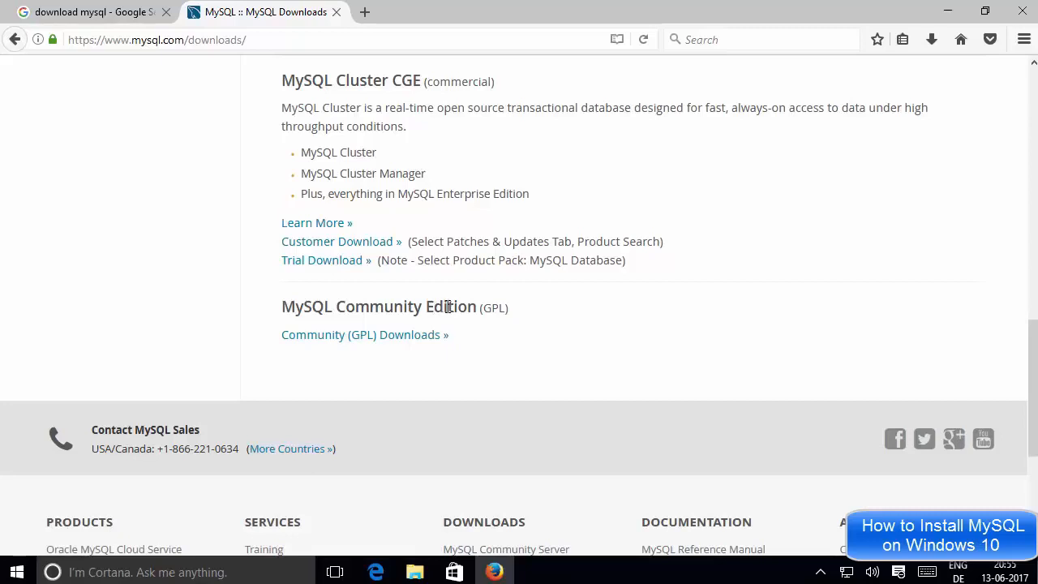
left_click(346, 344)
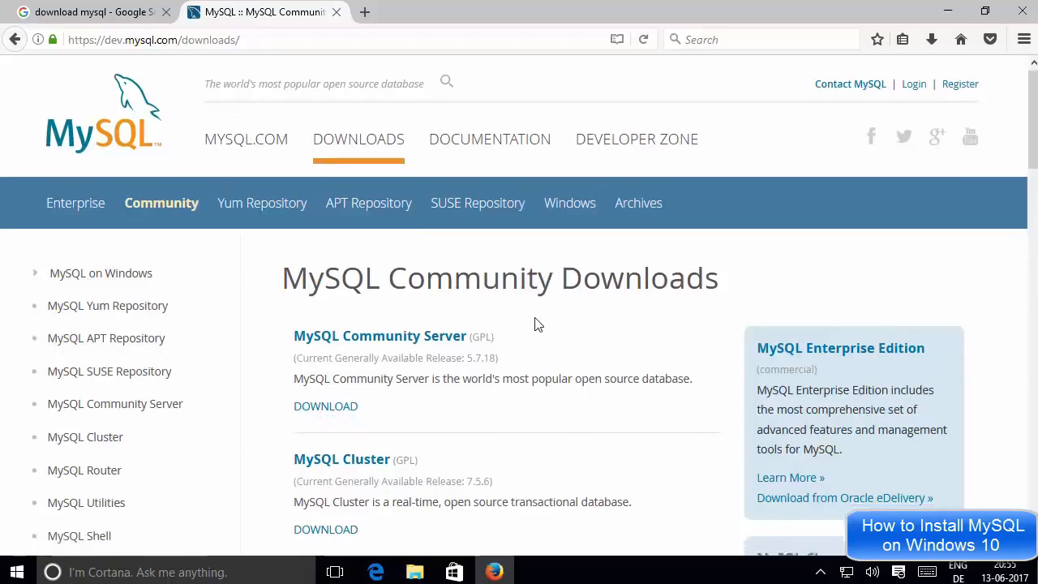
Scroll through the Community Server 5.7.18, Cluster 7.5.6 and Router 2.1.3 downloads, then back to top
scroll(535, 325, "down", 6)
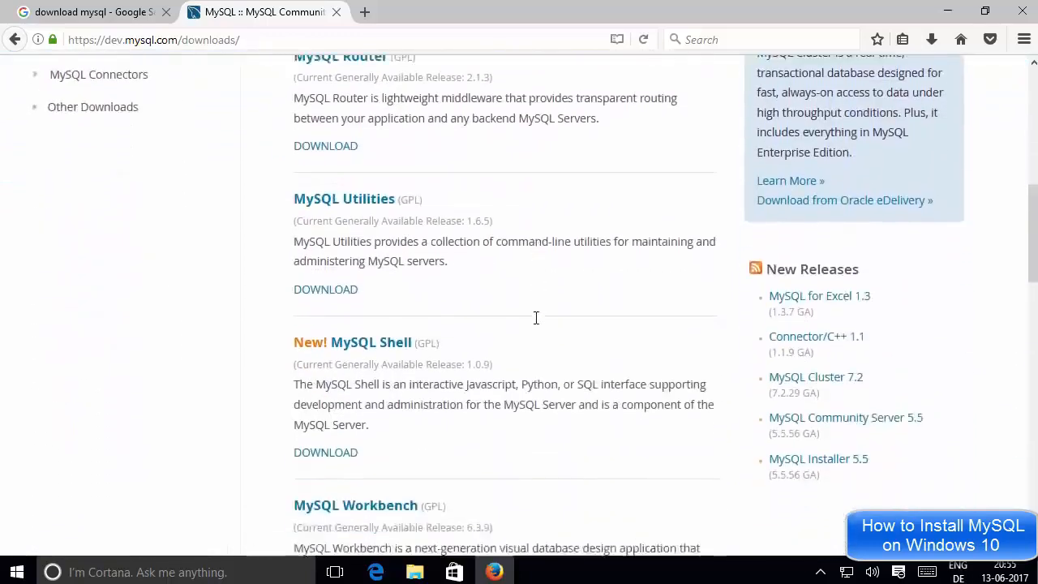
scroll(535, 318, "up", 5)
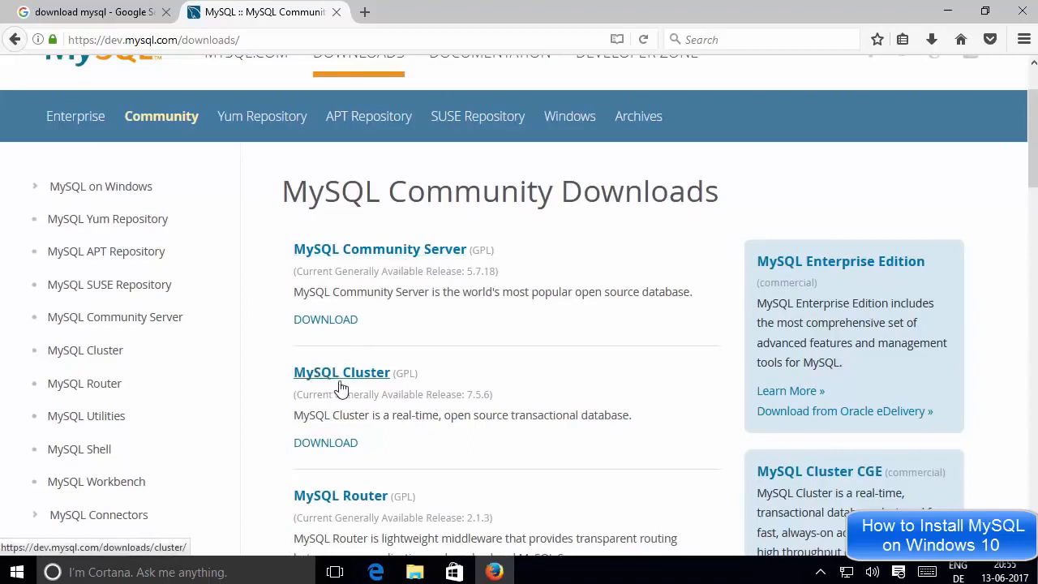
scroll(464, 465, "down", 1)
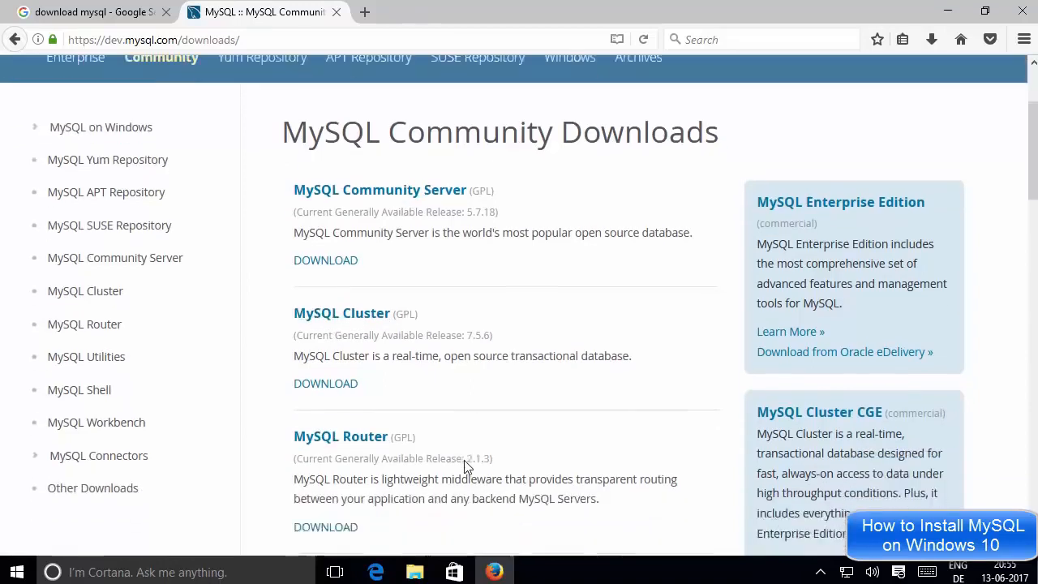
scroll(465, 464, "down", 2)
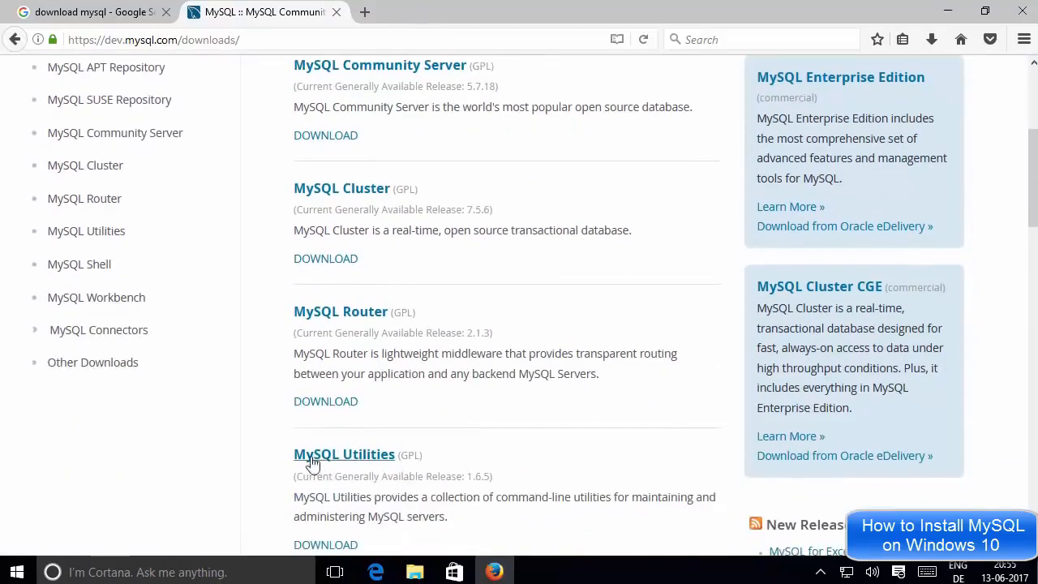
scroll(437, 352, "up", 3)
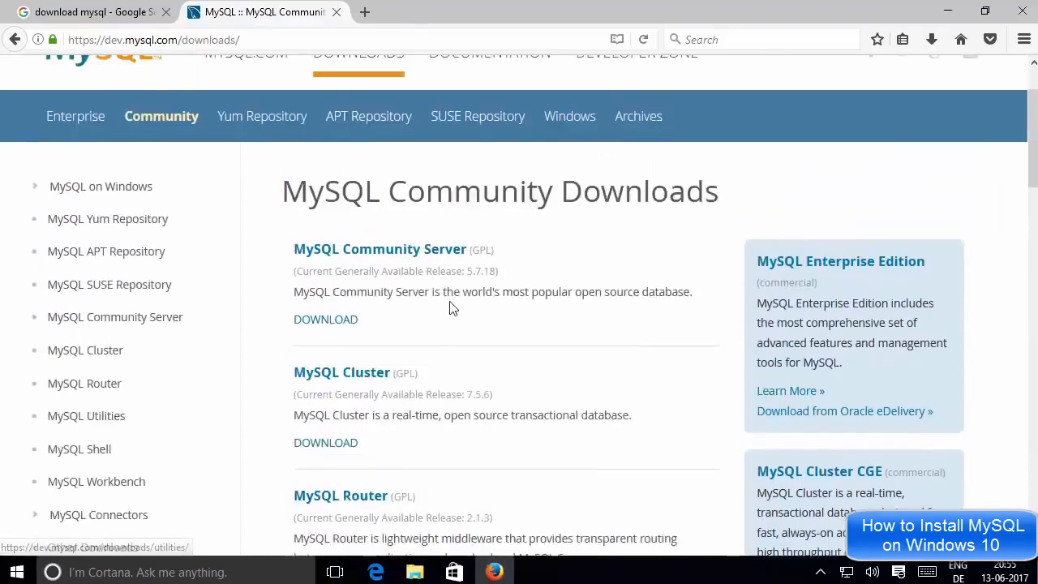
Open the MySQL Community Server download page and scroll to the GA releases
left_click(373, 254)
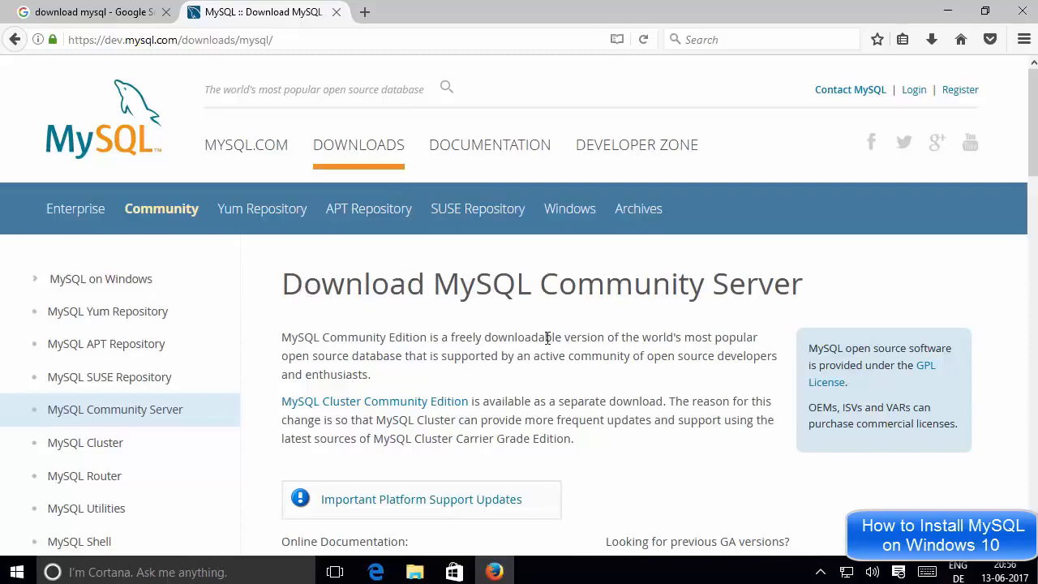
scroll(547, 336, "down", 6)
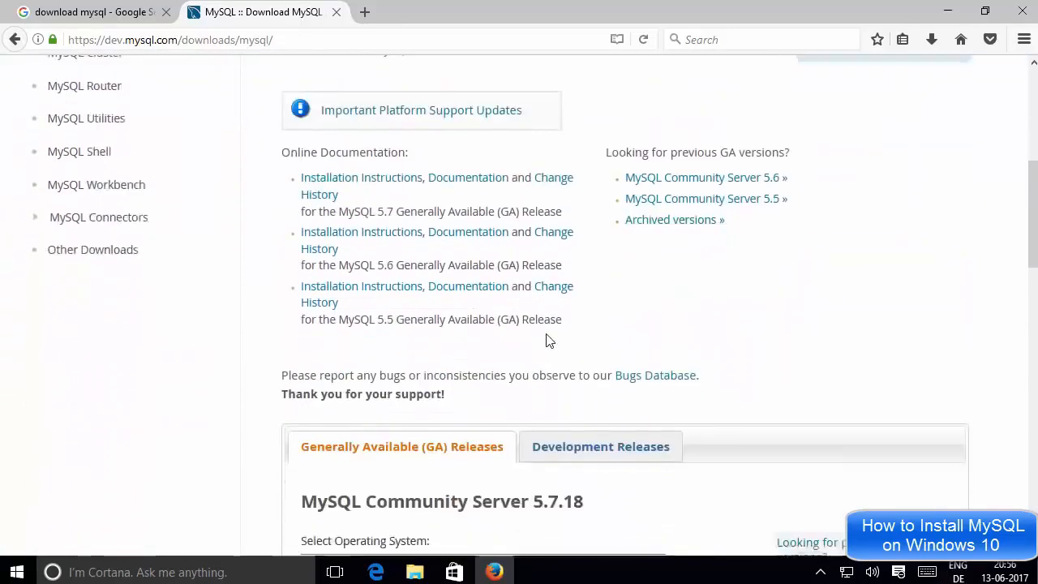
scroll(547, 339, "down", 4)
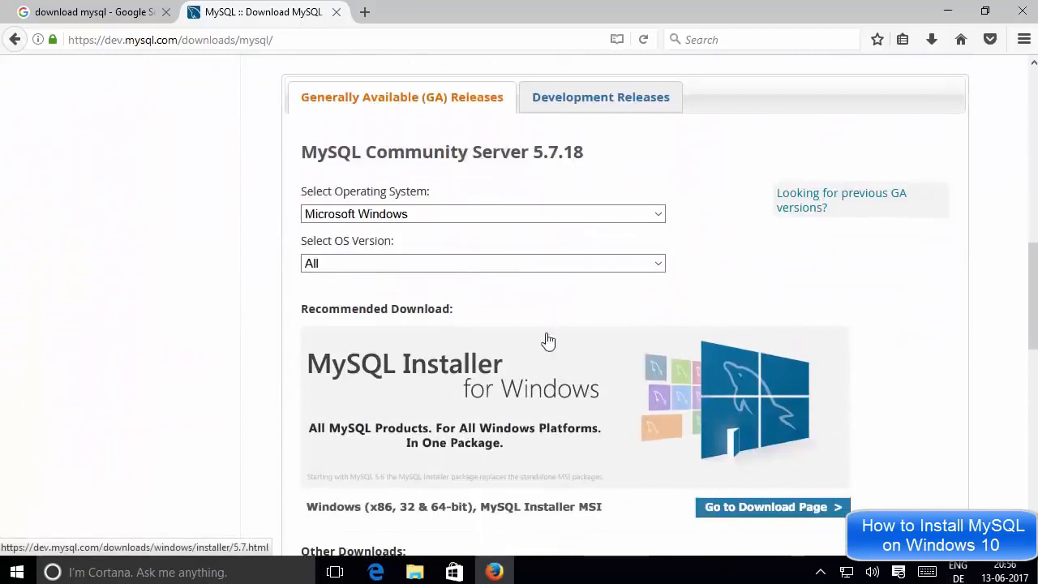
scroll(548, 339, "down", 1)
scroll(547, 341, "up", 1)
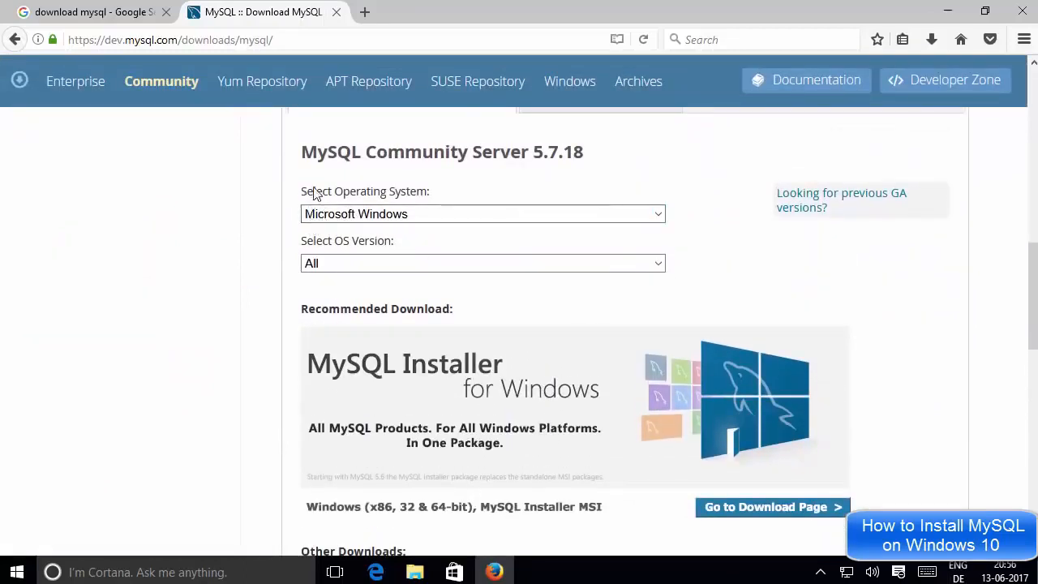
Keep Microsoft Windows as the operating system and 'All' as the OS version
left_click(362, 217)
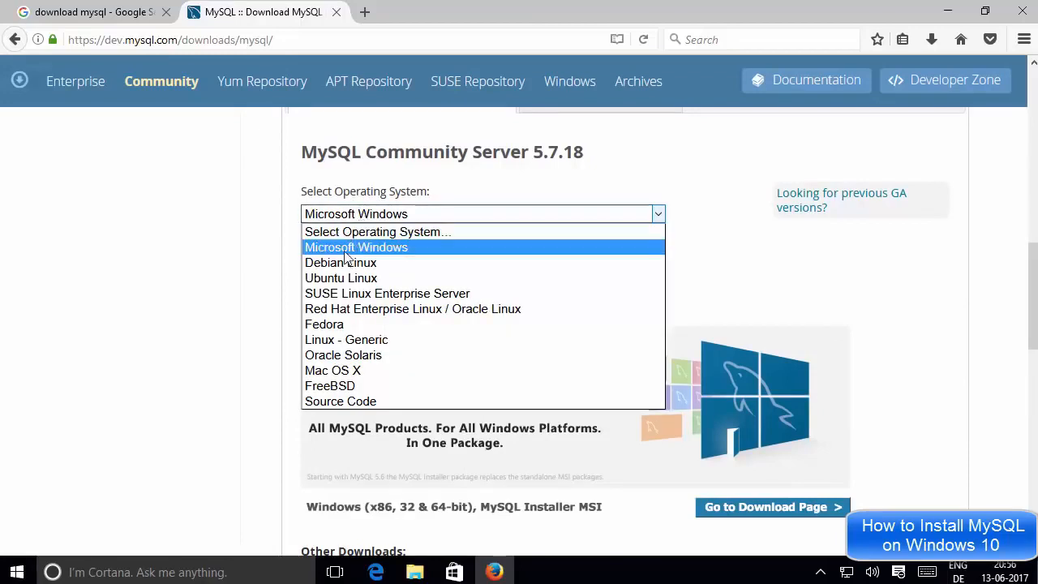
left_click(347, 247)
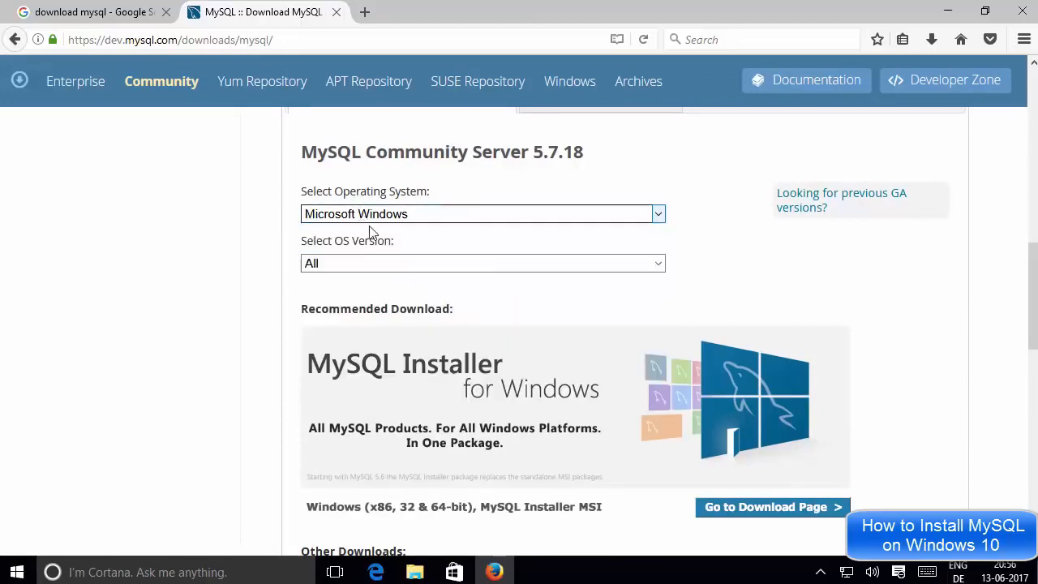
left_click(342, 265)
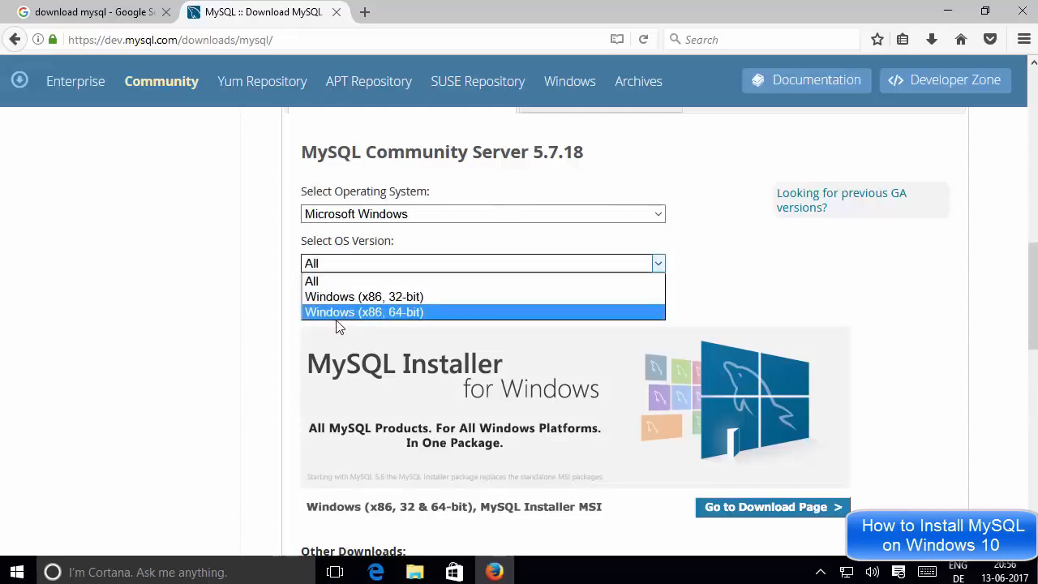
left_click(285, 307)
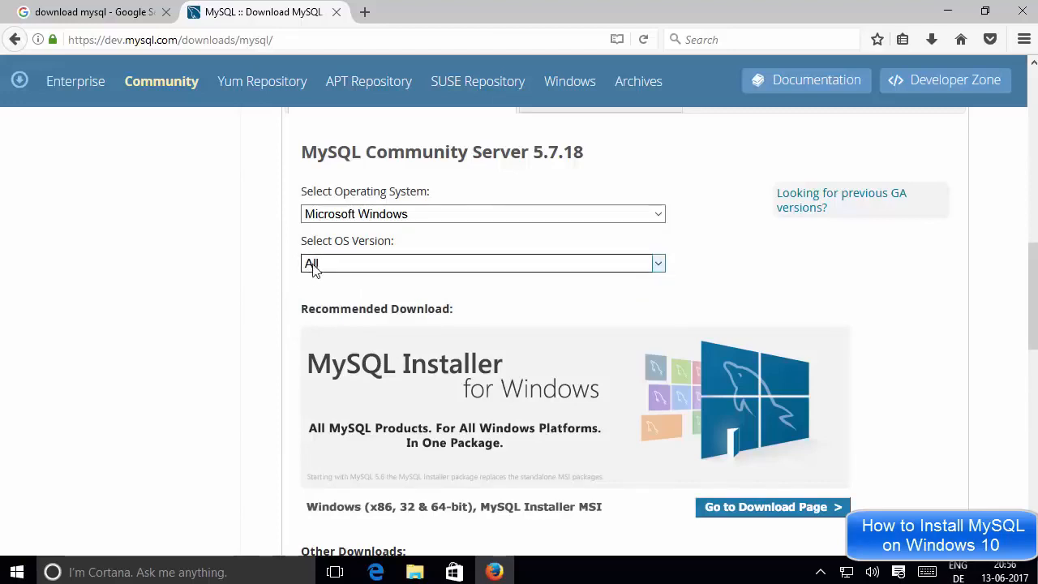
Scroll past the 32-bit (303.9M) and 64-bit (316.1M) ZIP archives, back to MySQL Installer for Windows
scroll(294, 314, "down", 2)
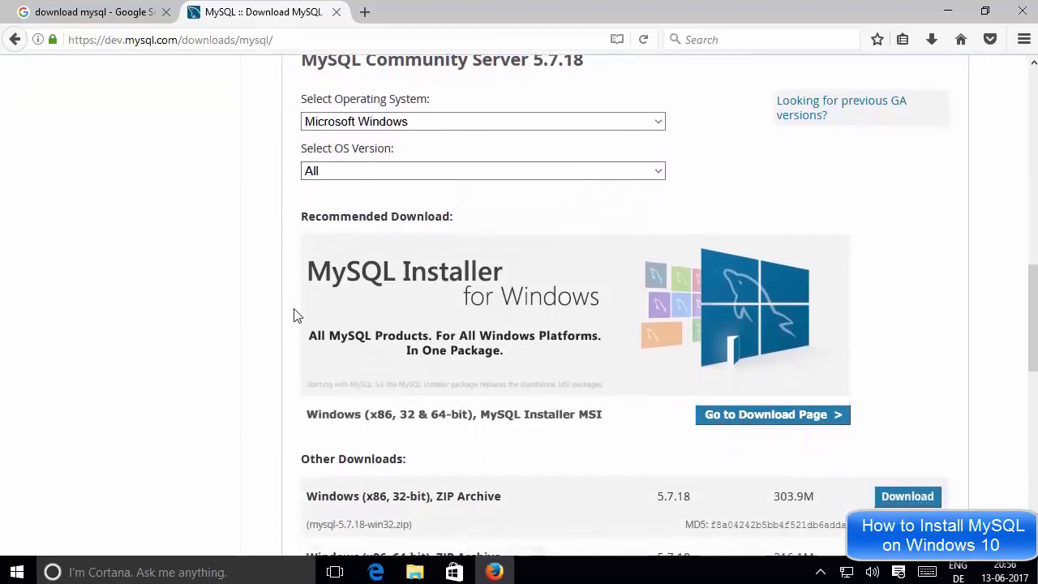
scroll(293, 315, "down", 2)
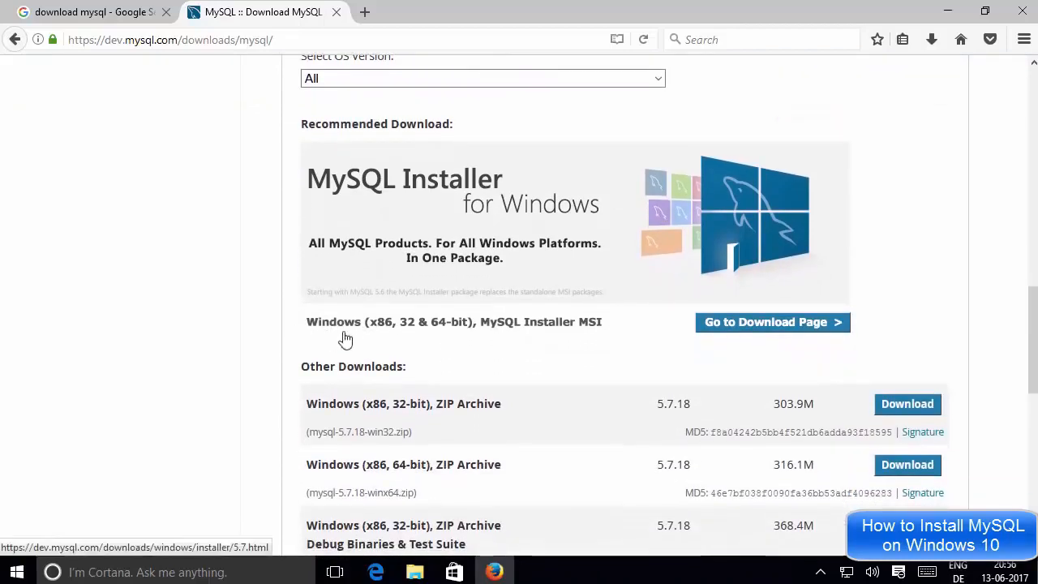
scroll(361, 338, "down", 2)
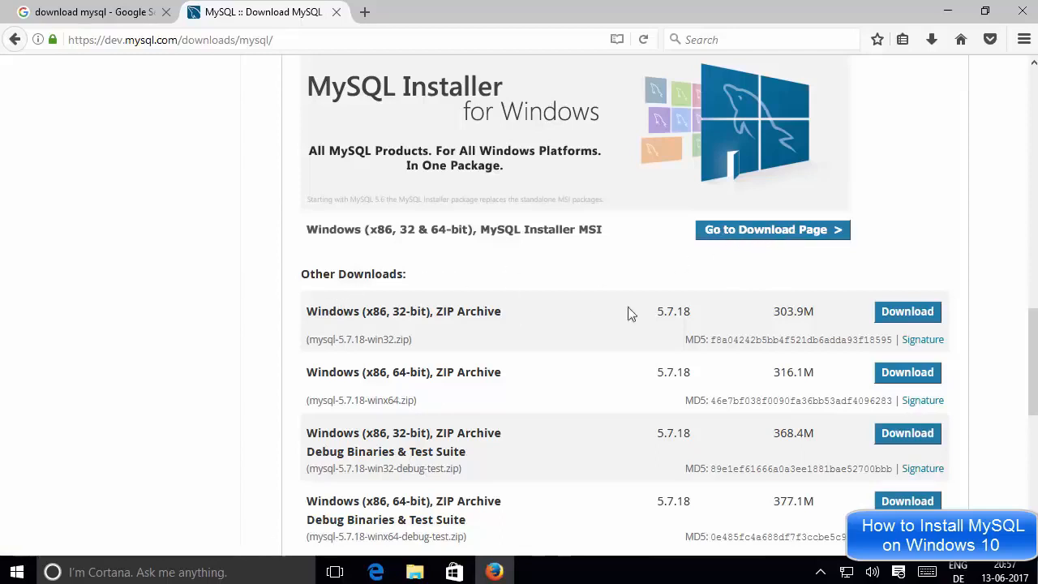
left_click_drag(302, 279, 419, 280)
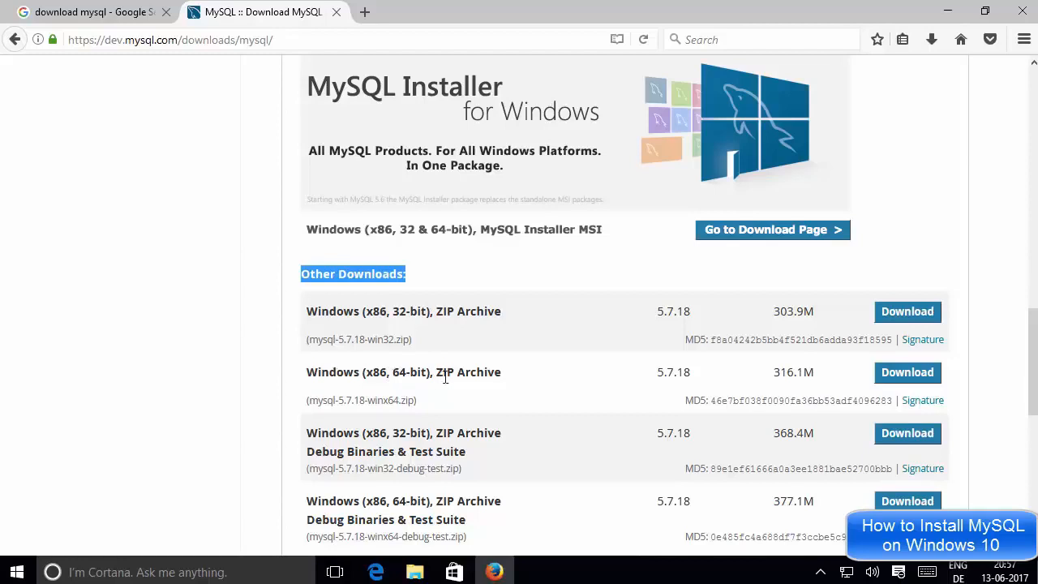
scroll(588, 371, "down", 3)
scroll(589, 372, "up", 3)
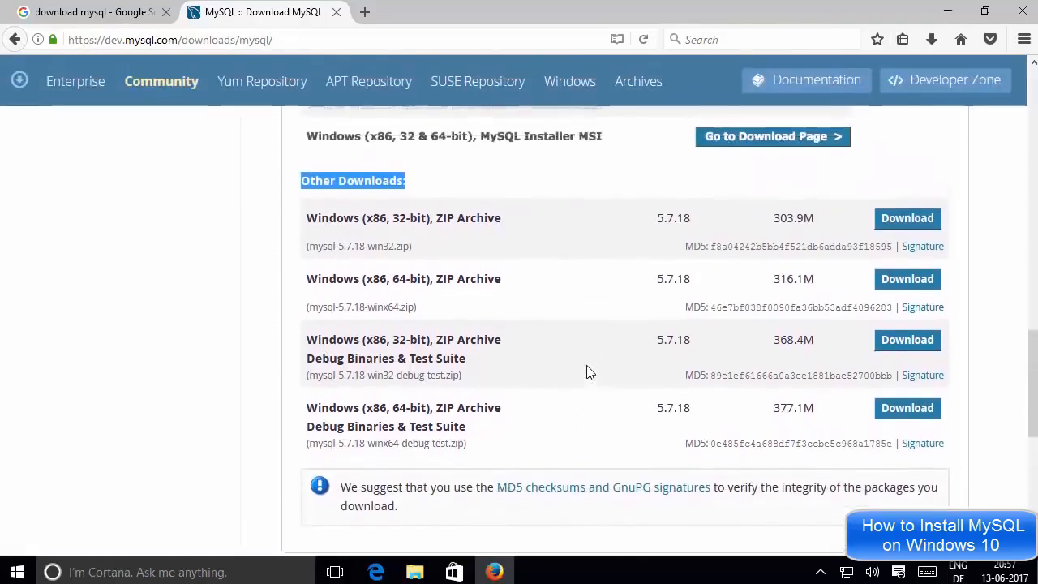
scroll(589, 371, "up", 2)
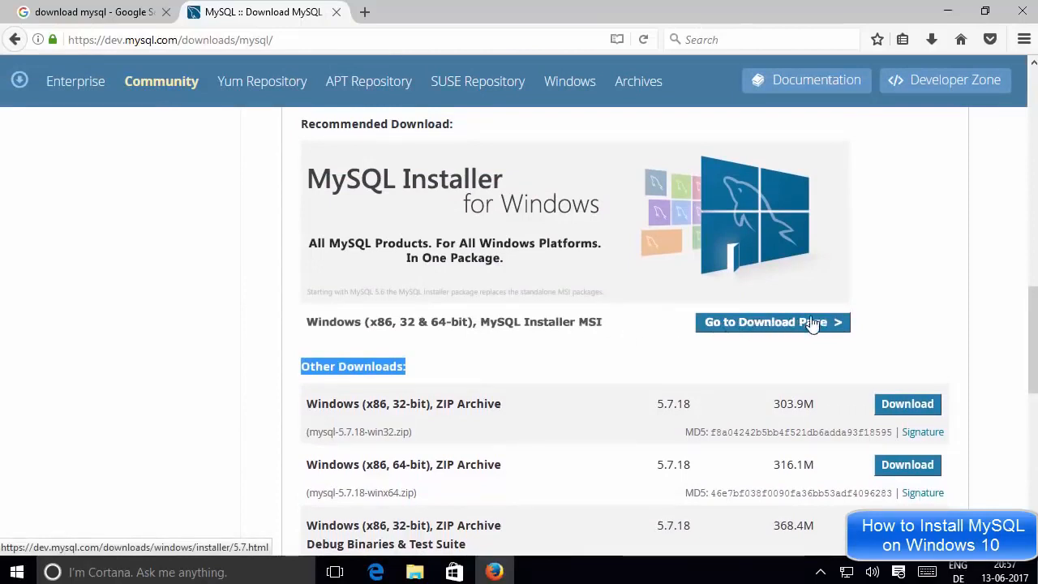
Open the MySQL Installer download page and scroll to the 5.7.18 installer rows
left_click(760, 329)
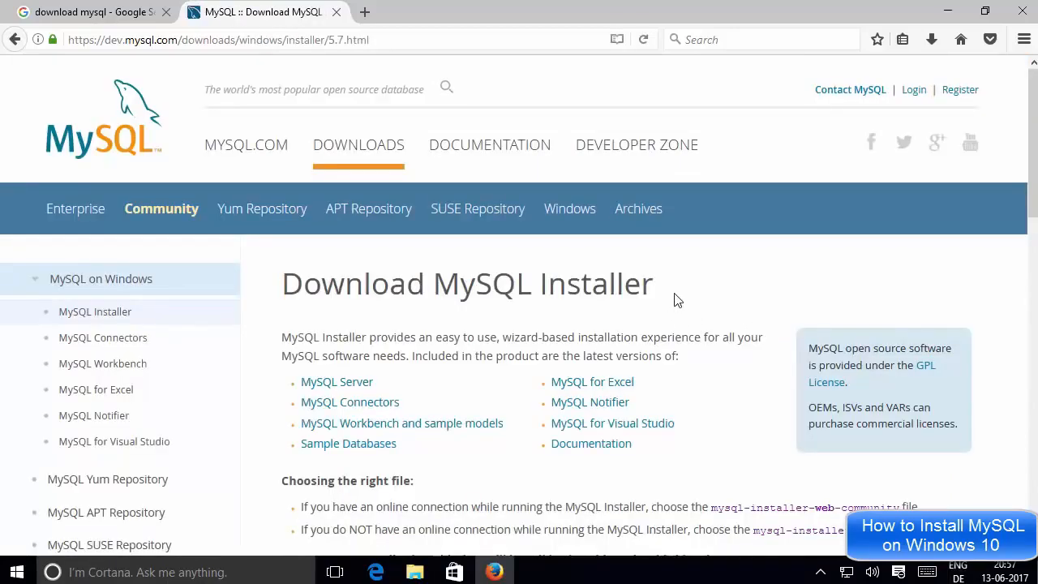
scroll(678, 300, "down", 4)
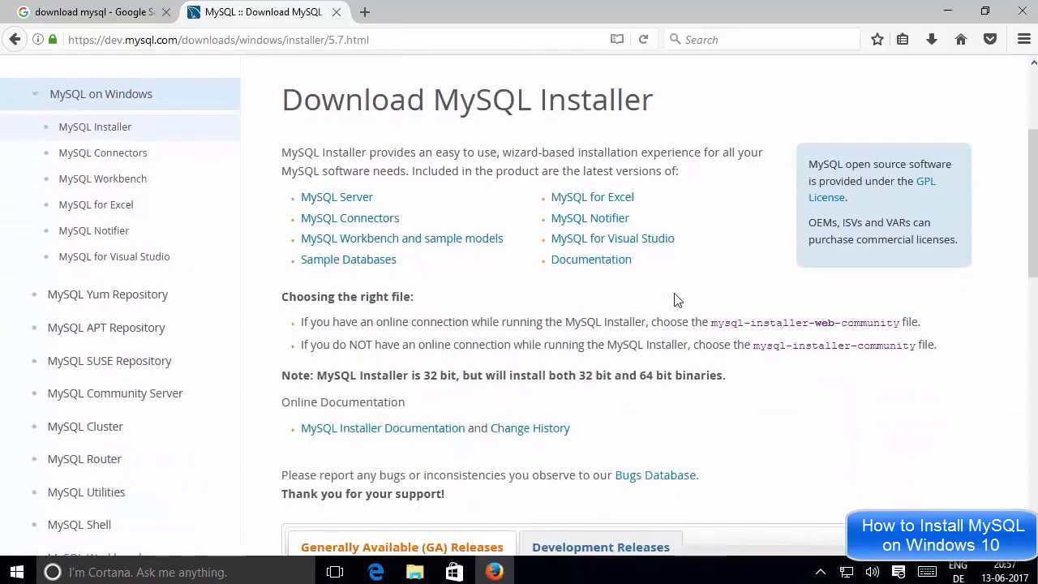
scroll(678, 300, "down", 7)
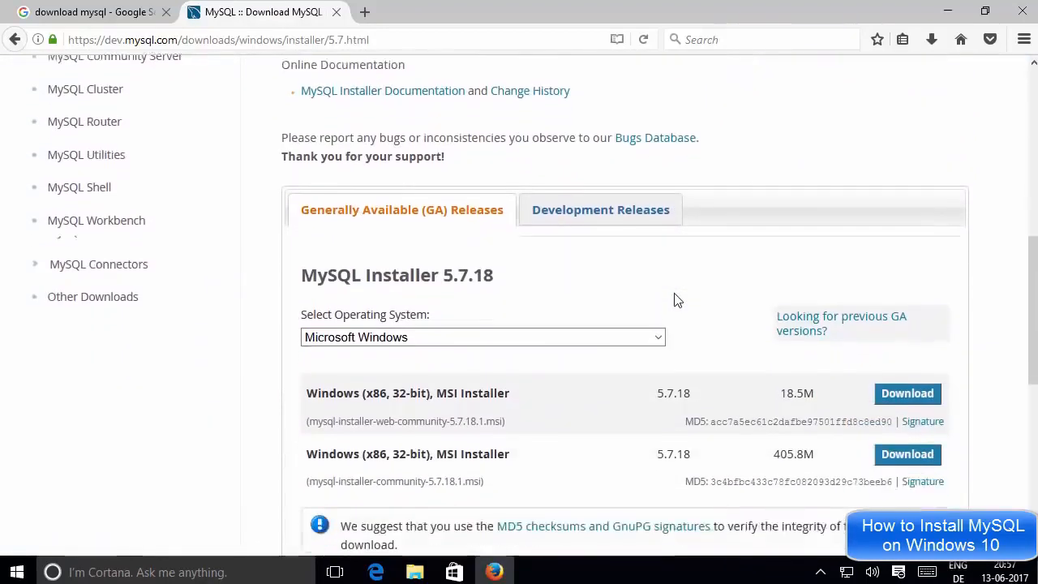
scroll(678, 300, "down", 3)
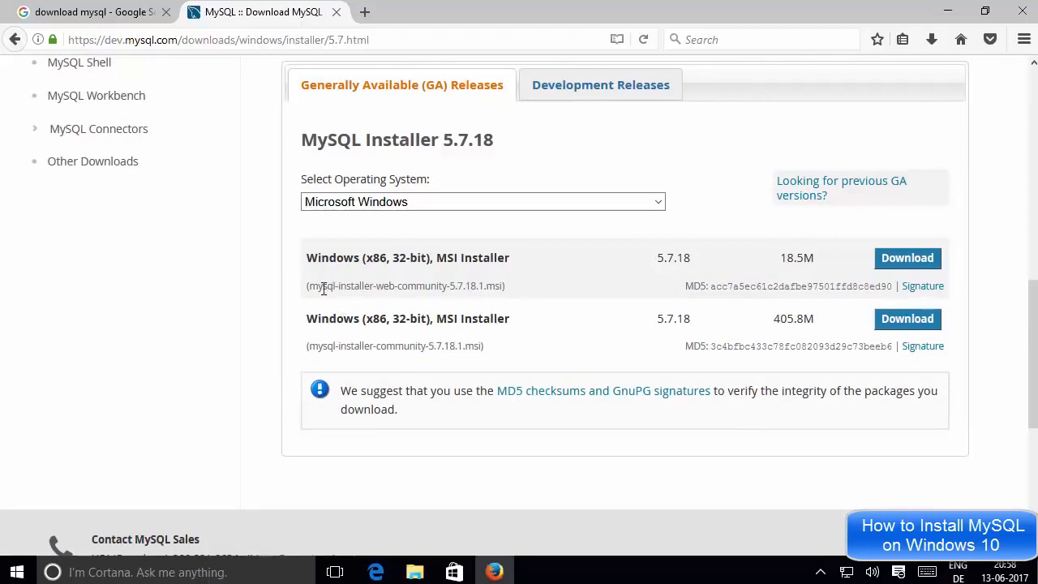
Highlight the web installer's file name and its 18.5M size
left_click_drag(310, 285, 426, 281)
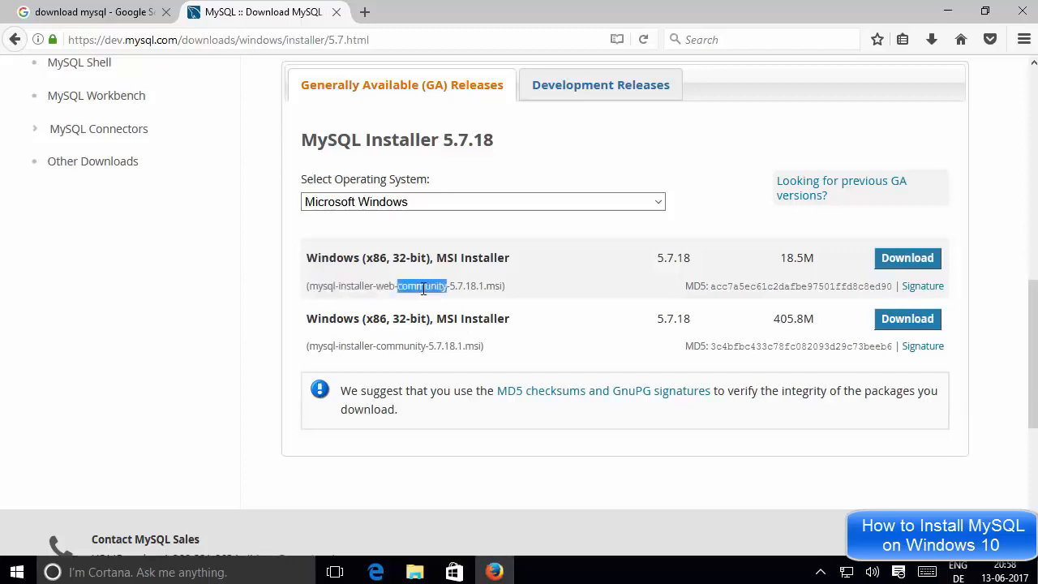
triple_click(423, 288)
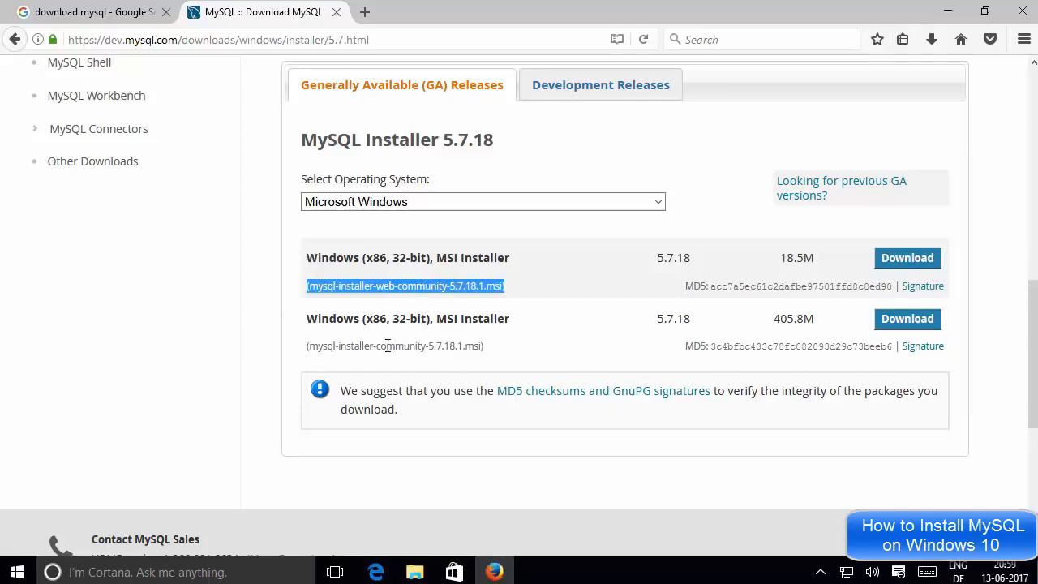
left_click(800, 254)
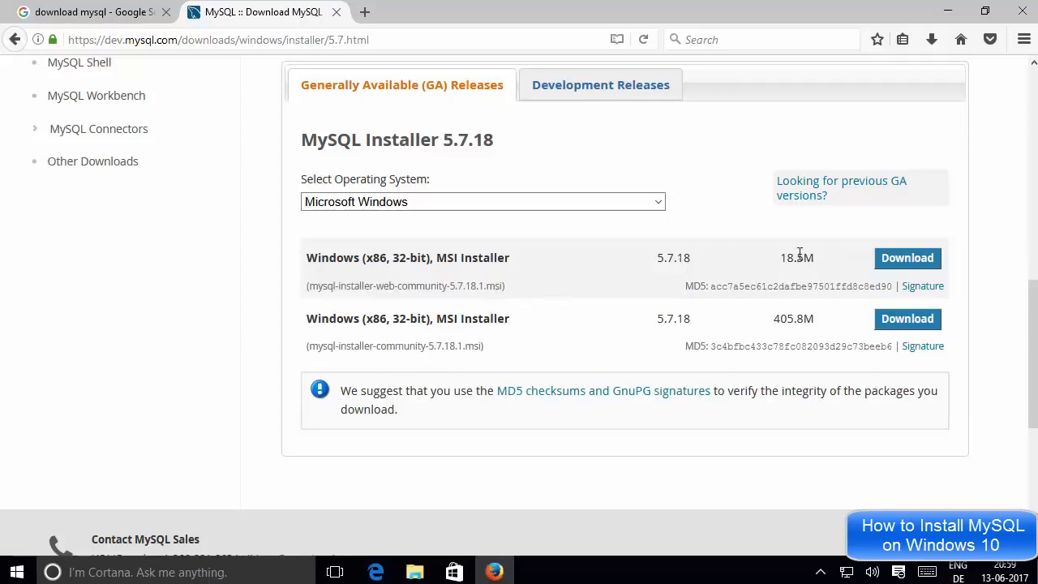
left_click_drag(799, 254, 783, 254)
key("Tab")
Highlight the full installer row and its 405.8M size
left_click(799, 314)
left_click_drag(793, 316, 818, 324)
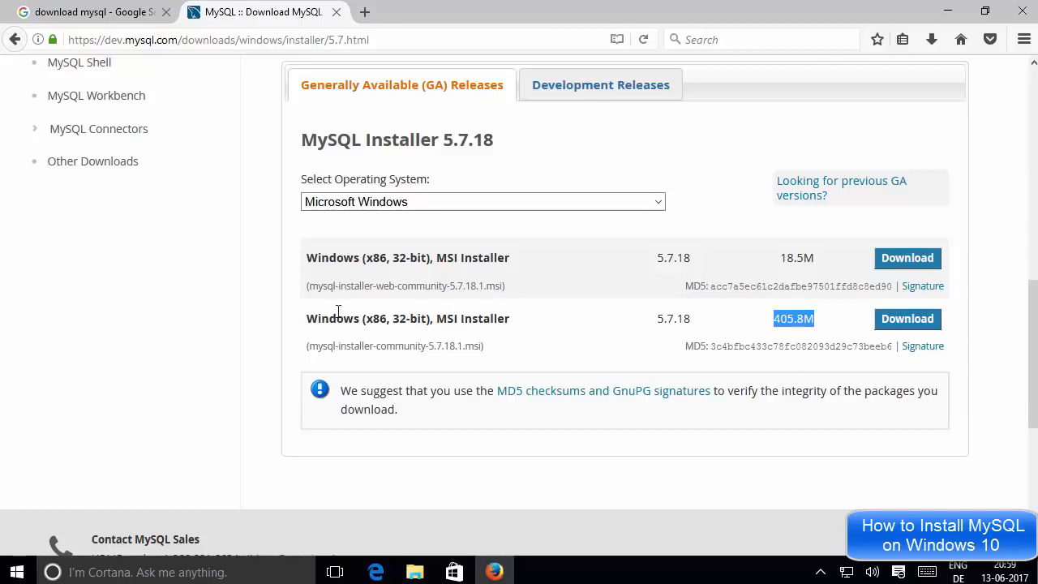
left_click_drag(308, 324, 823, 322)
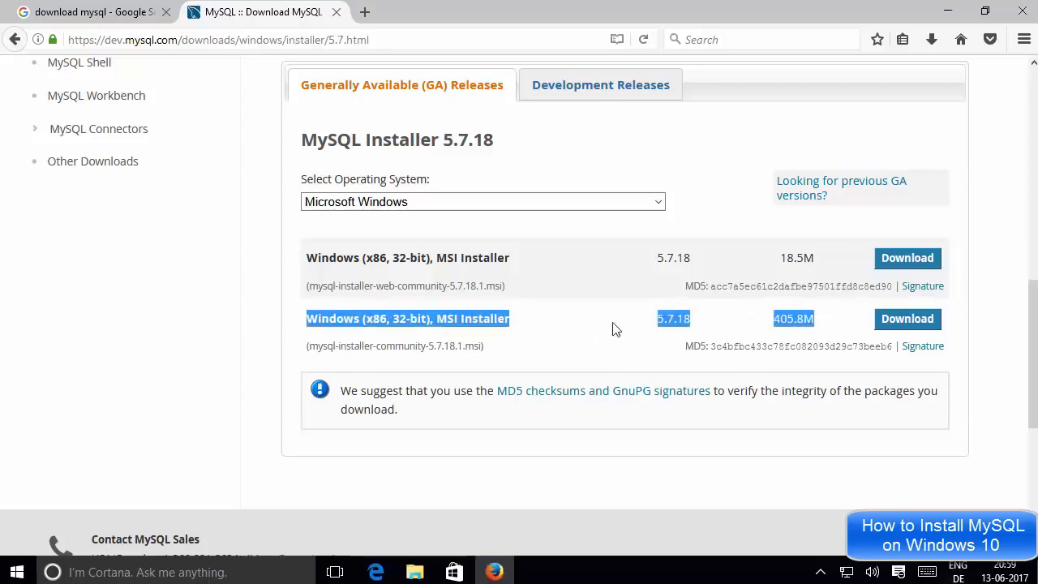
left_click(776, 321)
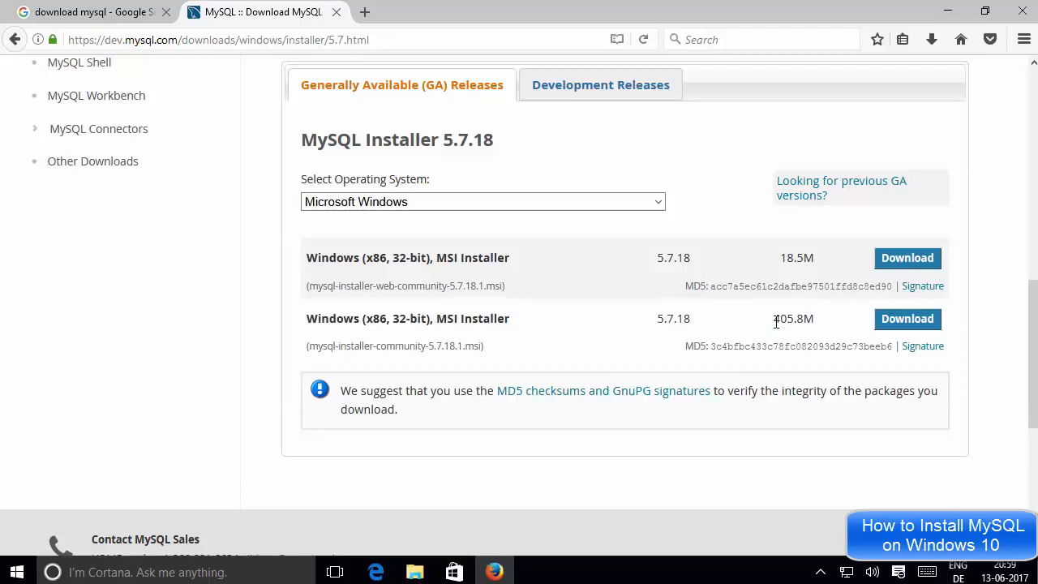
left_click_drag(777, 322, 813, 319)
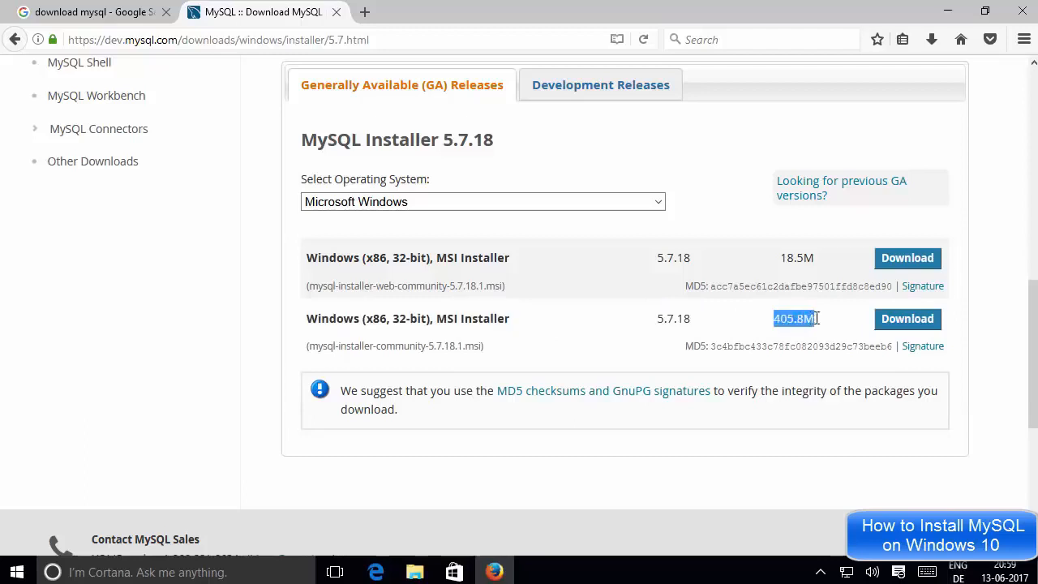
left_click(816, 318)
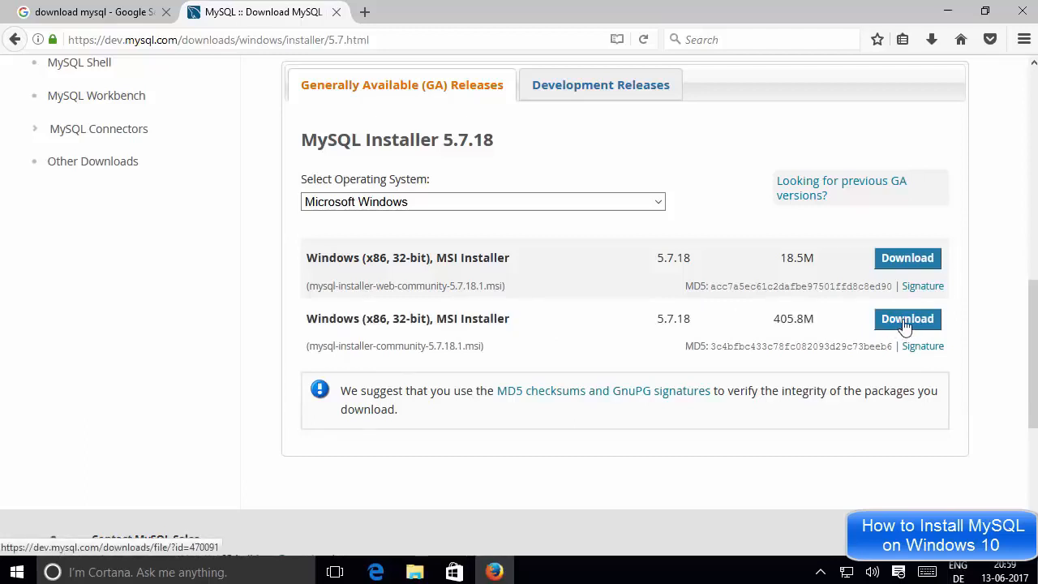
Download the 405.8M mysql-installer-community-5.7.18.1.msi using 'No thanks, just start my download.'
left_click(905, 321)
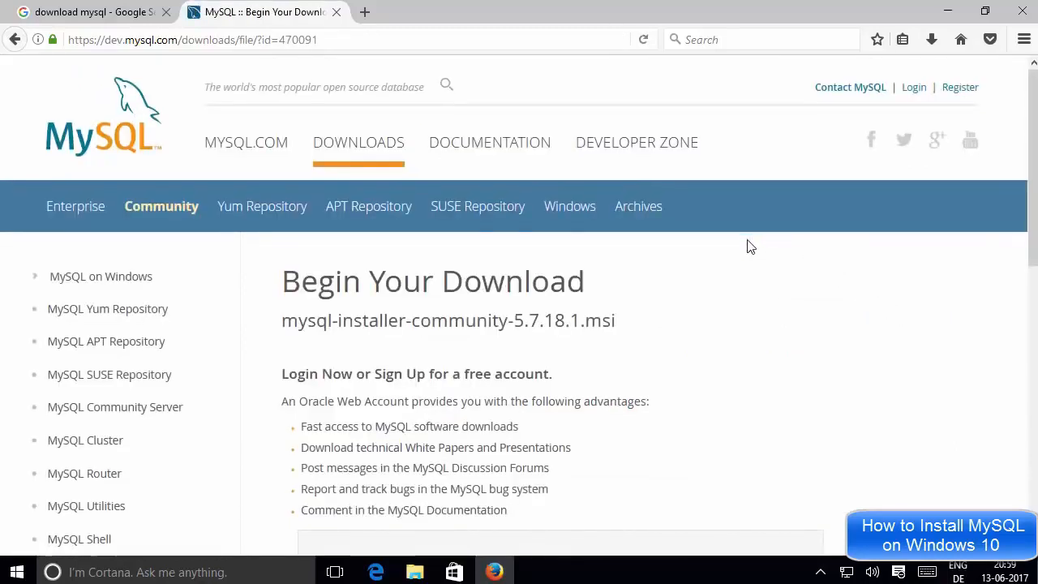
scroll(750, 246, "down", 3)
scroll(750, 246, "down", 5)
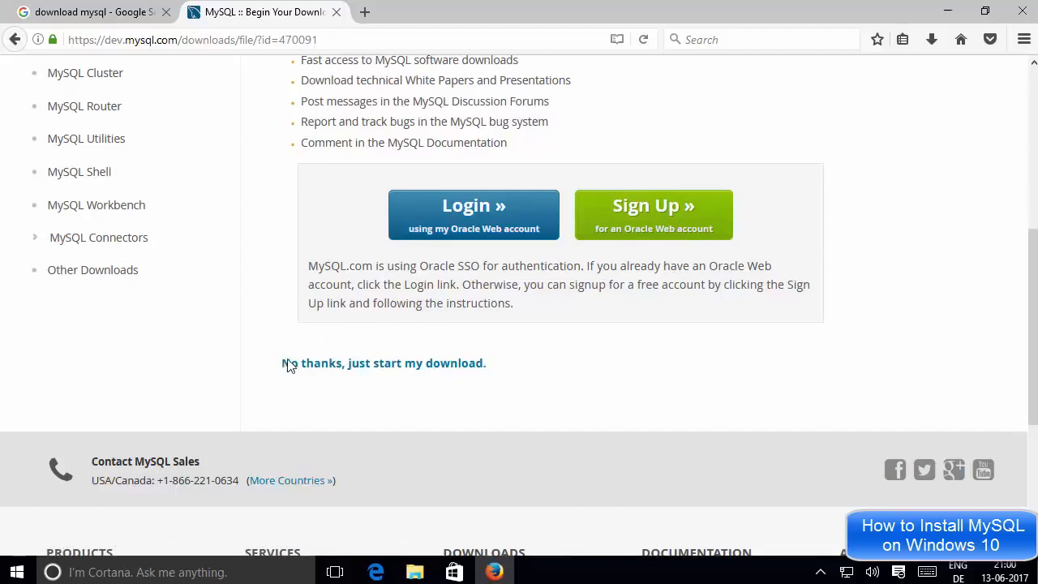
left_click_drag(285, 364, 503, 368)
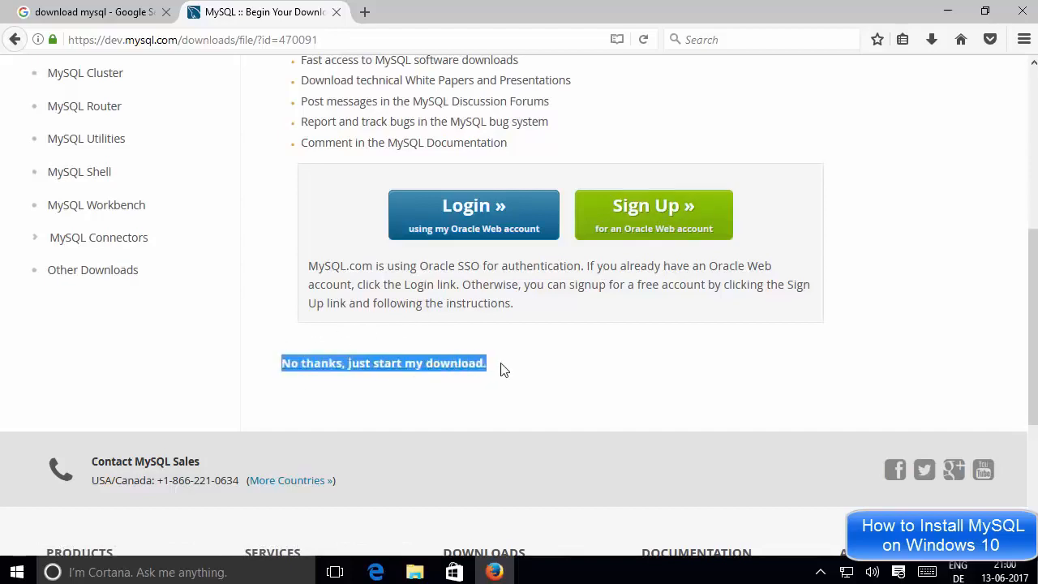
left_click(409, 386)
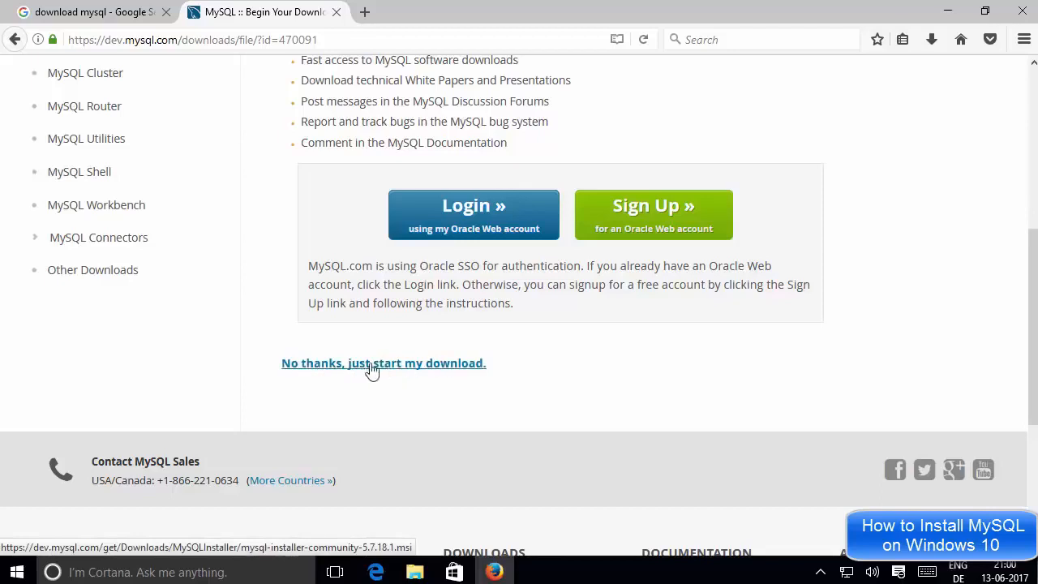
left_click(399, 364)
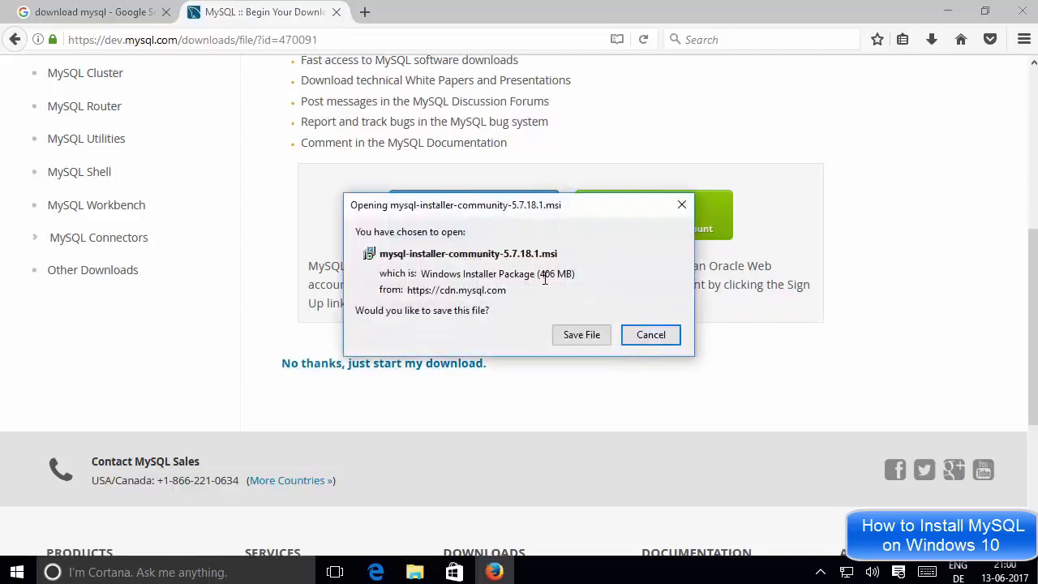
Save the 406 MB mysql-installer-community-5.7.18.1.msi file to disk
left_click_drag(540, 276, 572, 278)
left_click(573, 279)
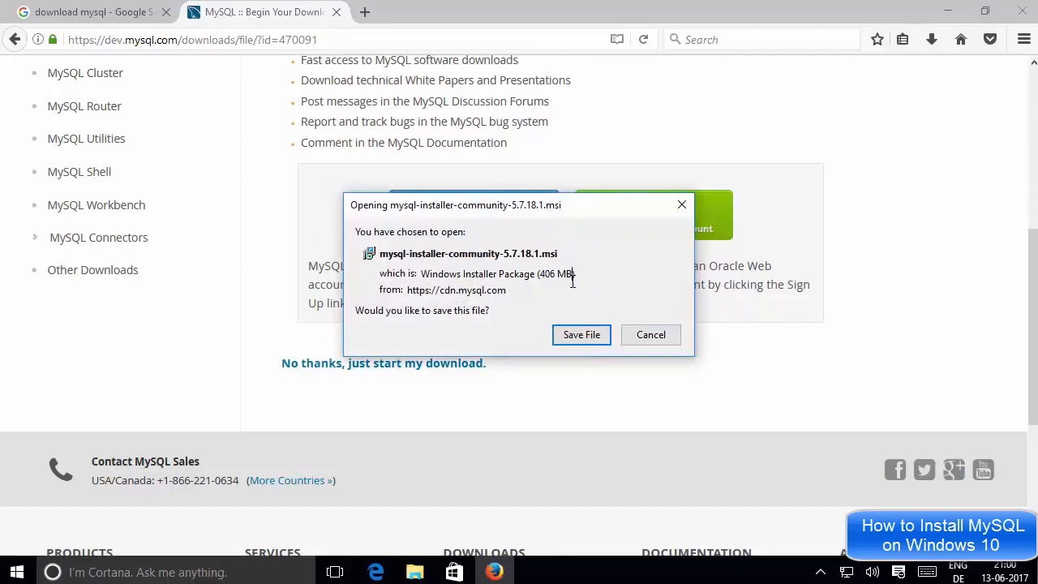
left_click(570, 339)
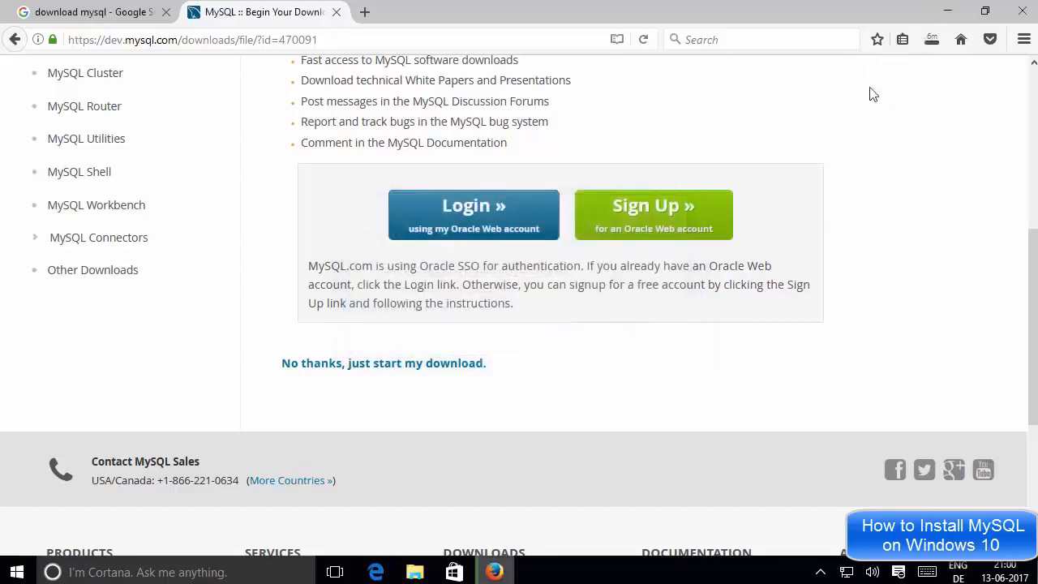
Cancel the installer download in the Downloads panel and minimise Firefox
left_click(931, 42)
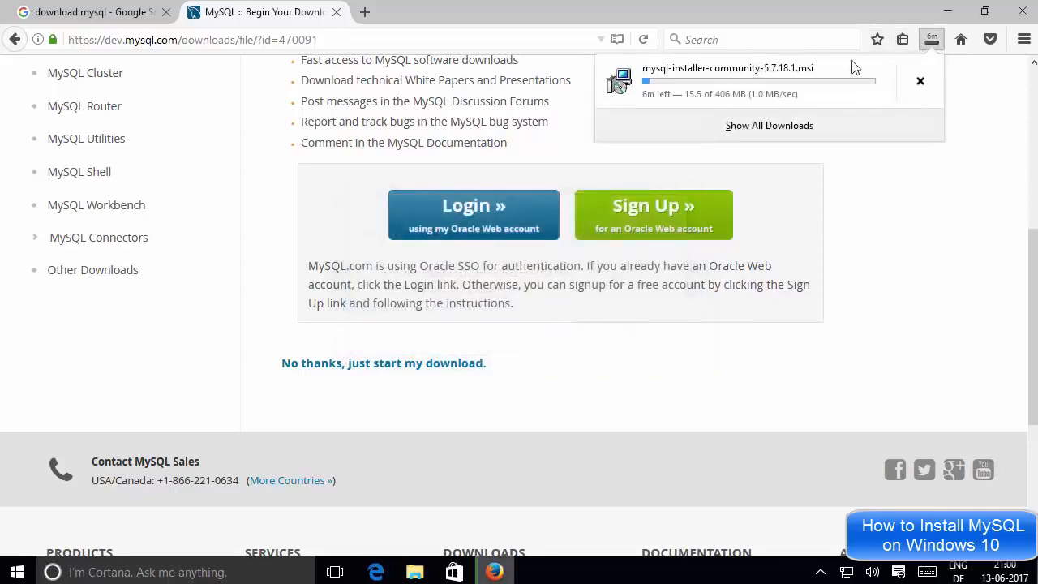
left_click(872, 213)
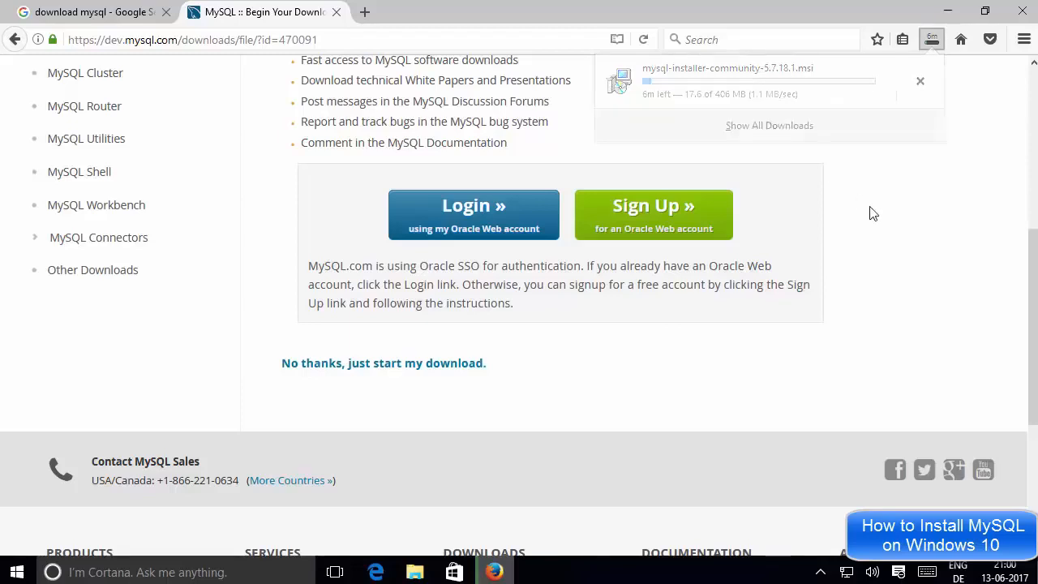
left_click(932, 42)
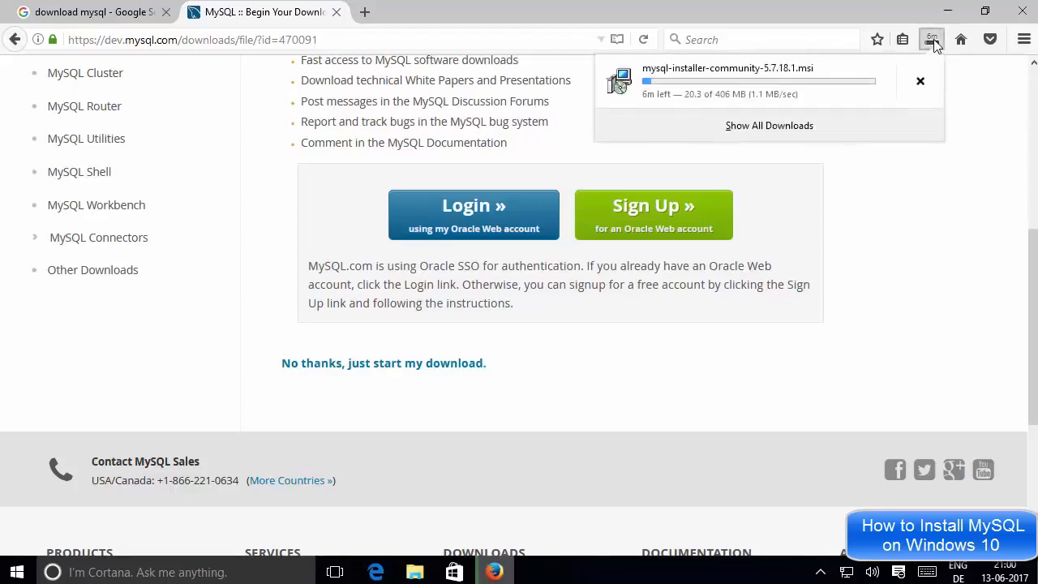
left_click(920, 85)
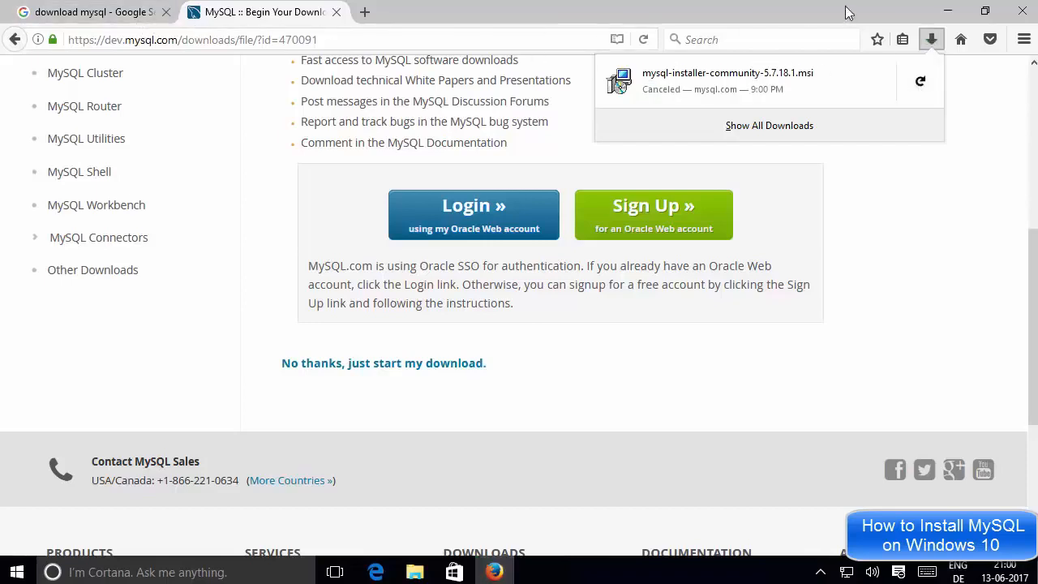
left_click(947, 11)
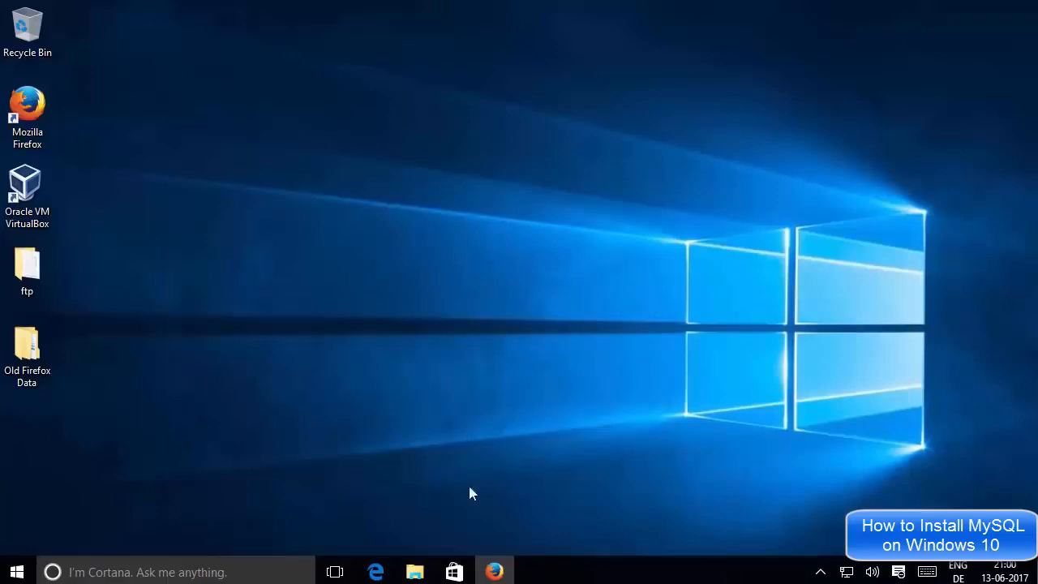
Run mysql-installer-community-5.7.18.1.msi from the Downloads\mysql folder in File Explorer
left_click(414, 572)
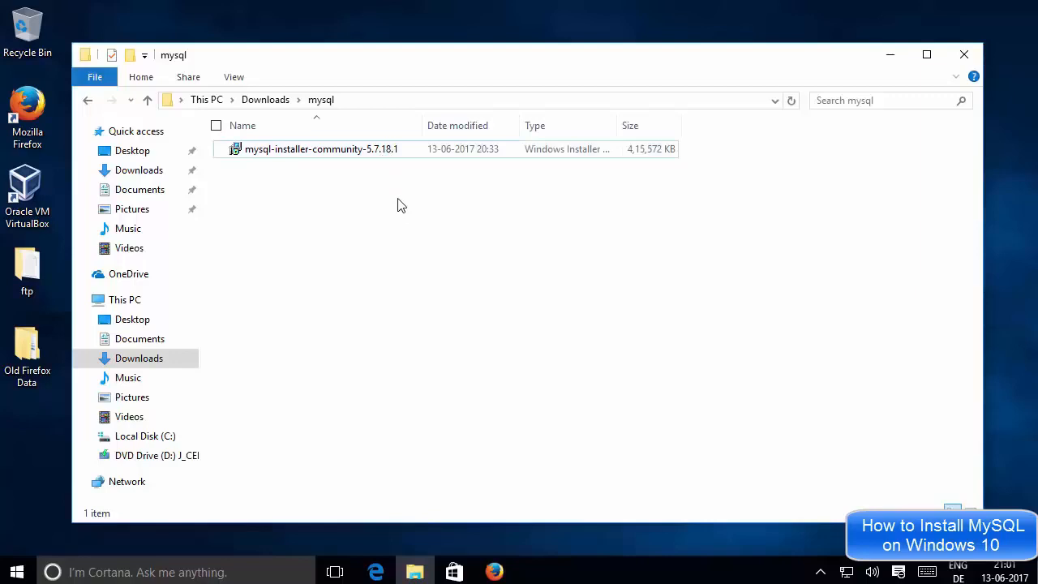
left_click(351, 156)
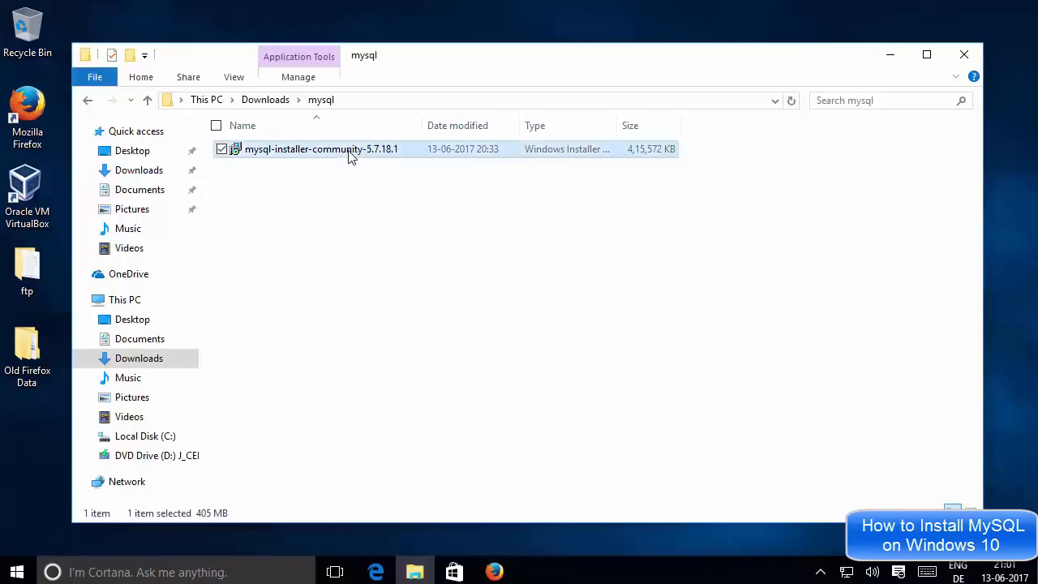
left_click(891, 59)
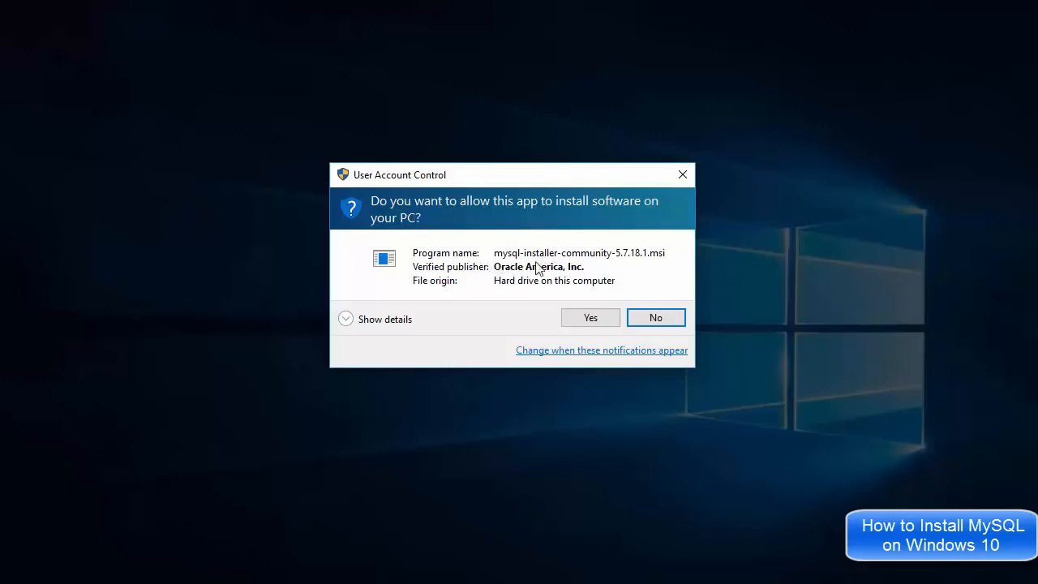
Allow both User Account Control prompts, for the .msi and MySQLInstallerLauncher.exe
left_click(583, 320)
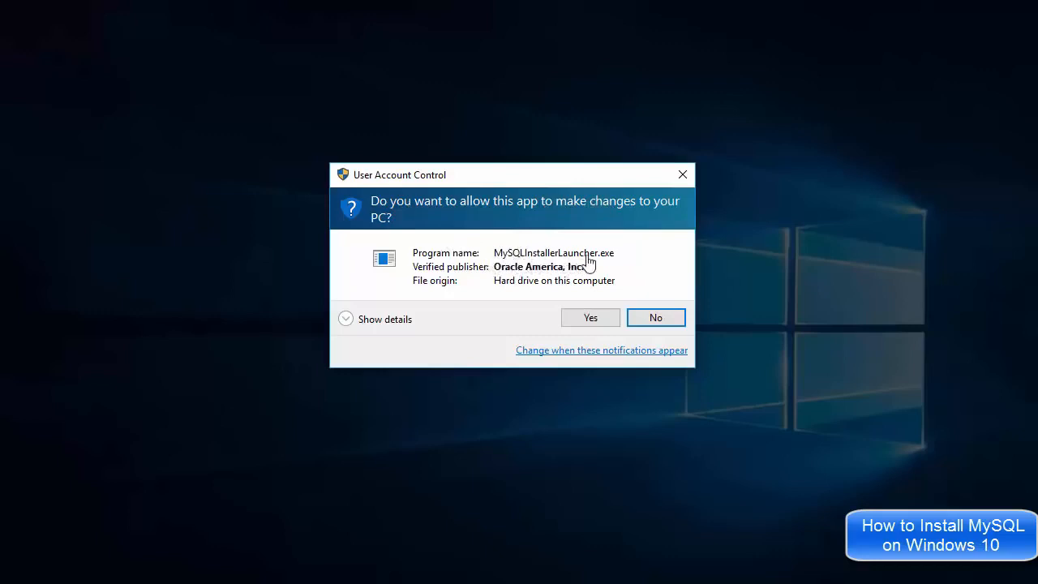
left_click(572, 323)
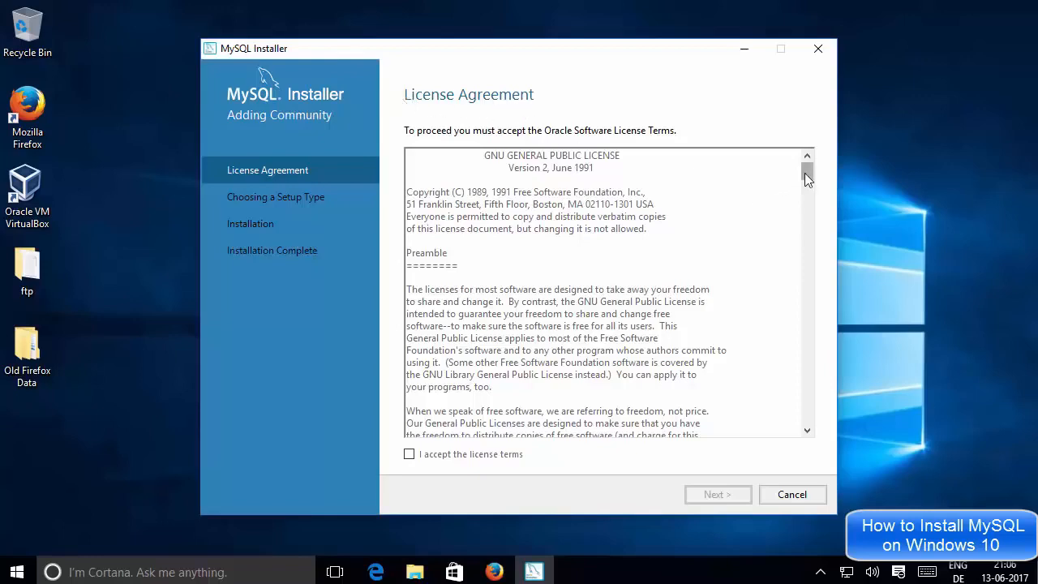
Scroll through the Oracle license, tick 'I accept the license terms' and continue
left_click_drag(805, 172, 801, 246)
left_click_drag(795, 304, 795, 429)
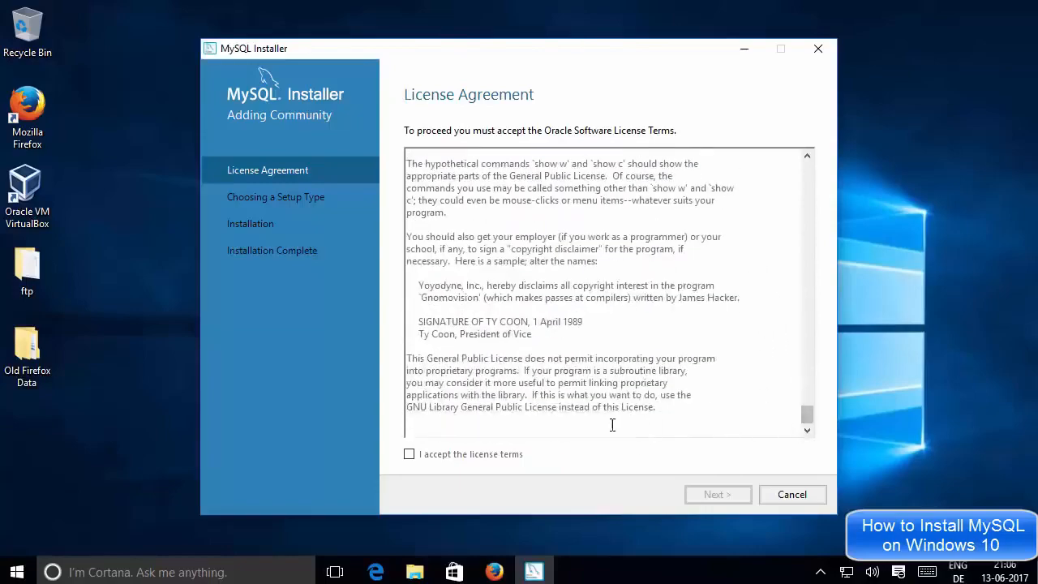
left_click(409, 455)
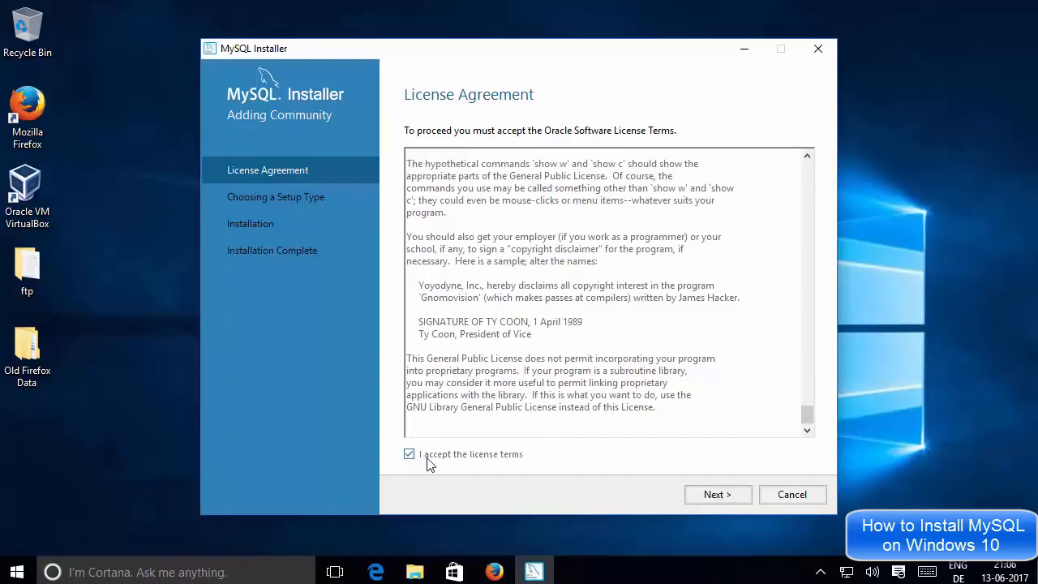
left_click(708, 498)
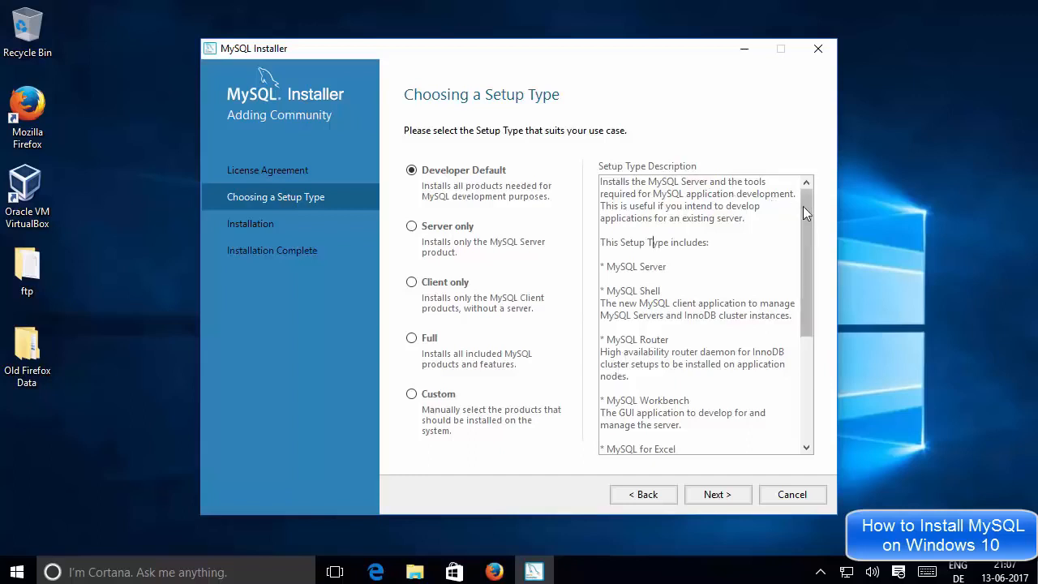
Highlight the MySQL Server, Shell, Router and Workbench entries in the Developer Default description
mouse_move(803, 205)
left_mouse_down()
mouse_move(807, 291)
mouse_move(805, 191)
left_mouse_up()
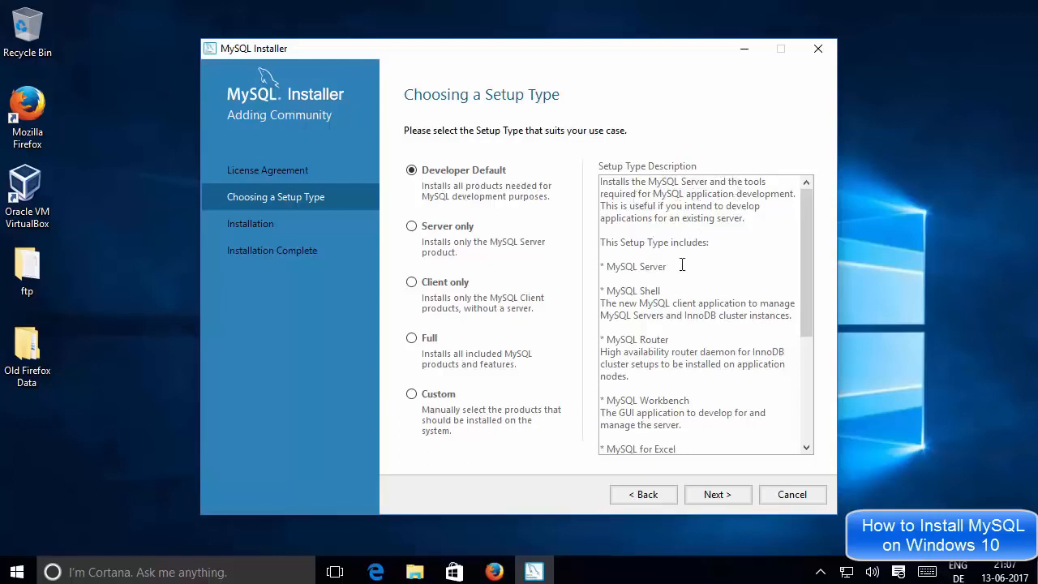
left_click_drag(640, 268, 598, 274)
left_click_drag(661, 291, 610, 290)
scroll(685, 289, "down", 1)
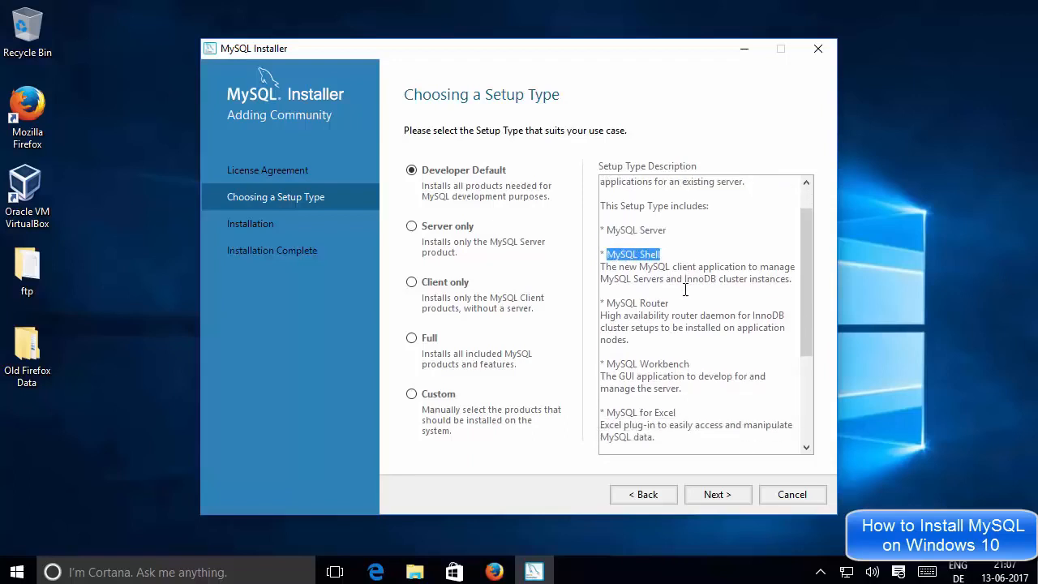
left_click_drag(676, 302, 608, 304)
left_click(623, 304)
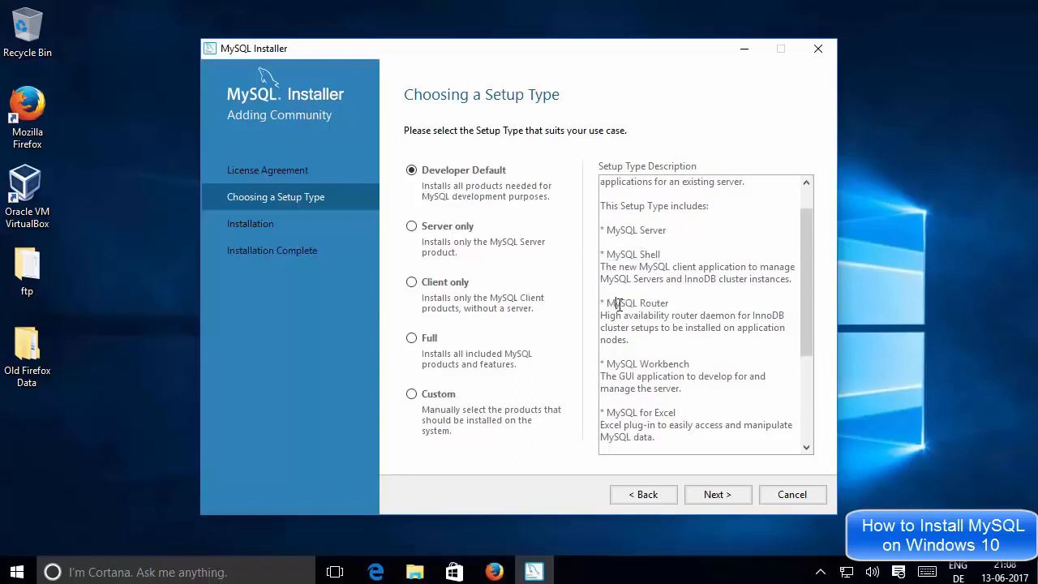
scroll(653, 302, "down", 1)
left_click_drag(690, 328, 618, 329)
left_click(657, 328)
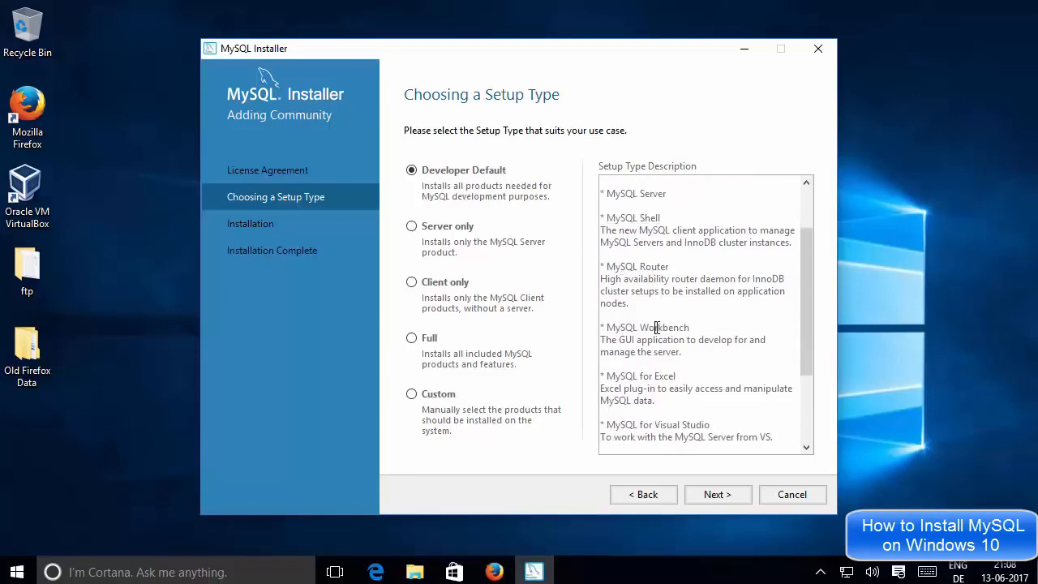
triple_click(657, 327)
scroll(655, 321, "down", 1)
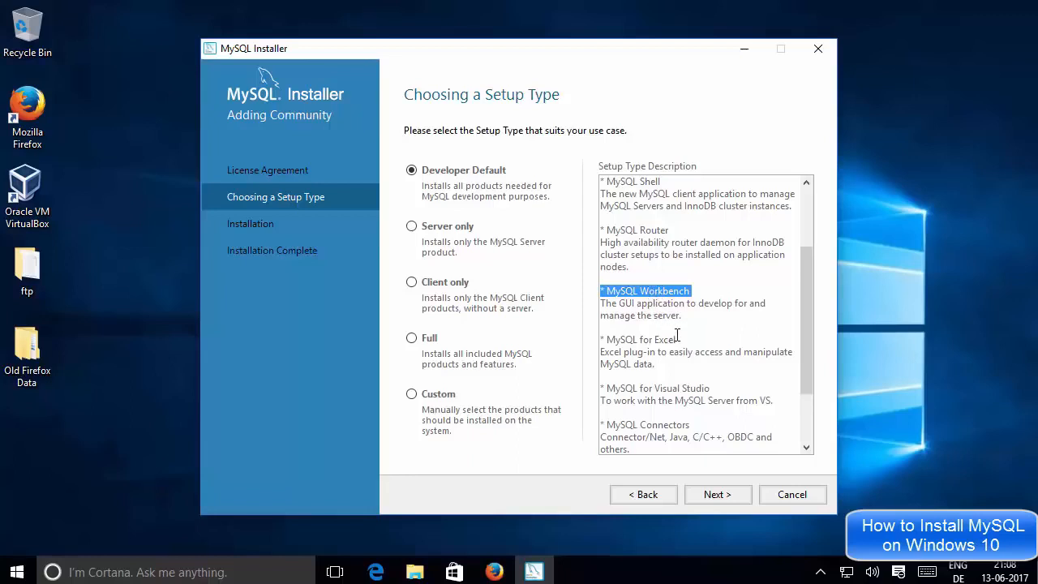
Highlight the MySQL for Excel and MySQL Connectors entries, including Connector/Net
left_click_drag(681, 339, 621, 338)
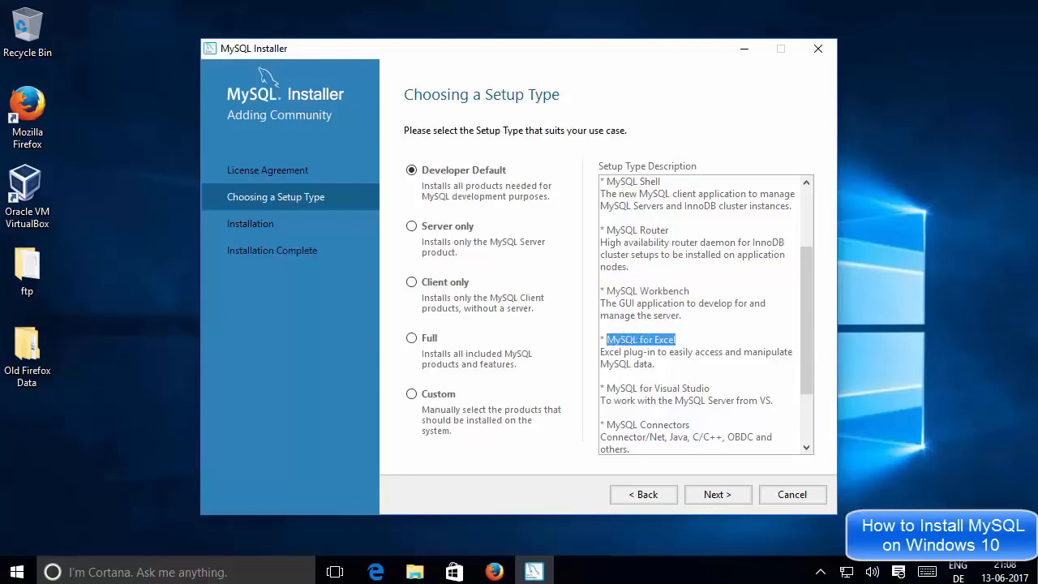
left_click(621, 339)
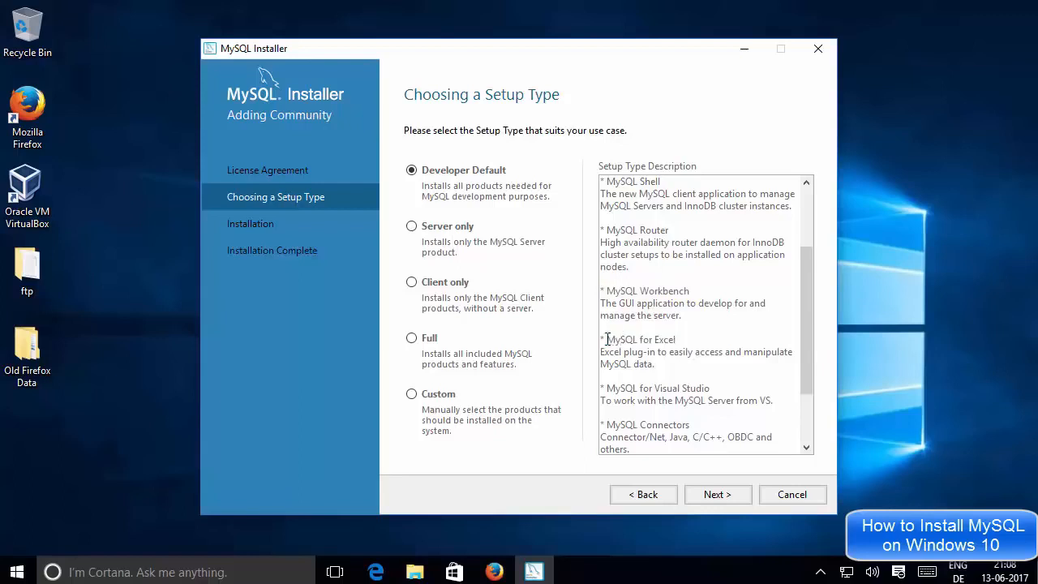
left_click_drag(622, 339, 676, 341)
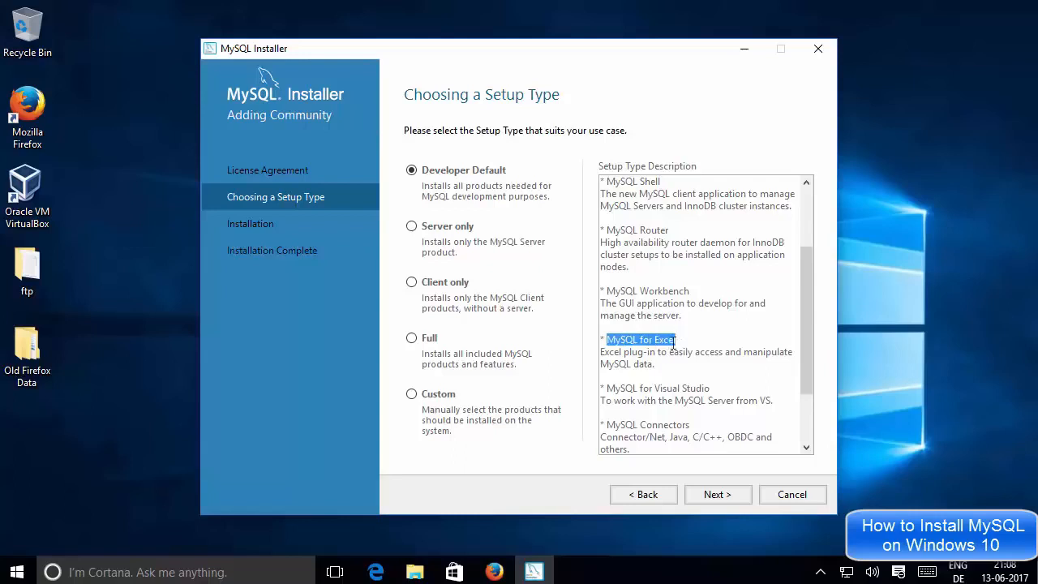
scroll(689, 347, "down", 1)
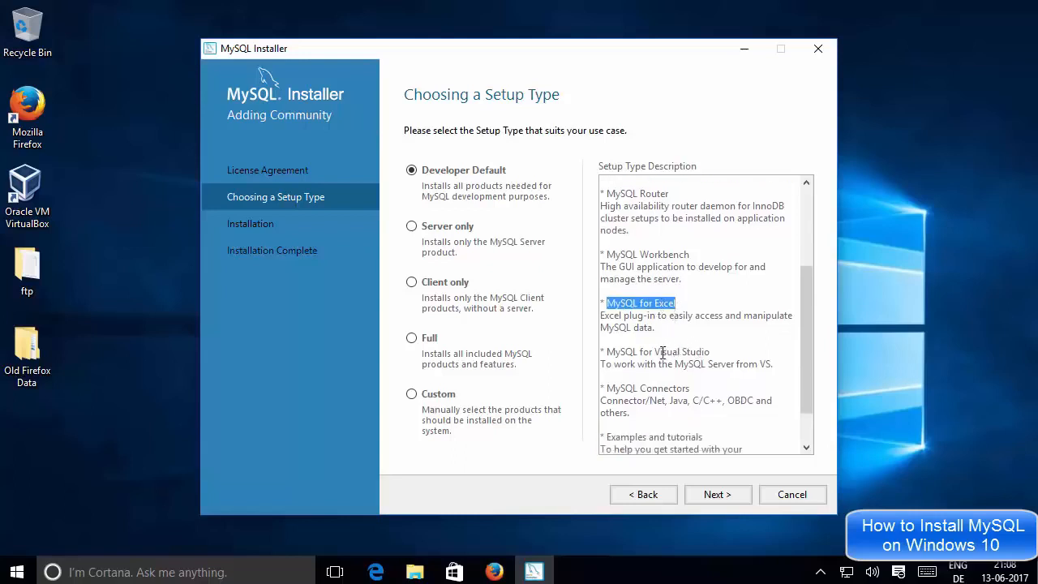
scroll(679, 351, "down", 1)
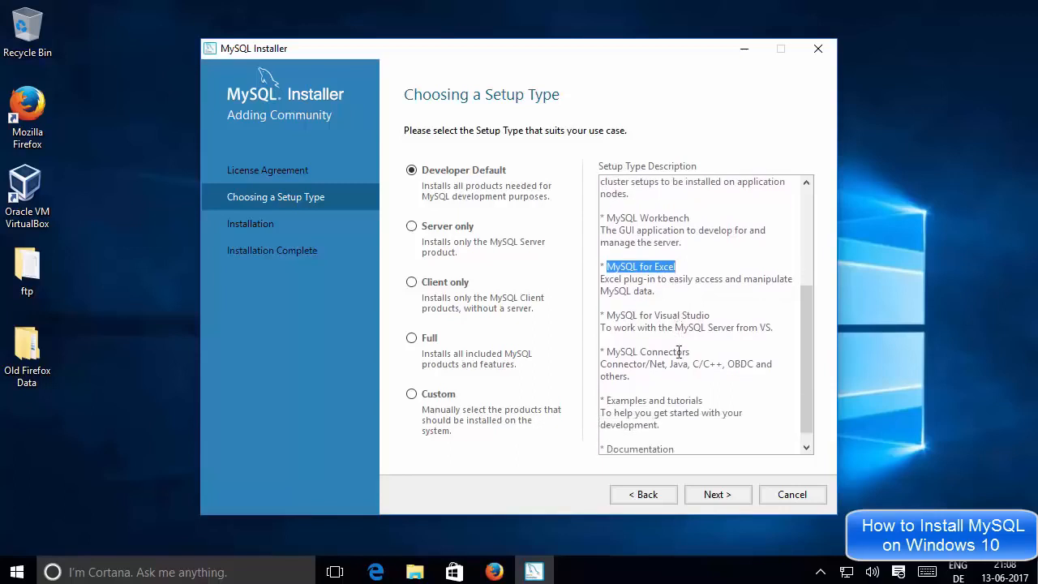
mouse_move(710, 316)
left_mouse_down()
mouse_move(610, 318)
mouse_move(707, 318)
left_mouse_up()
left_click(610, 318)
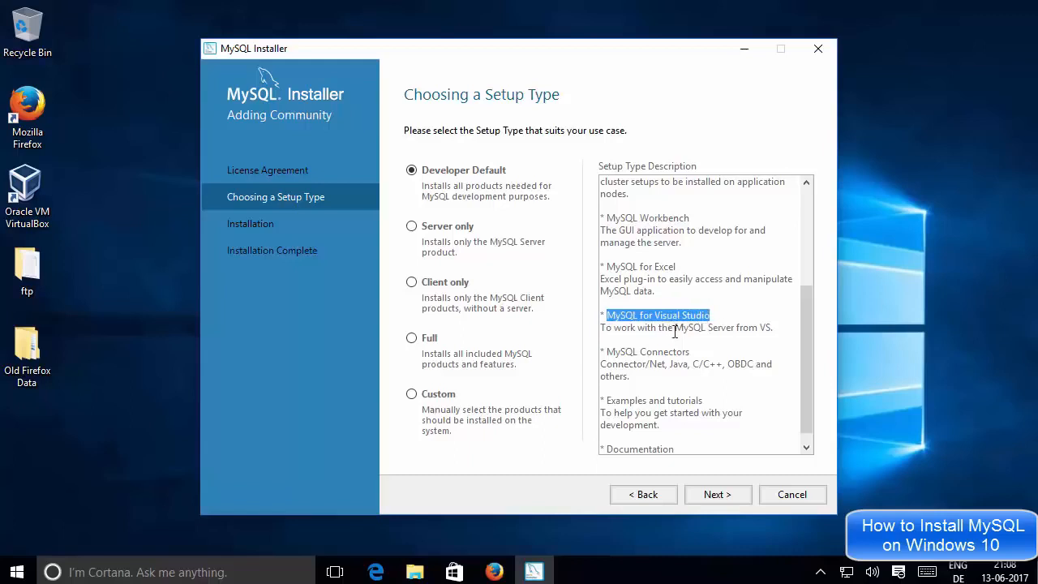
left_click_drag(608, 354, 747, 366)
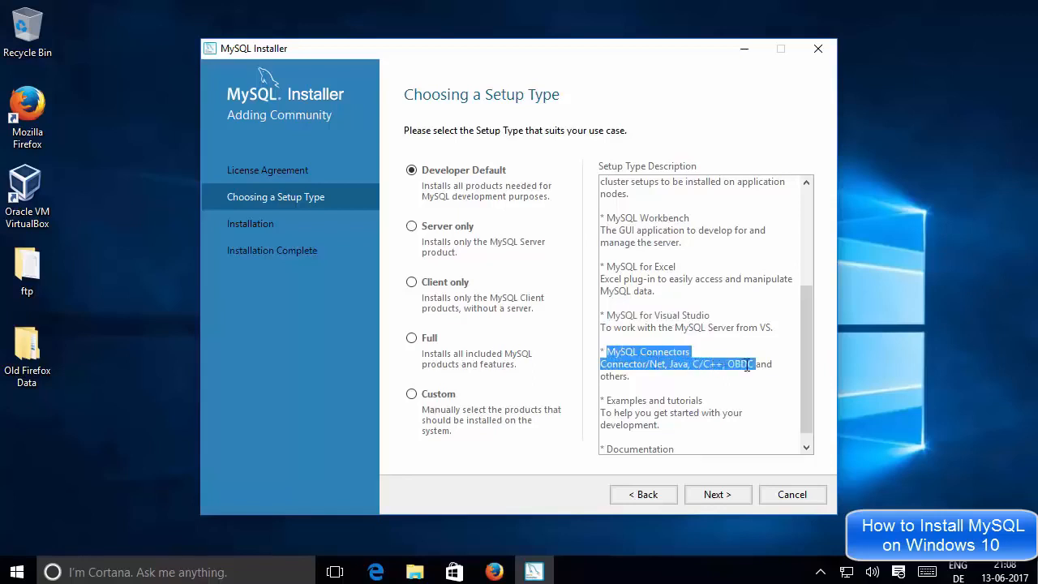
left_click(754, 365)
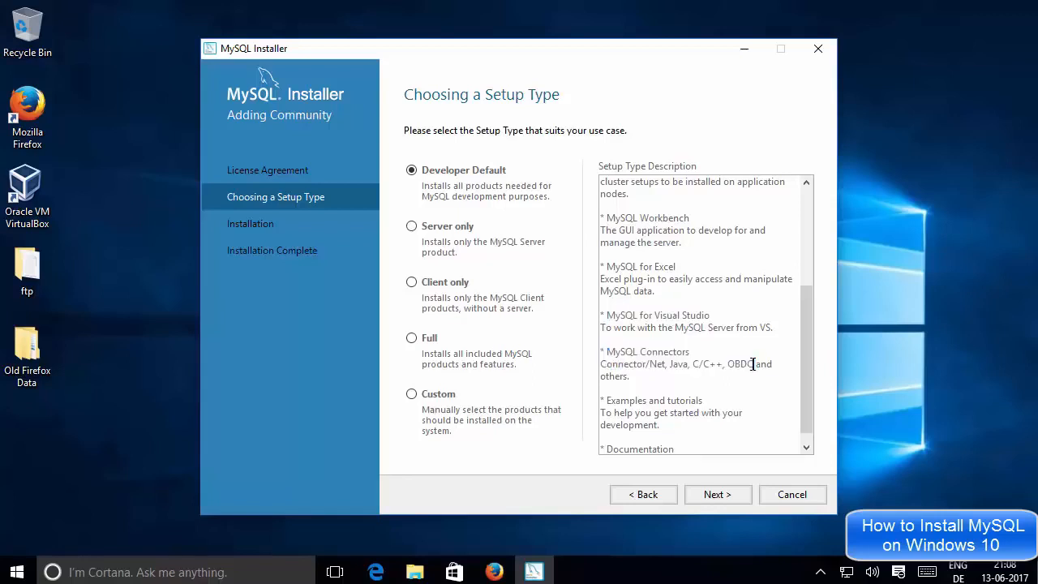
double_click(649, 364)
left_click(678, 364)
scroll(685, 333, "up", 4)
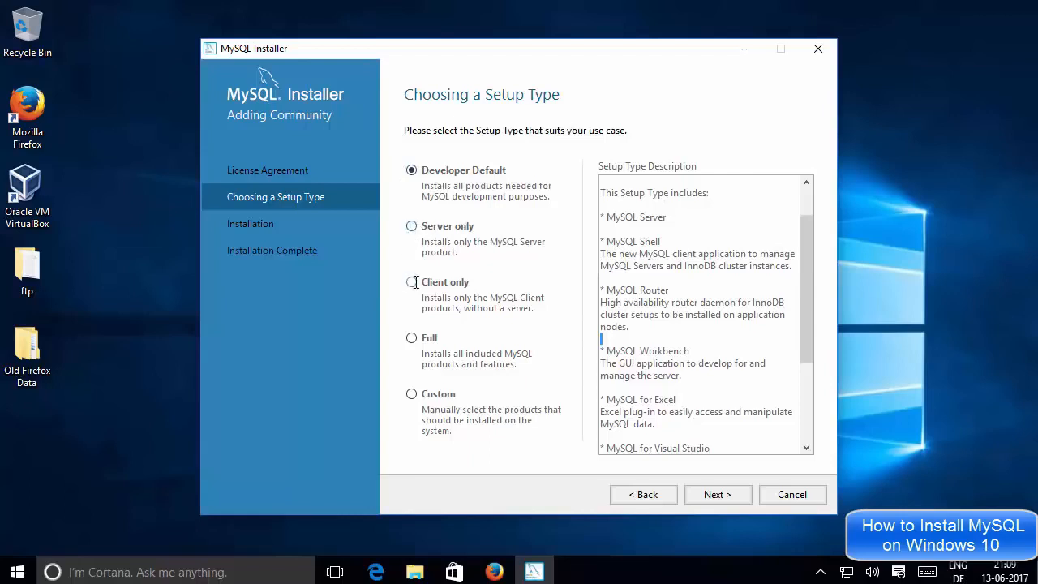
Preview the Full setup type's product list, then reselect Developer Default and proceed
left_click(411, 338)
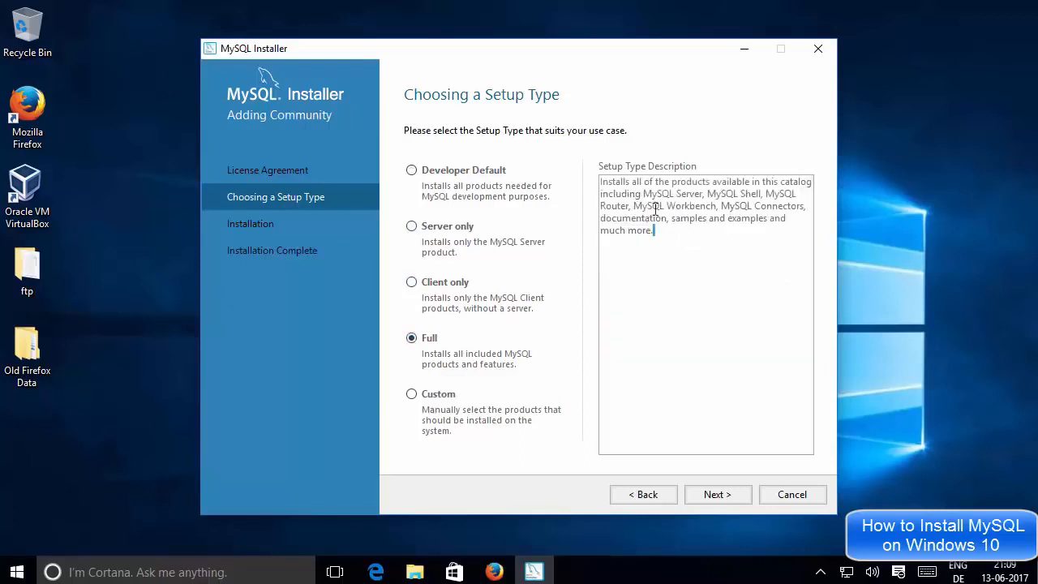
left_click_drag(654, 231, 607, 179)
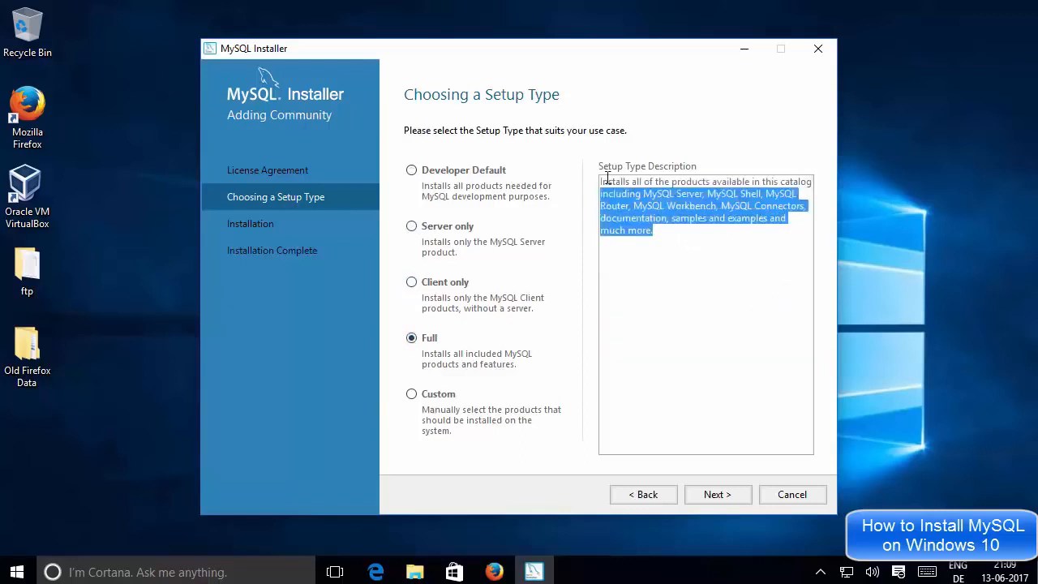
left_click(681, 241)
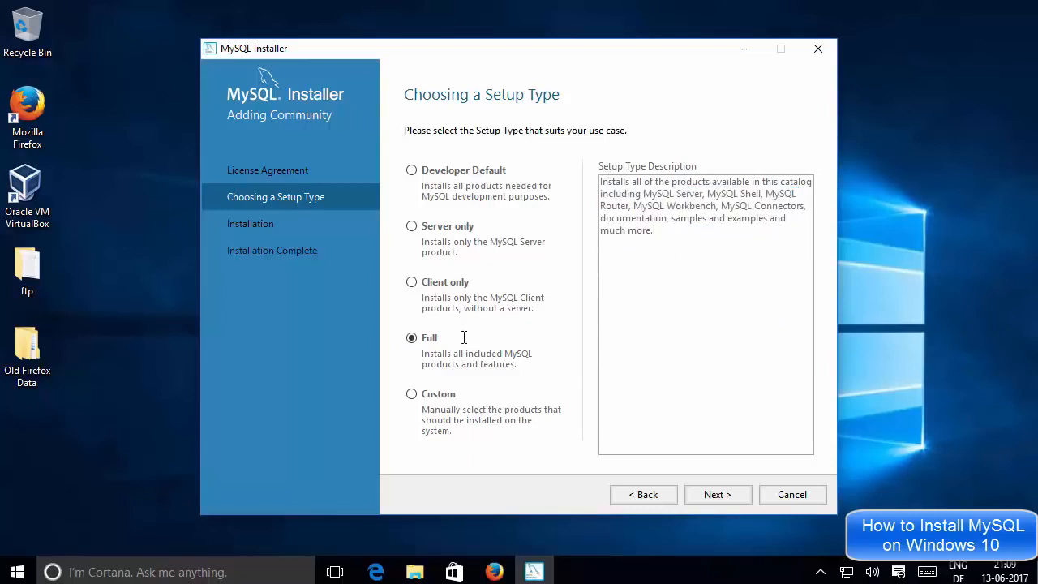
left_click(412, 170)
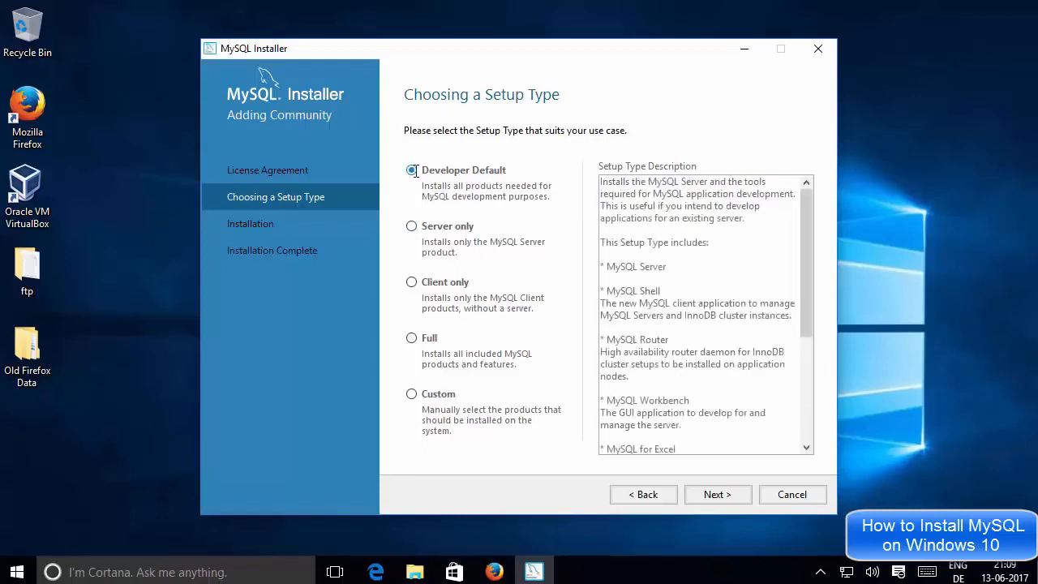
scroll(802, 243, "down", 3)
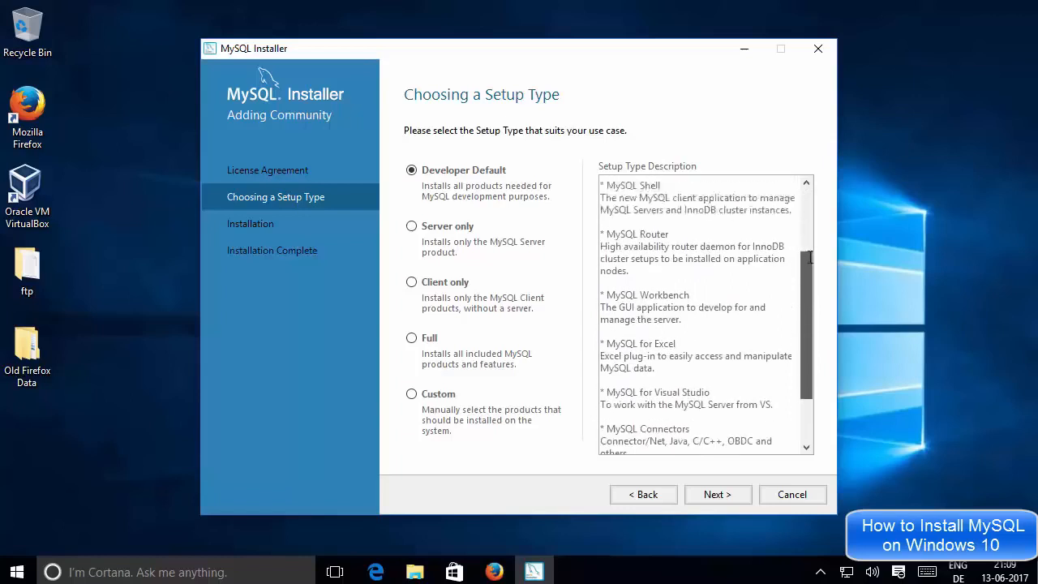
scroll(809, 258, "up", 3)
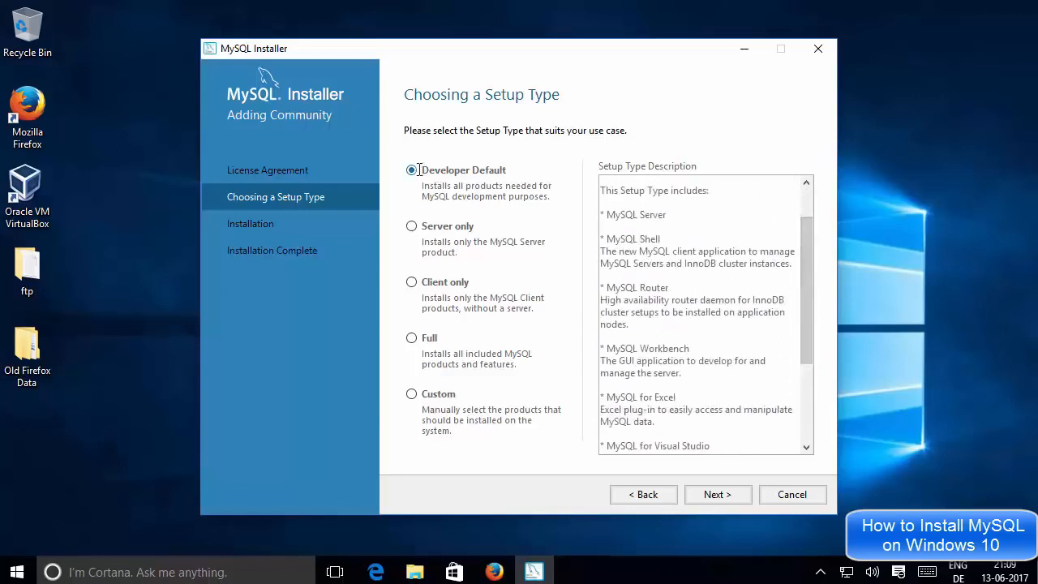
left_click(717, 494)
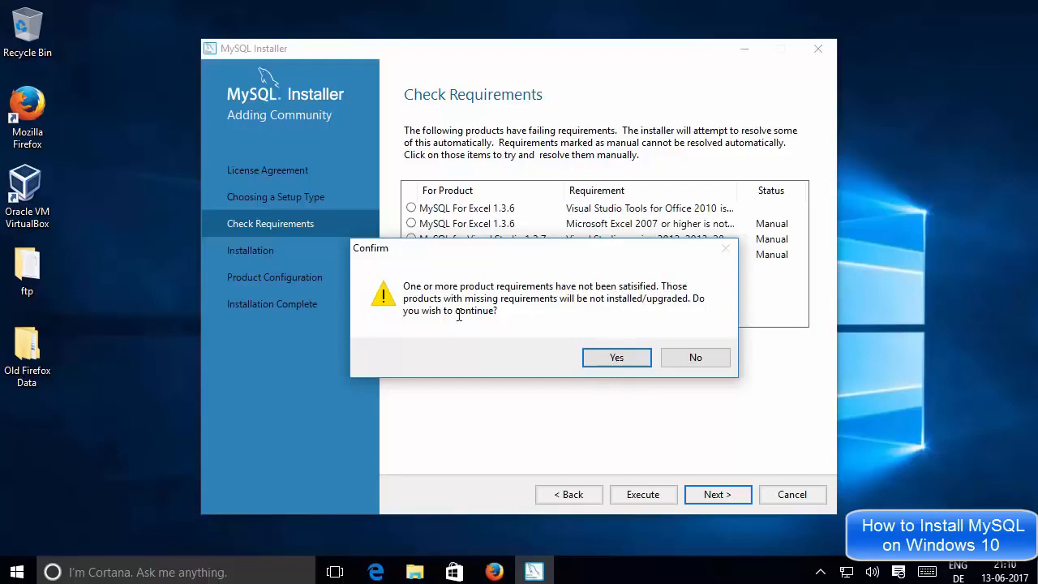
Answer Yes to continue despite the unmet product requirements
left_click(605, 357)
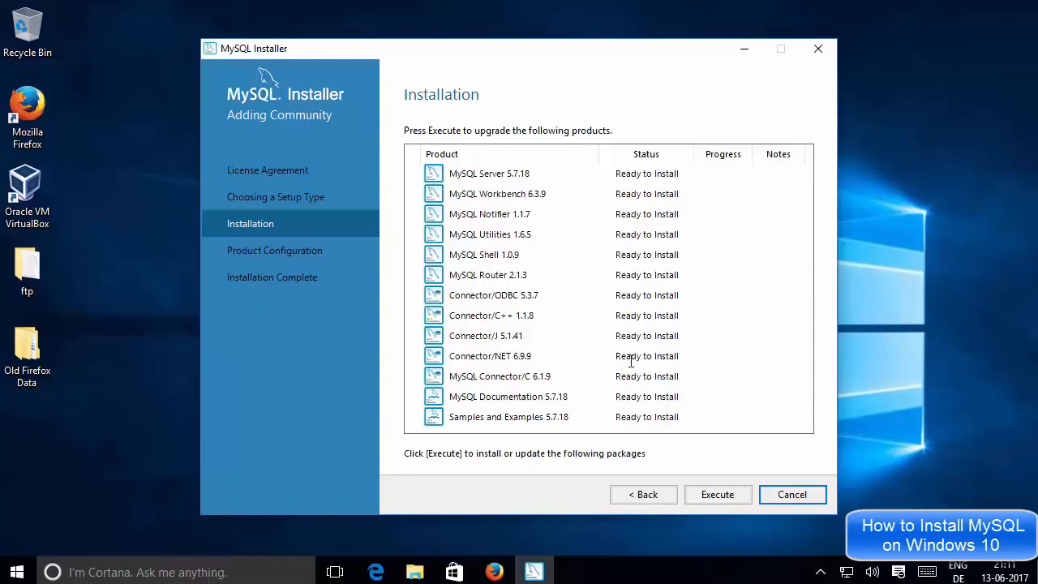
Execute the installation of all 13 products, MySQL Server 5.7.18 through Samples and Examples
left_click(708, 494)
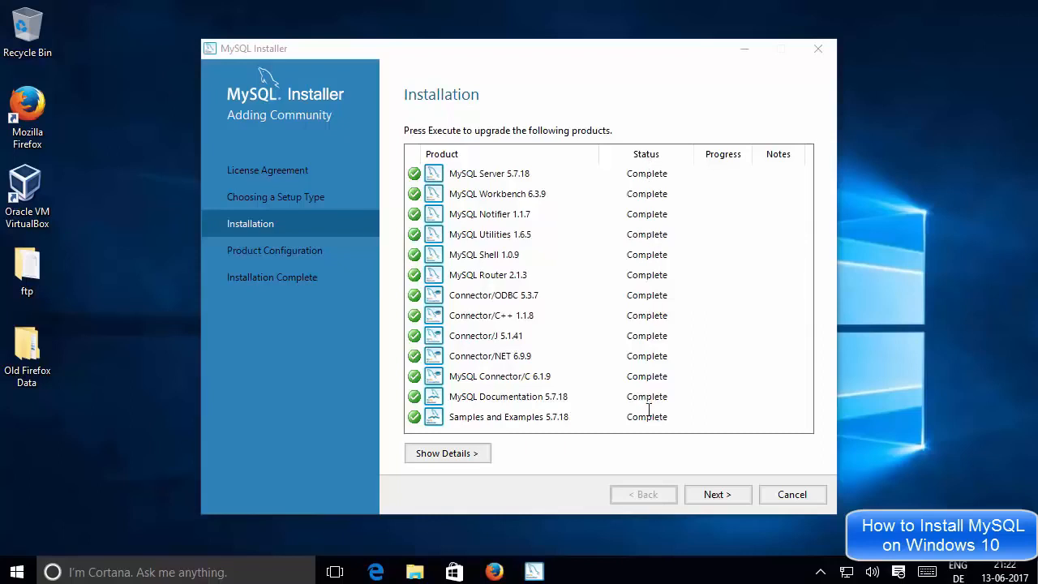
Advance through Product Configuration, keeping Standalone MySQL Server / Classic MySQL Replication
left_click(712, 494)
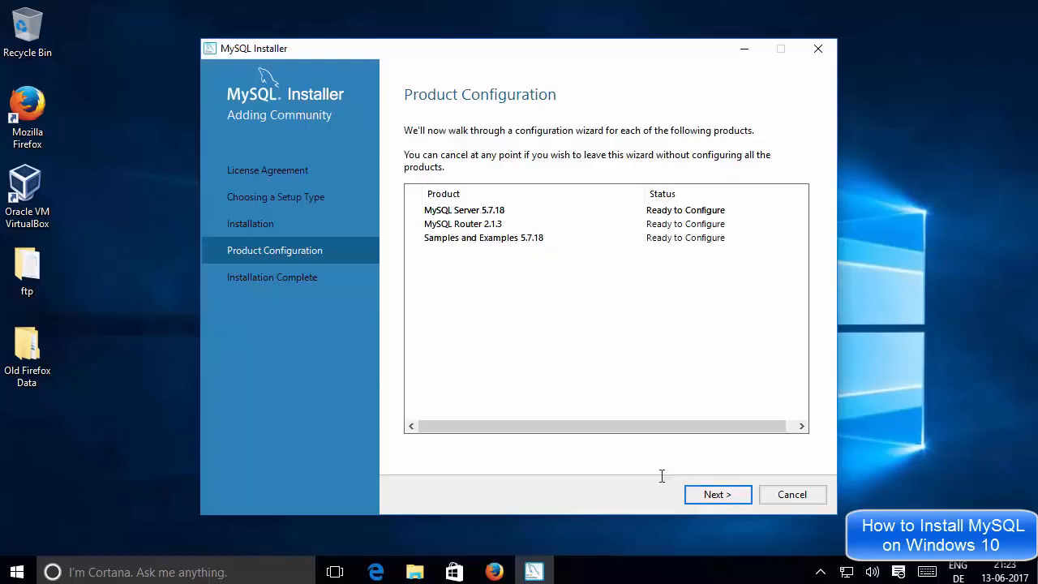
left_click(713, 495)
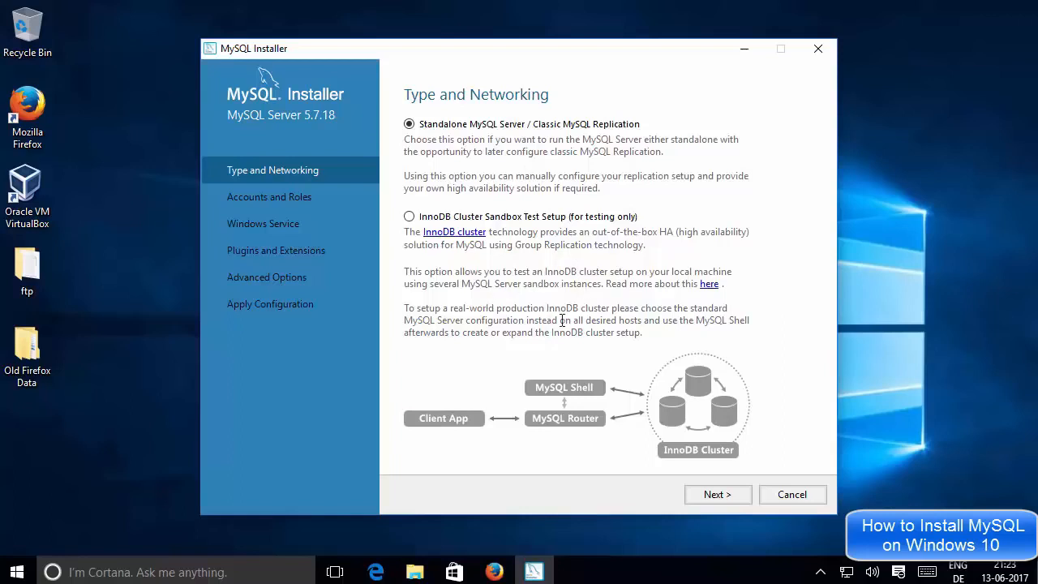
left_click(704, 494)
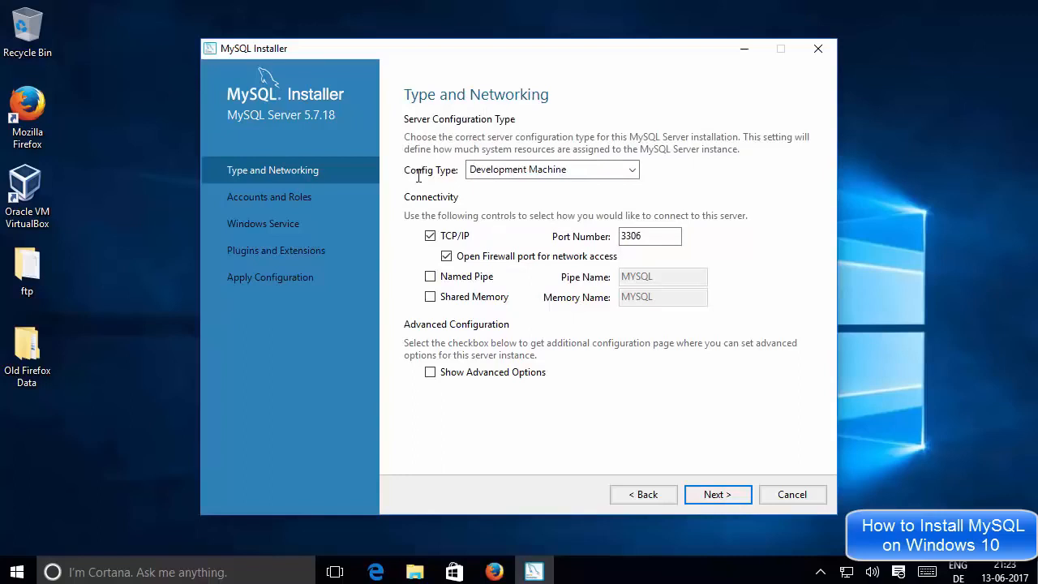
left_click(502, 170)
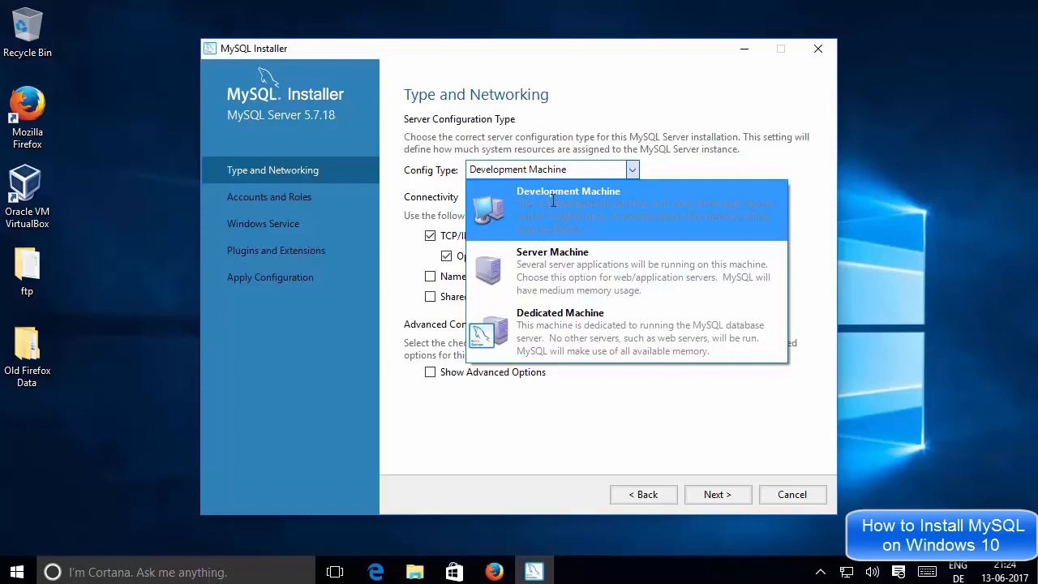
left_click(663, 168)
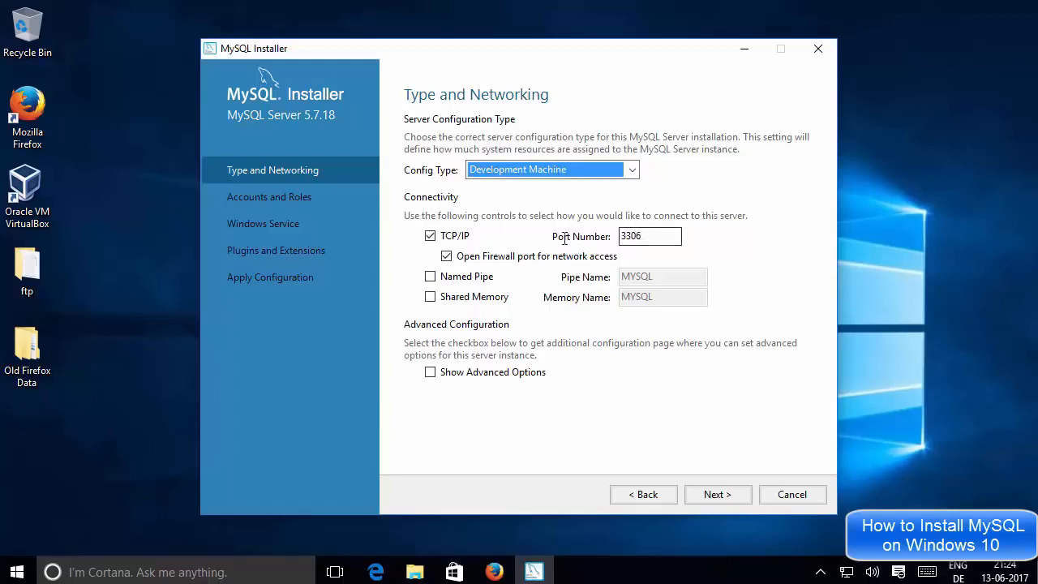
left_click(653, 236)
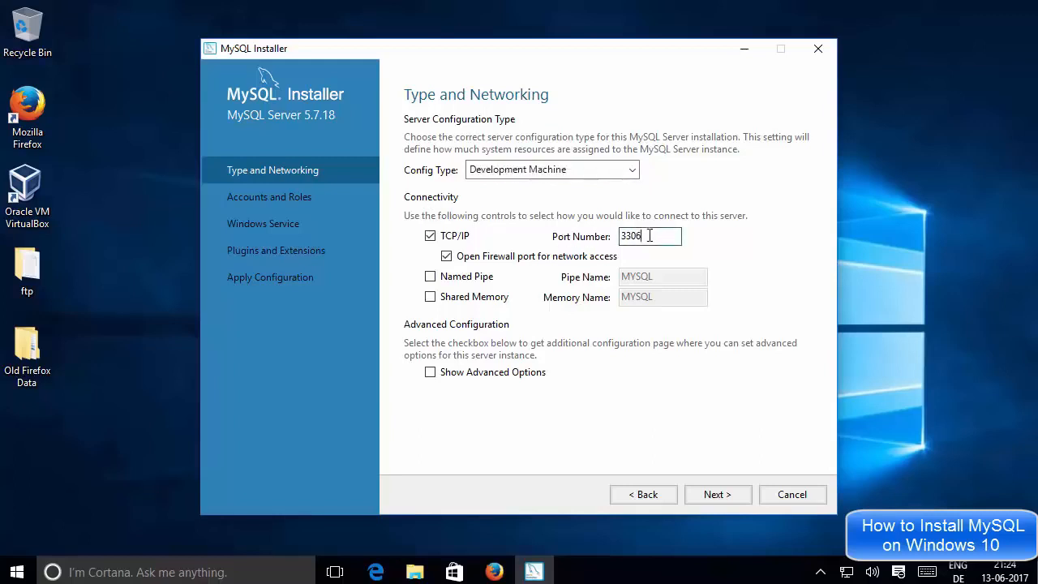
left_click_drag(654, 236, 620, 236)
left_click(668, 239)
On Accounts and Roles, enter the root password in both MySQL Root Password and Repeat Password
left_click(709, 495)
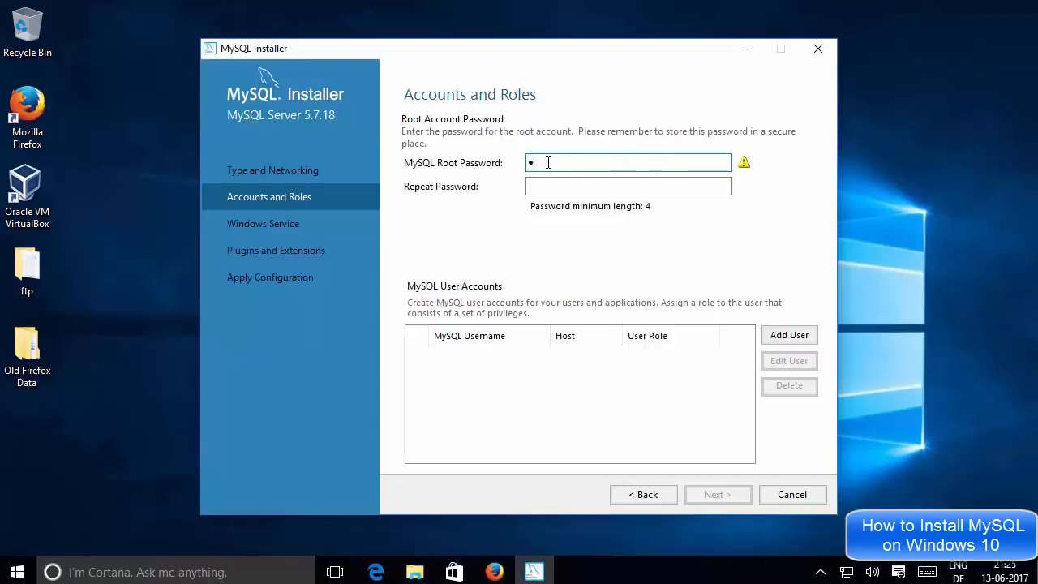
type("oot")
left_click(556, 186)
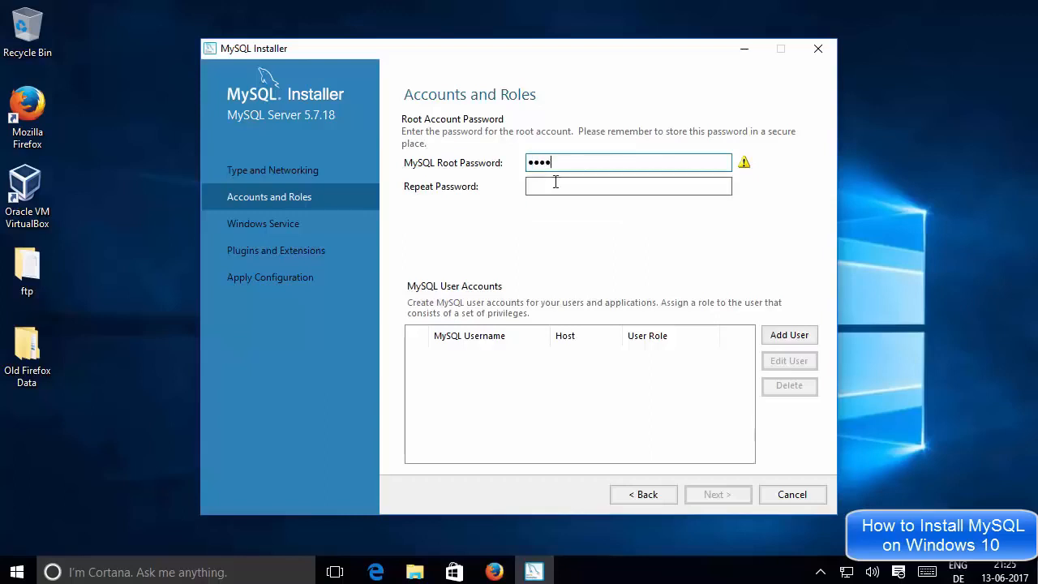
type("root")
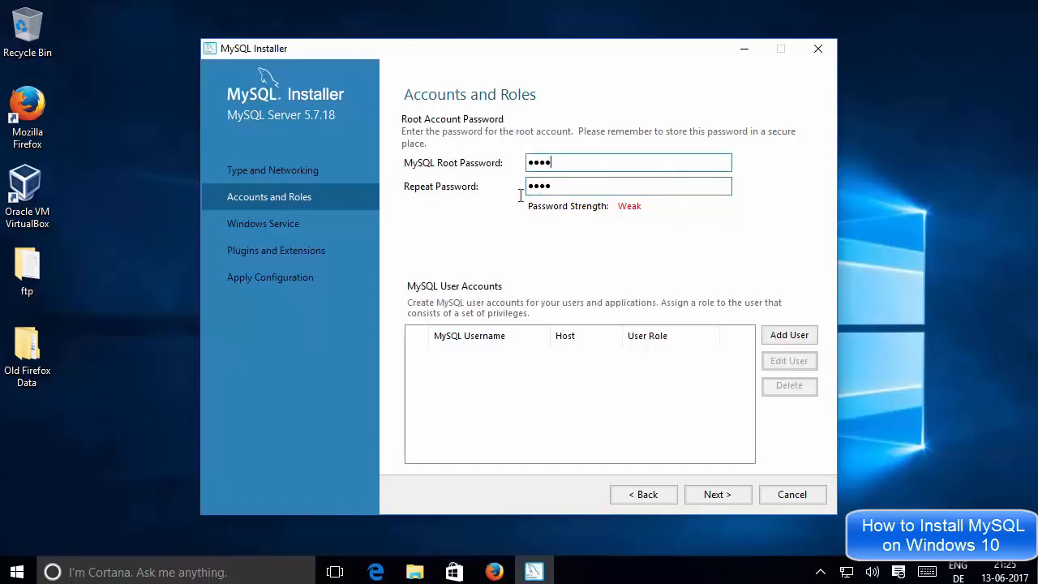
double_click(562, 186)
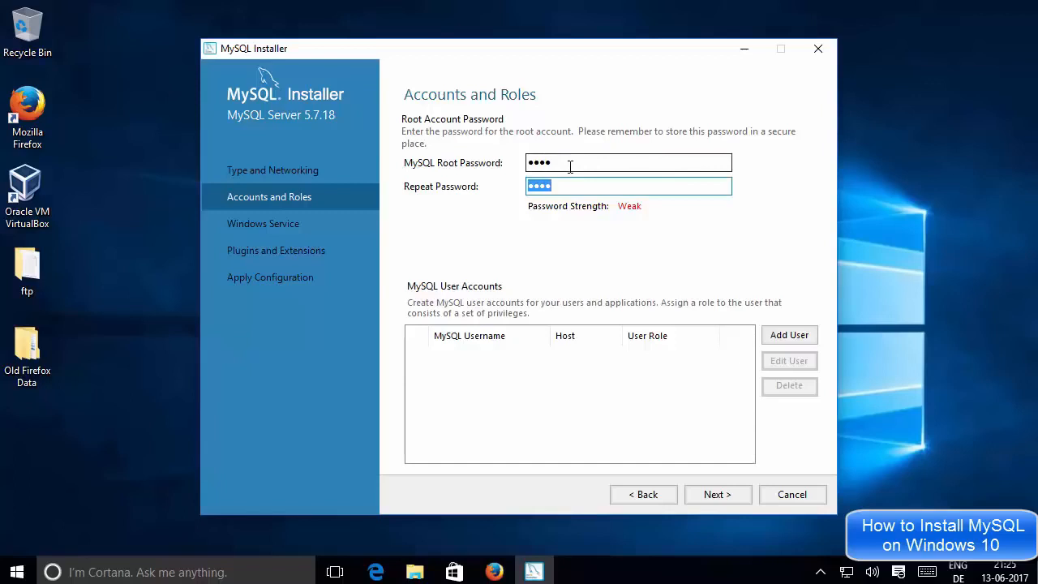
left_click_drag(570, 166, 520, 161)
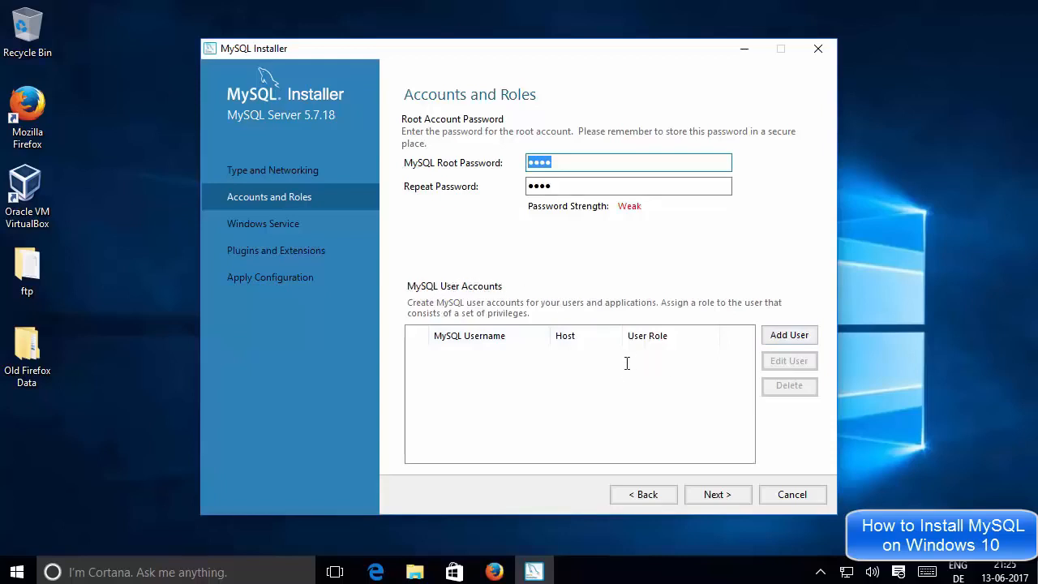
left_click(661, 369)
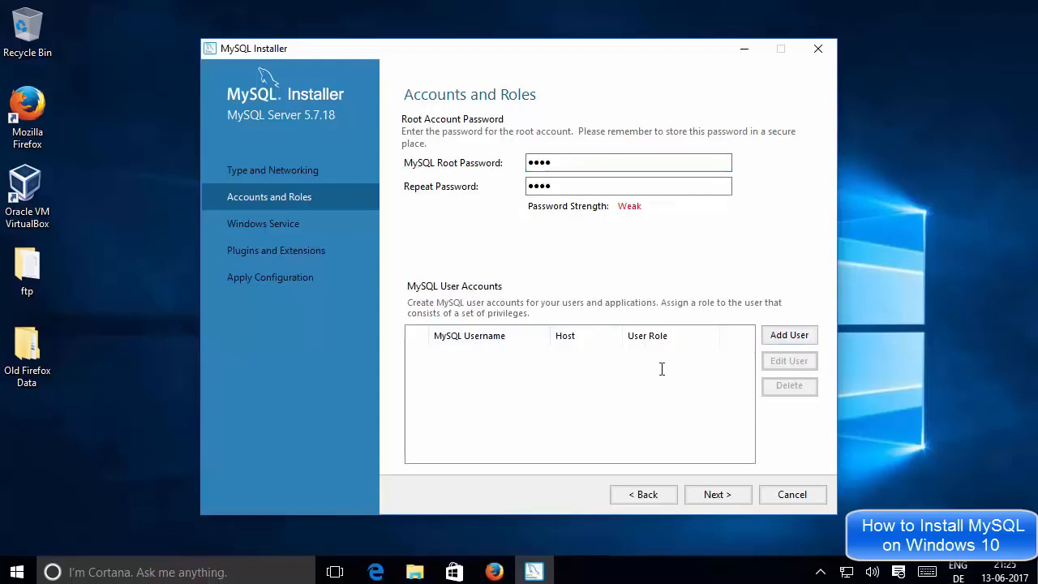
Add a user with a username, Host <All Hosts (%)>, Role DB Admin and a confirmed password
left_click(779, 335)
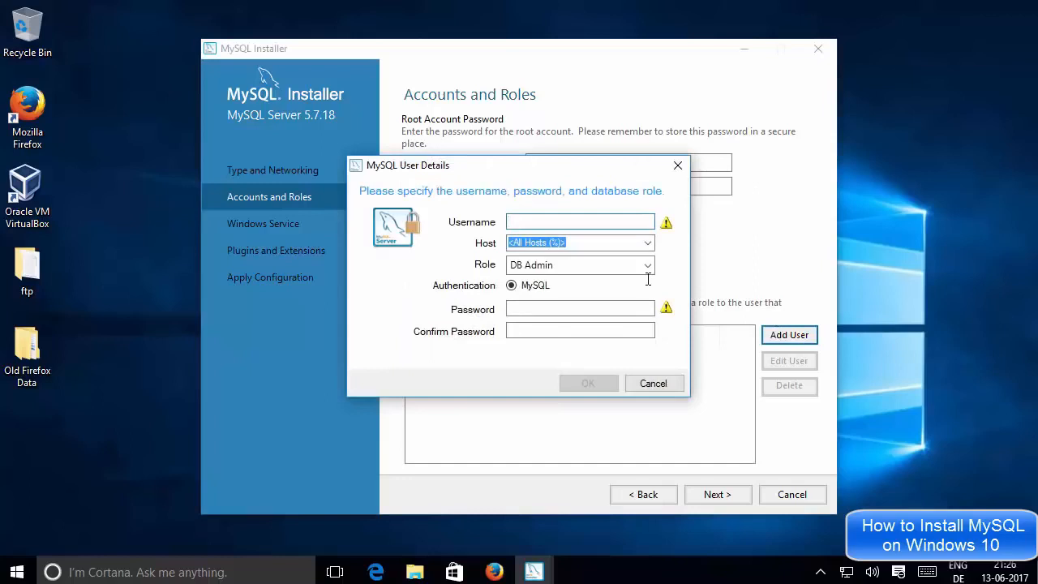
type("codebind")
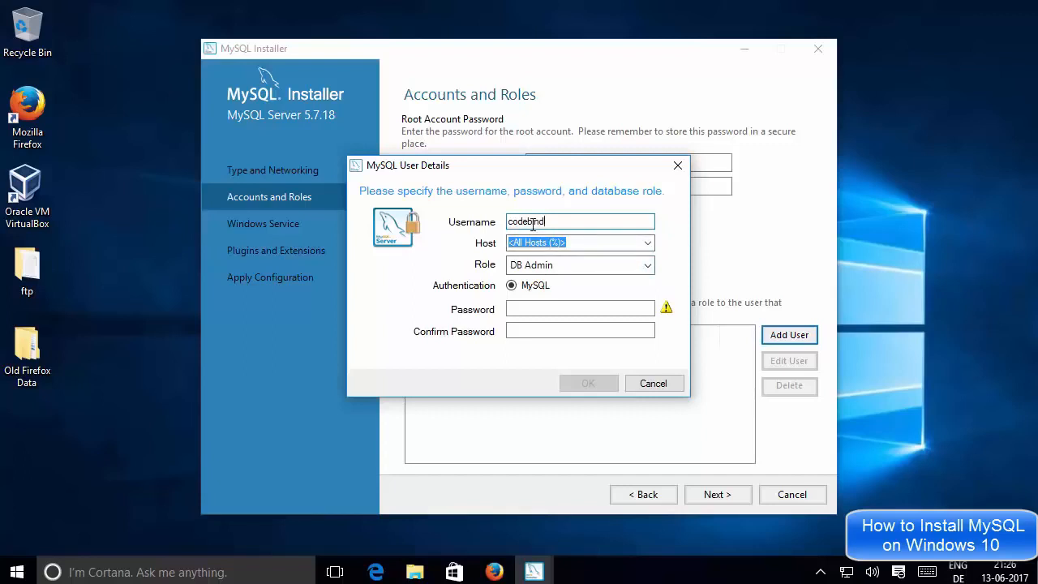
left_click(649, 241)
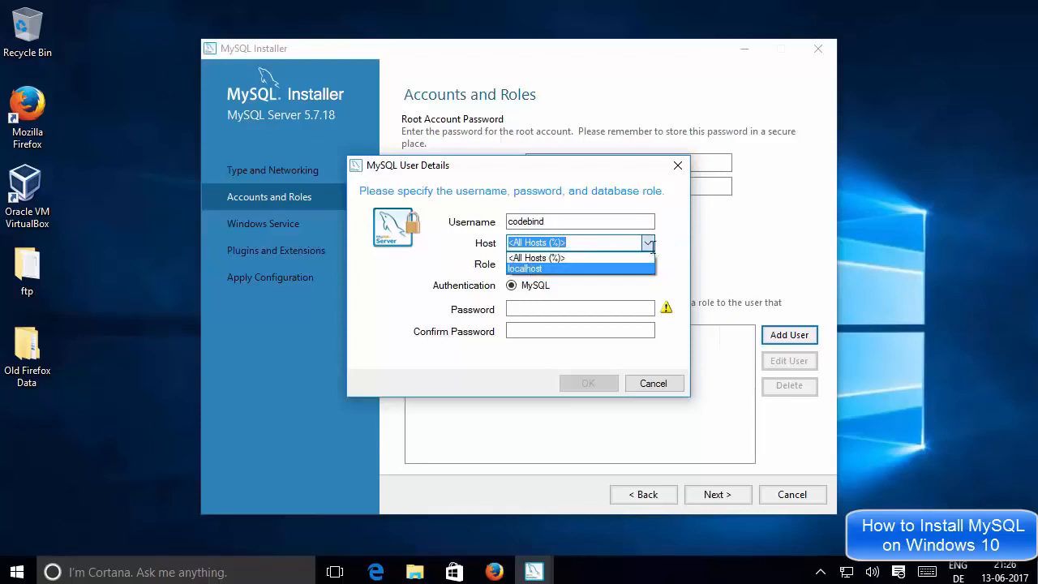
left_click(574, 257)
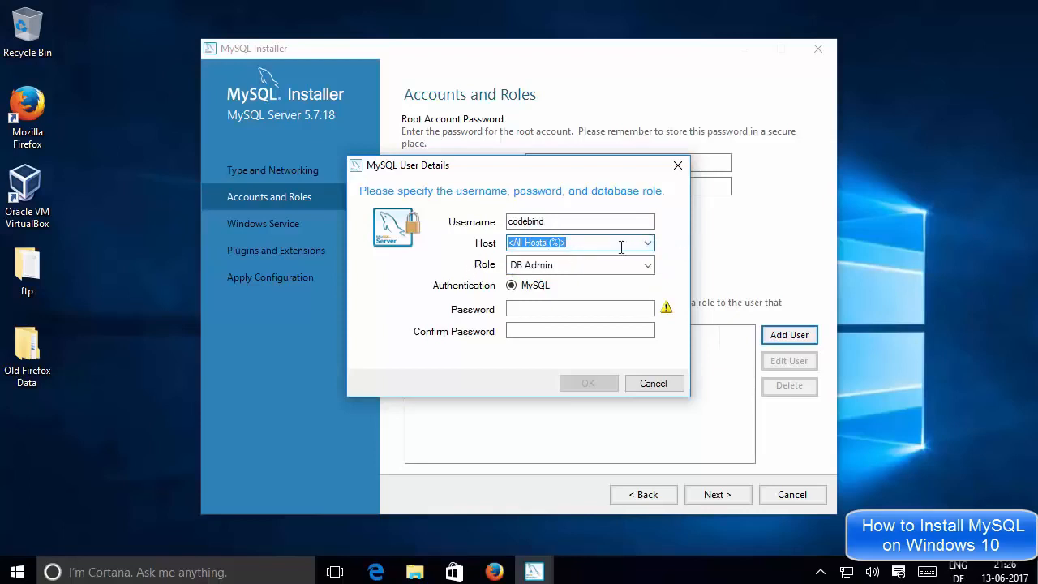
left_click(526, 264)
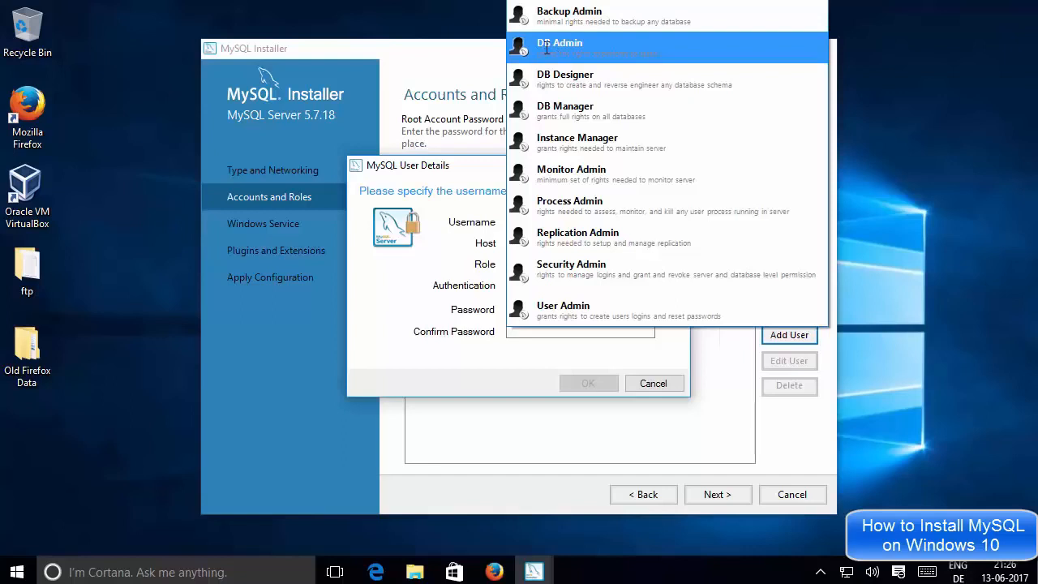
left_click(436, 264)
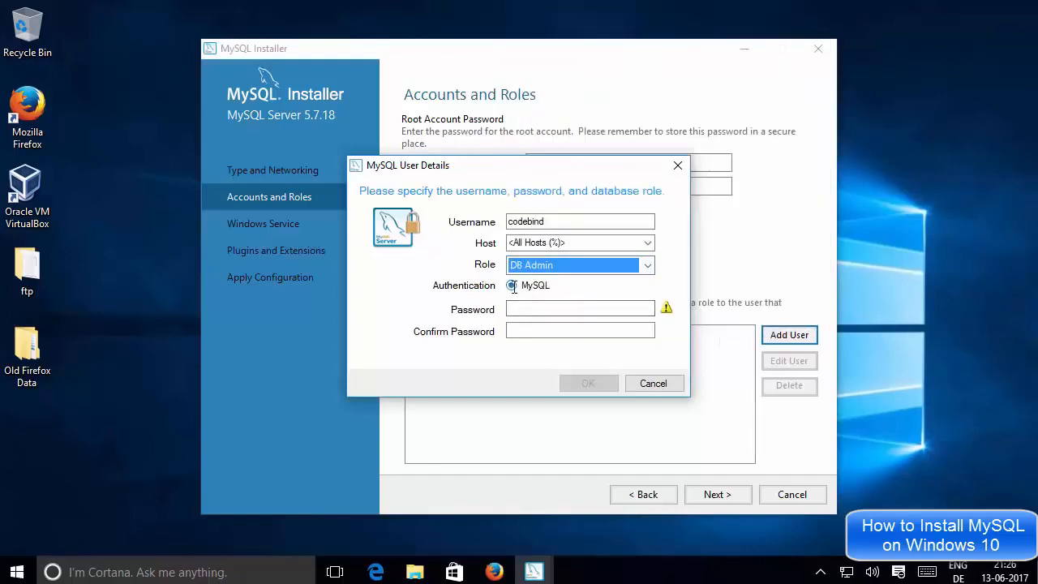
left_click(534, 309)
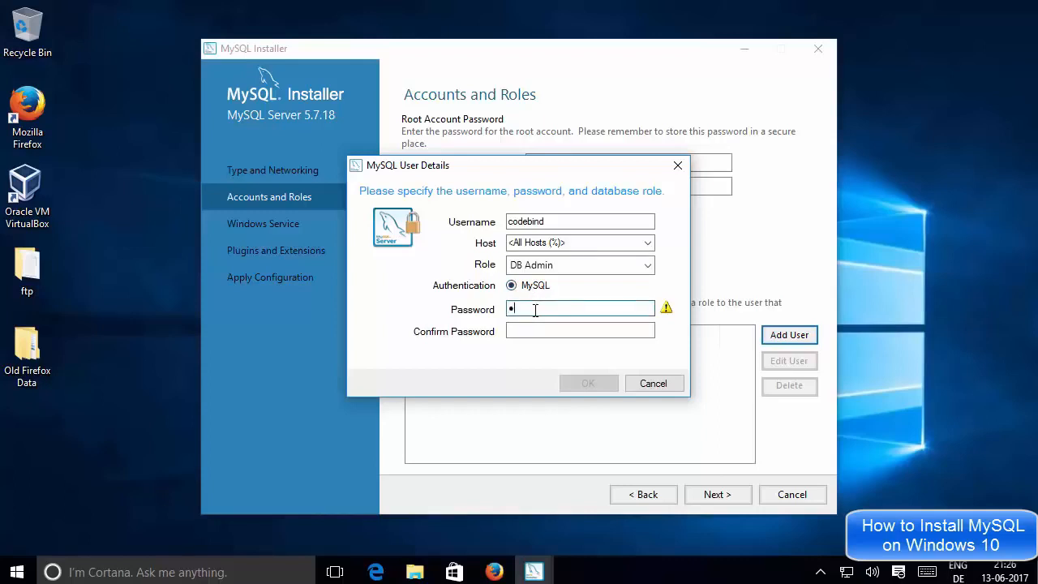
left_click(523, 332)
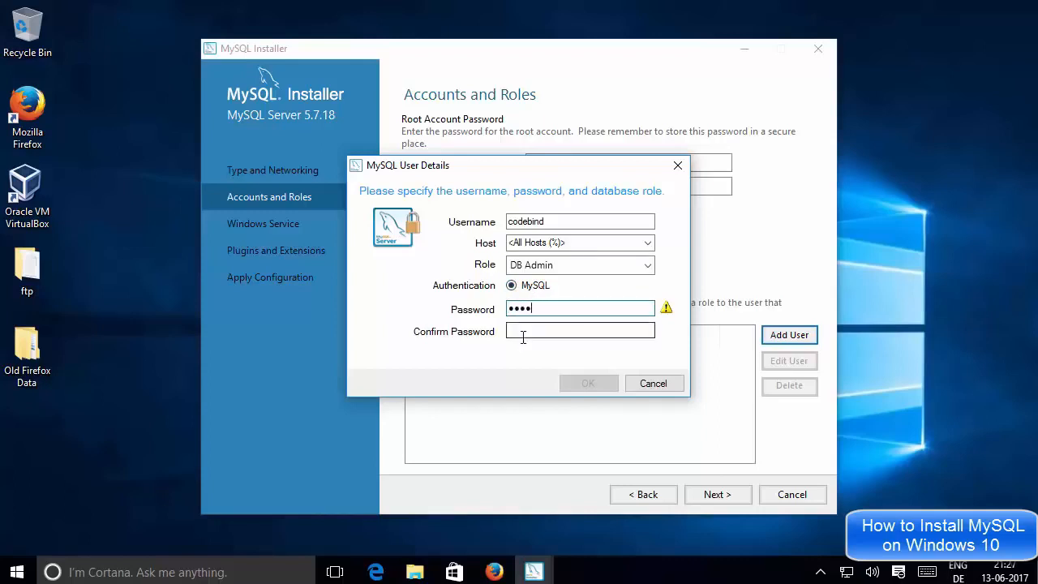
type("•••")
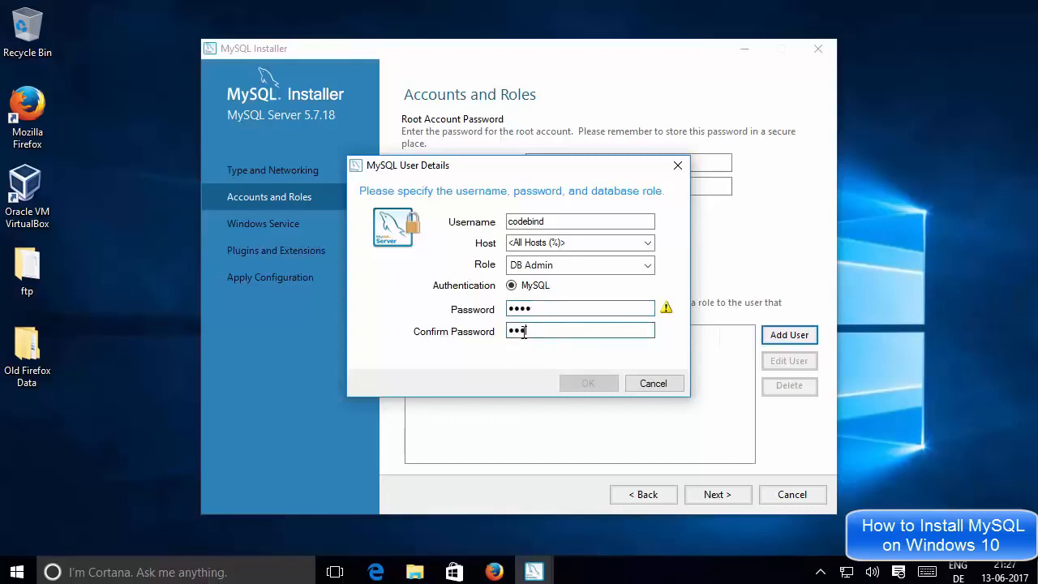
type("•")
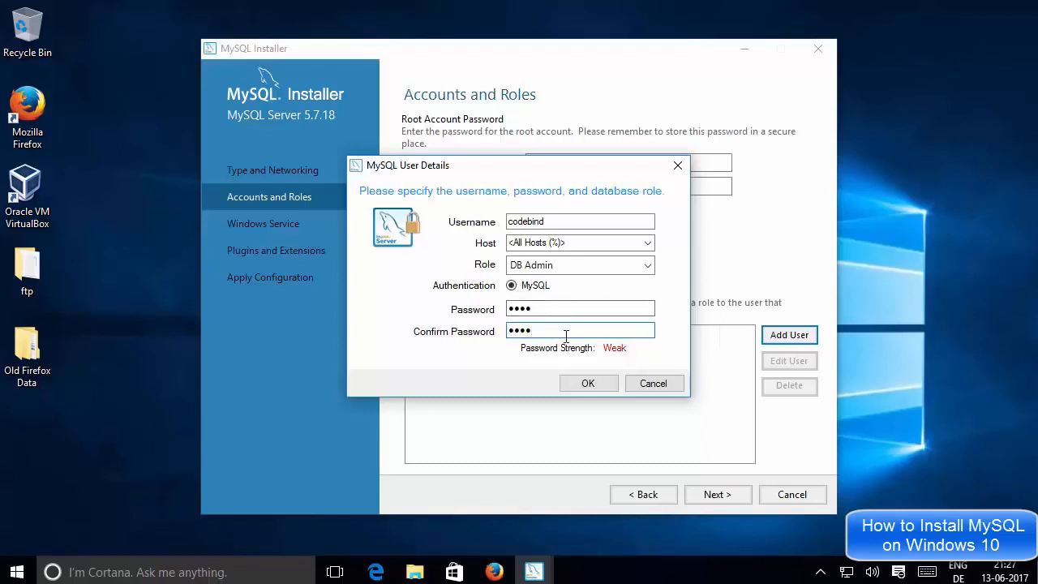
Save the new DB Admin user with host %, recheck the root password fields, and continue
left_click(574, 384)
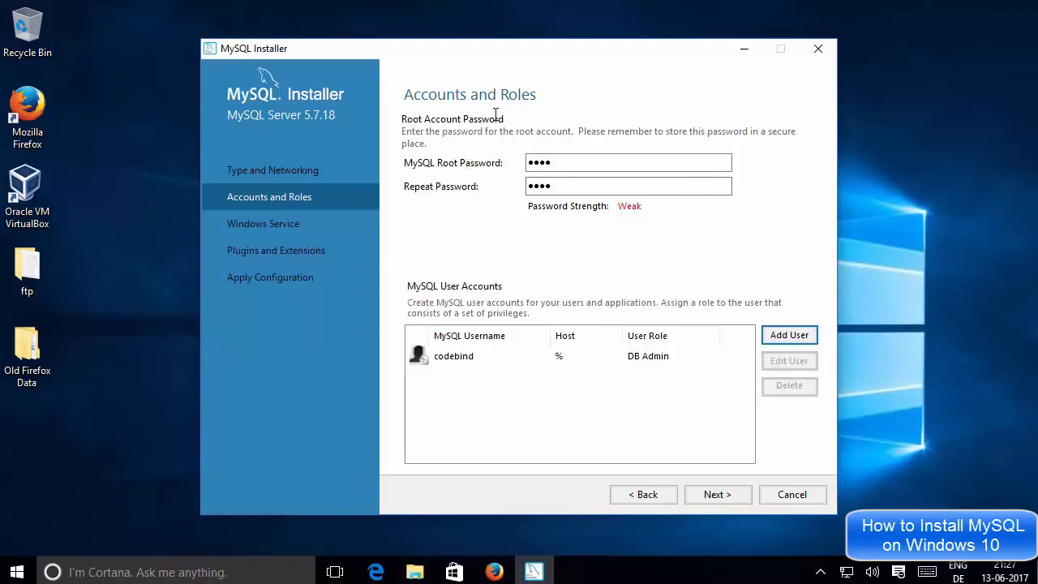
left_click_drag(570, 165, 519, 162)
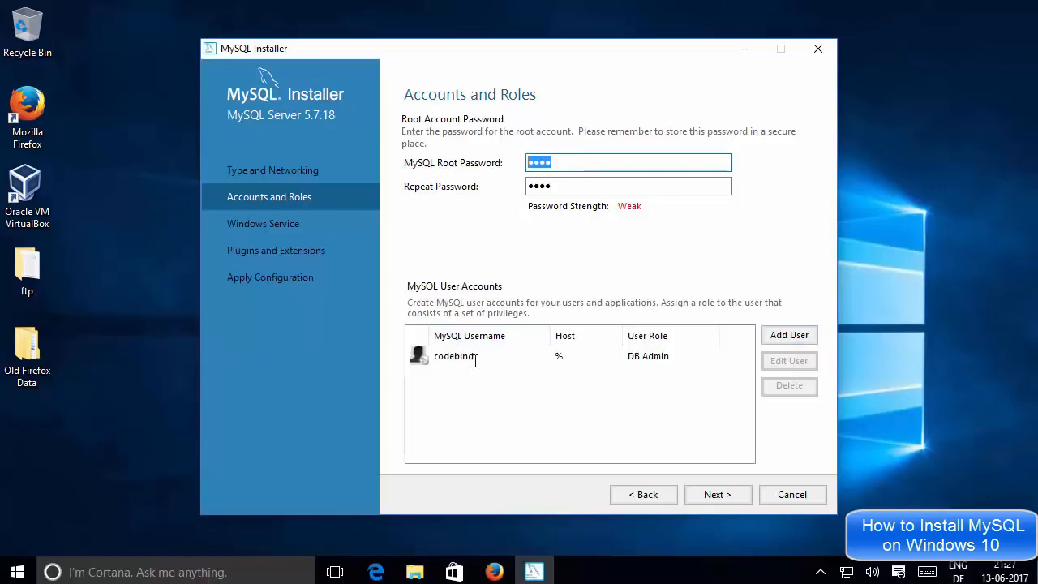
left_click_drag(566, 186, 539, 168)
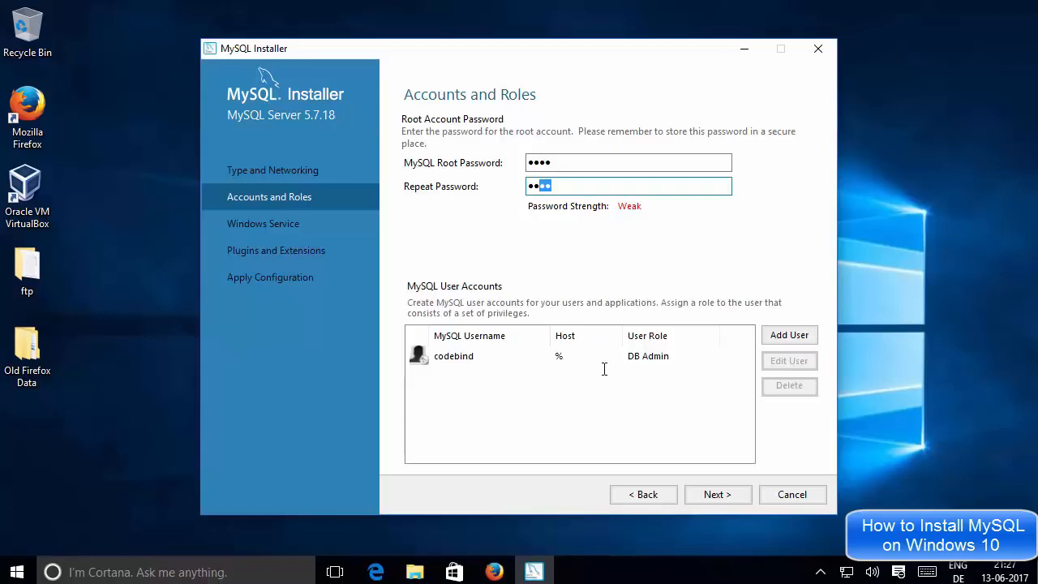
left_click(712, 496)
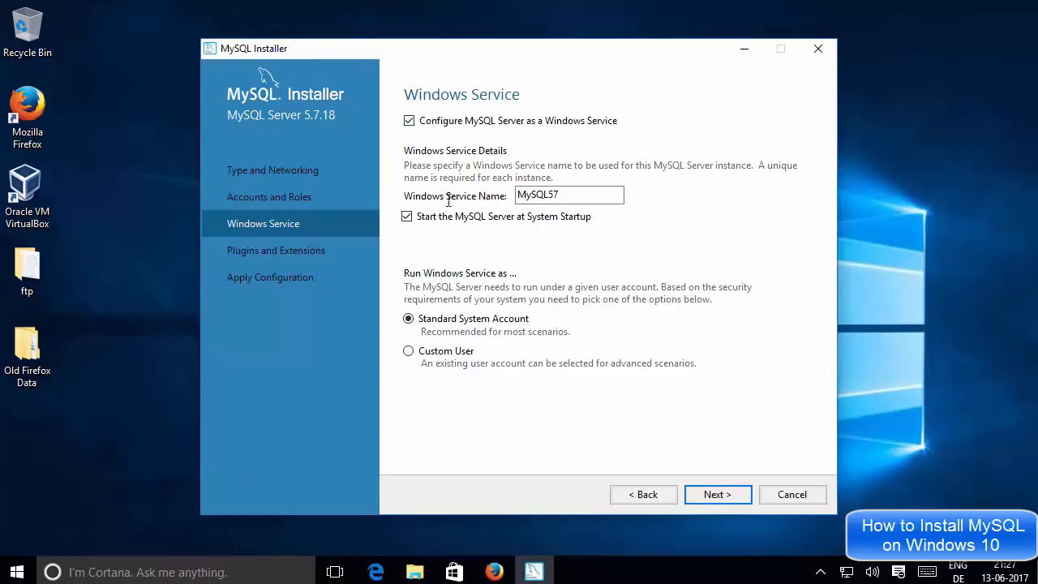
Keep the MySQL57 Windows service and default Plugins and Extensions, X Protocol left disabled
double_click(562, 193)
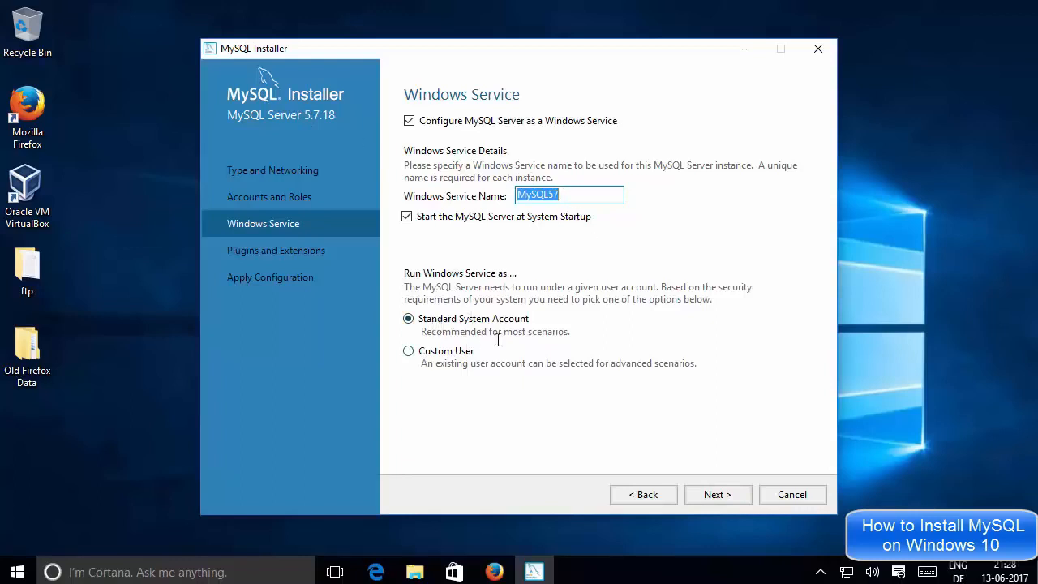
left_click(717, 494)
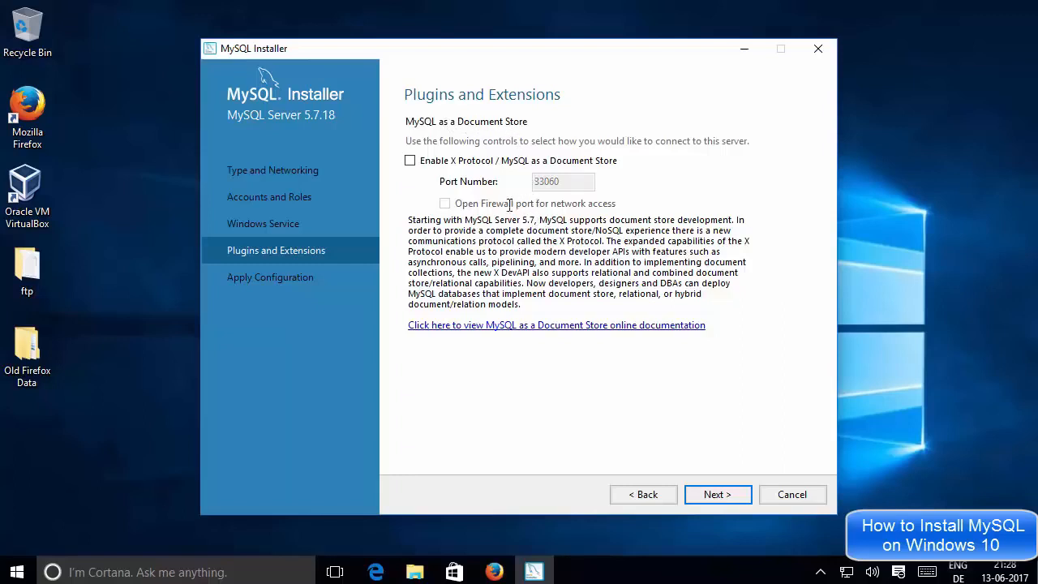
left_click(711, 496)
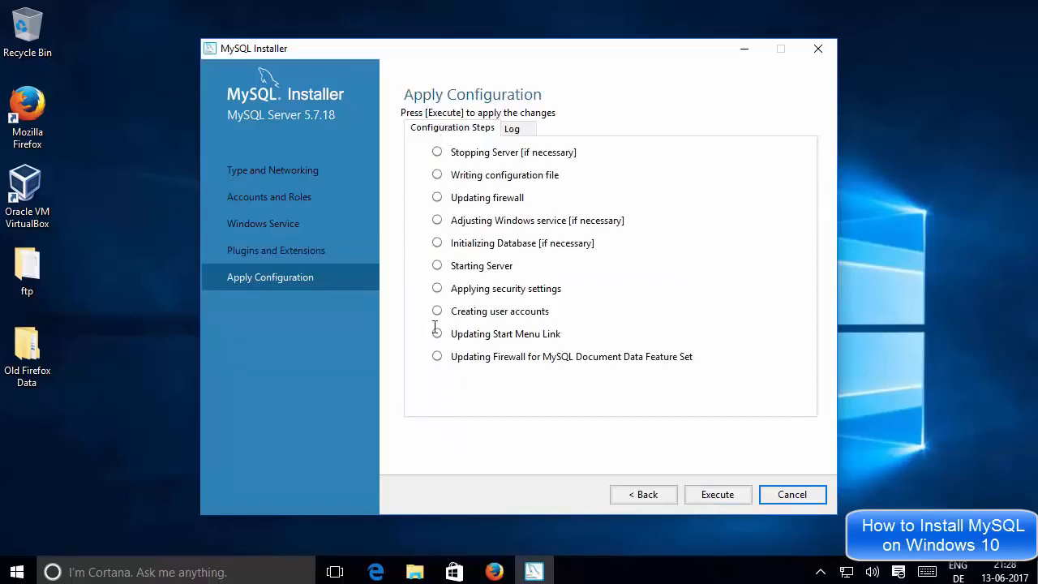
Execute all ten configuration steps for MySQL Server 5.7.18, then finish
left_click(704, 496)
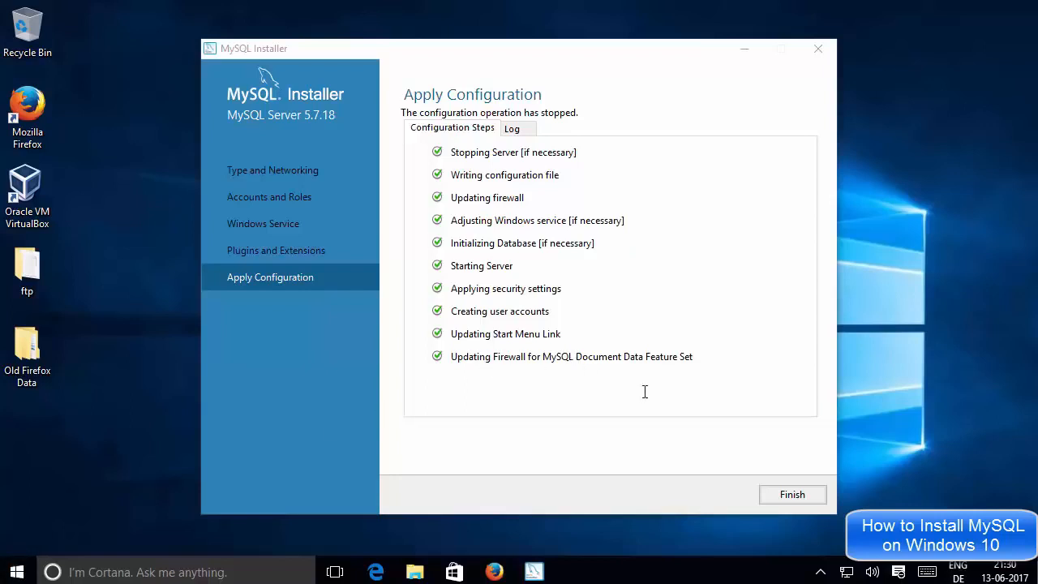
left_click(790, 495)
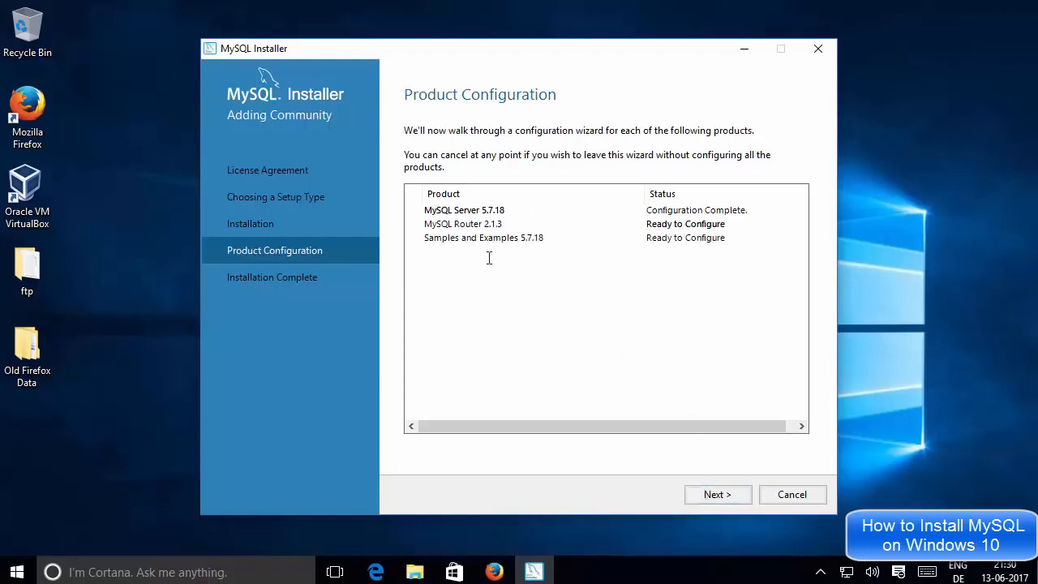
Skip the MySQL Router cluster setup and advance to the Samples and Examples configuration
left_click(720, 493)
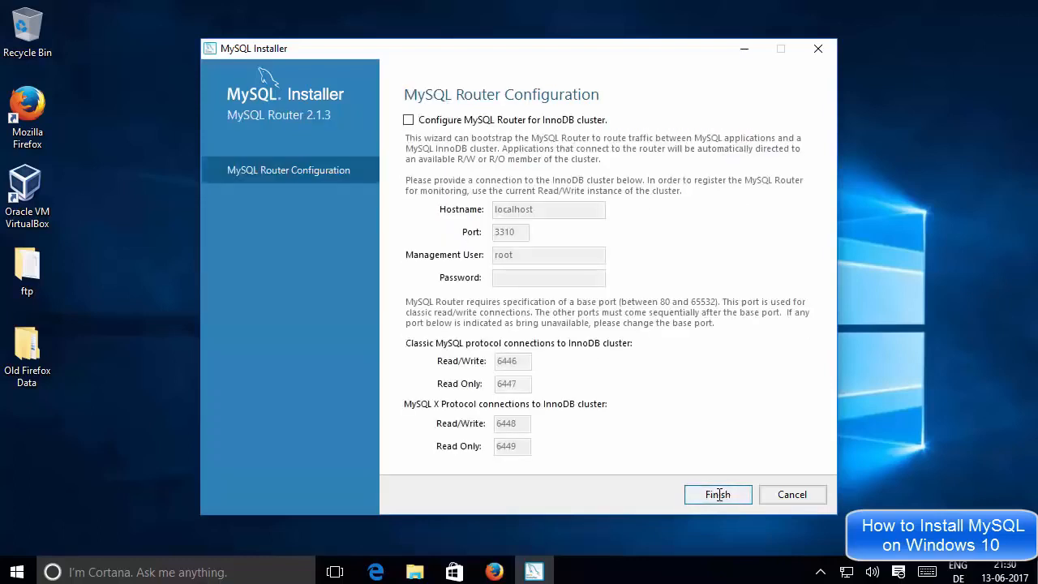
left_click(718, 494)
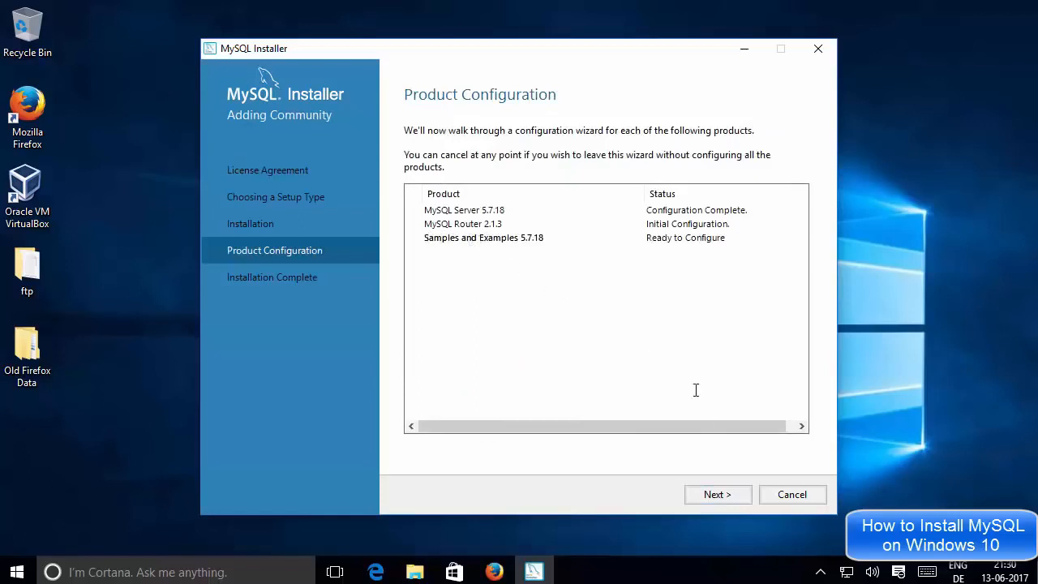
left_click(717, 493)
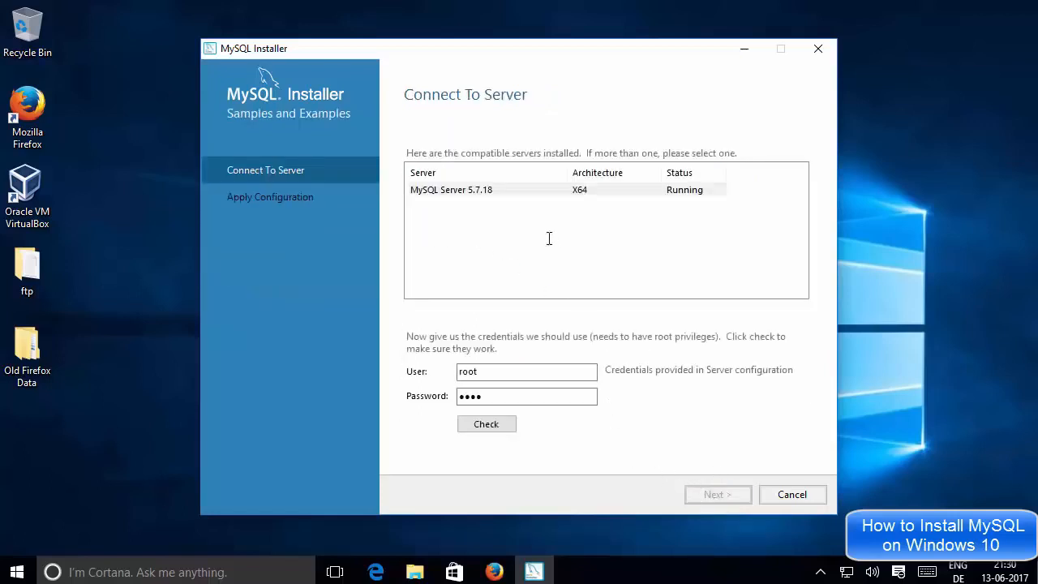
Point Samples and Examples at MySQL Server 5.7.18, verify the root credentials, and apply the configuration
left_click(488, 191)
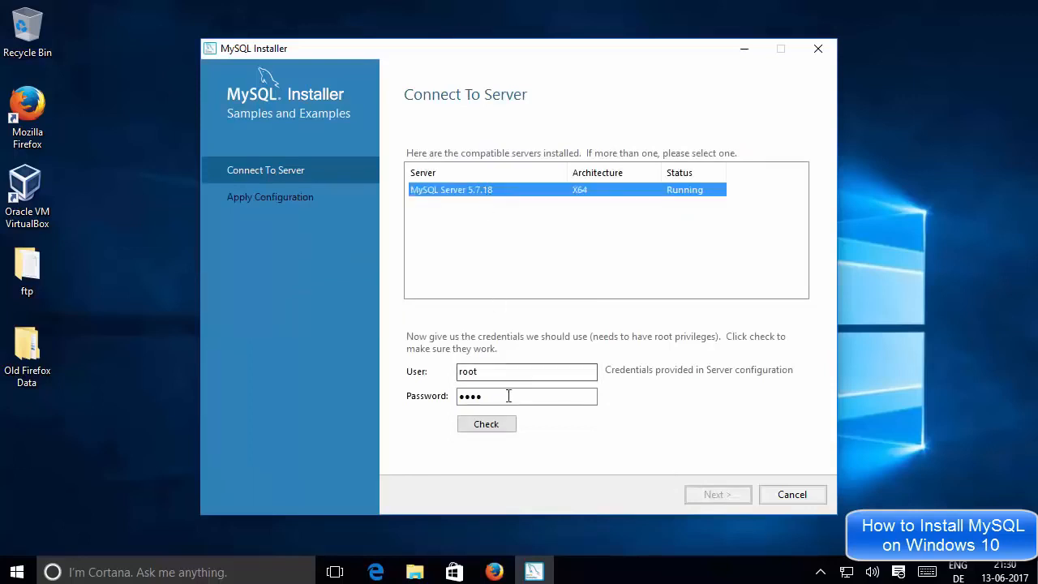
left_click(499, 426)
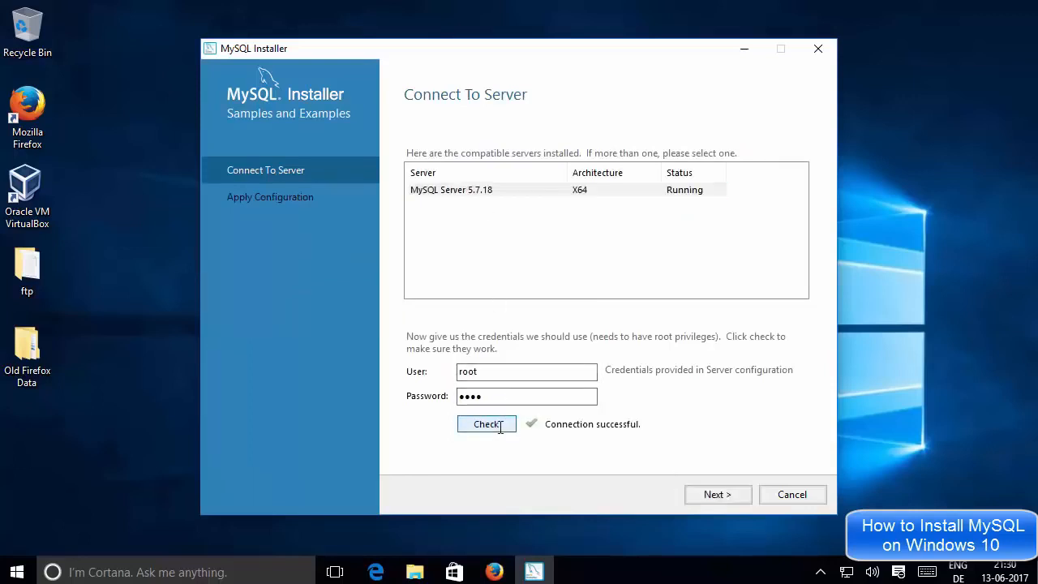
left_click(719, 494)
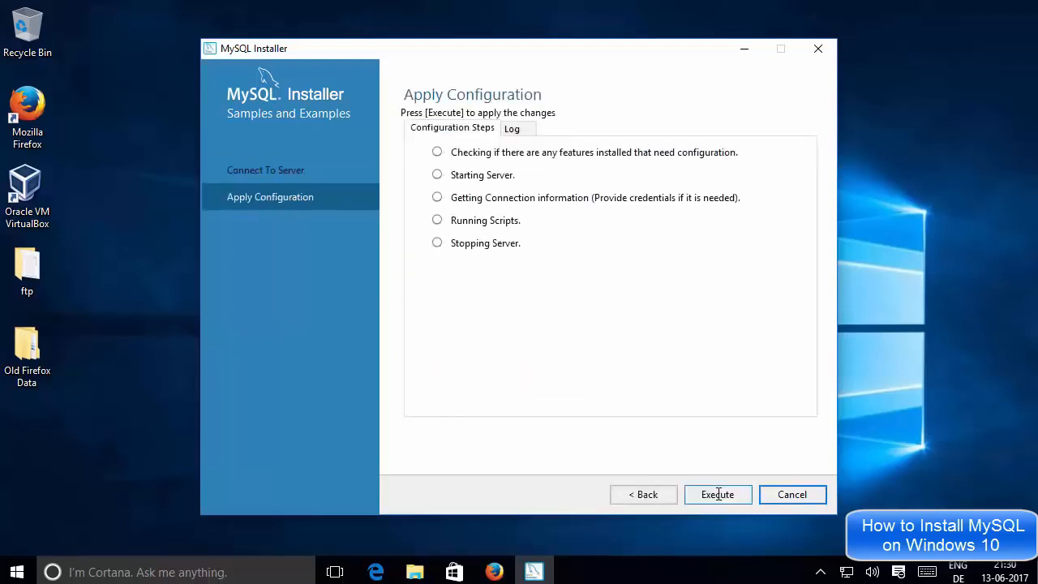
left_click(718, 496)
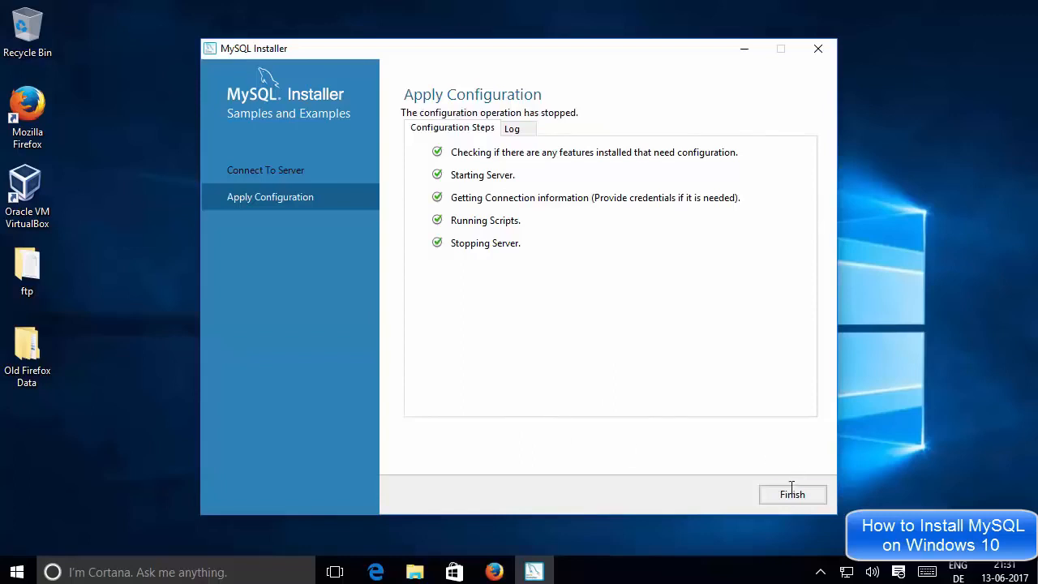
left_click(787, 496)
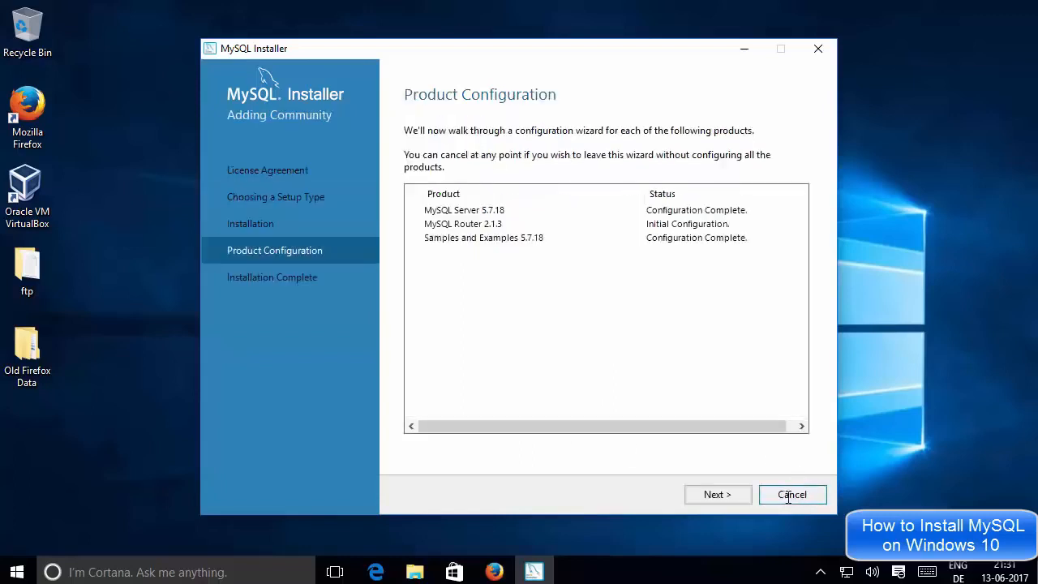
Finish the installer with the Workbench and Shell start options left enabled
left_click(728, 496)
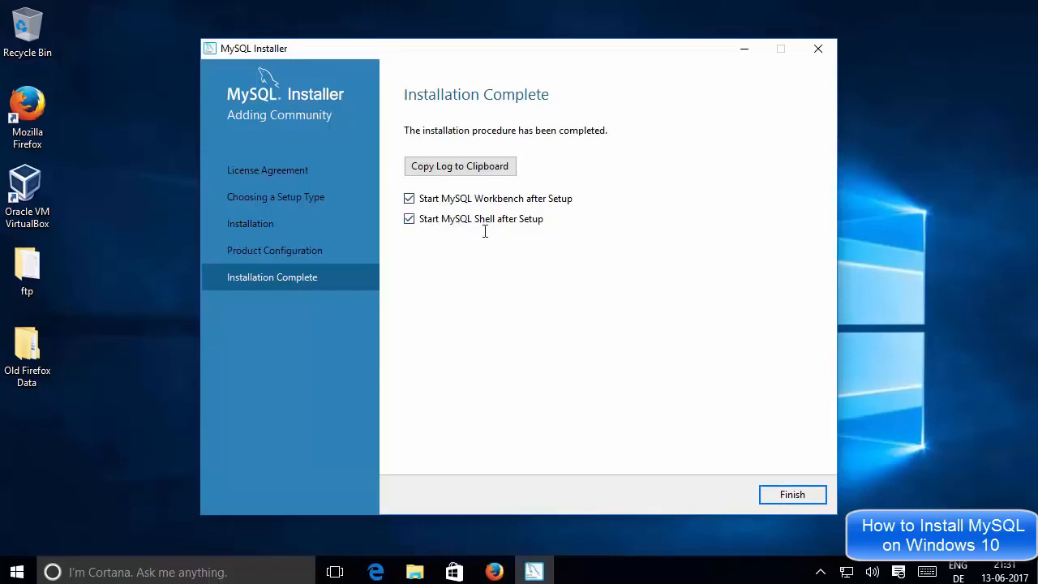
left_click(787, 495)
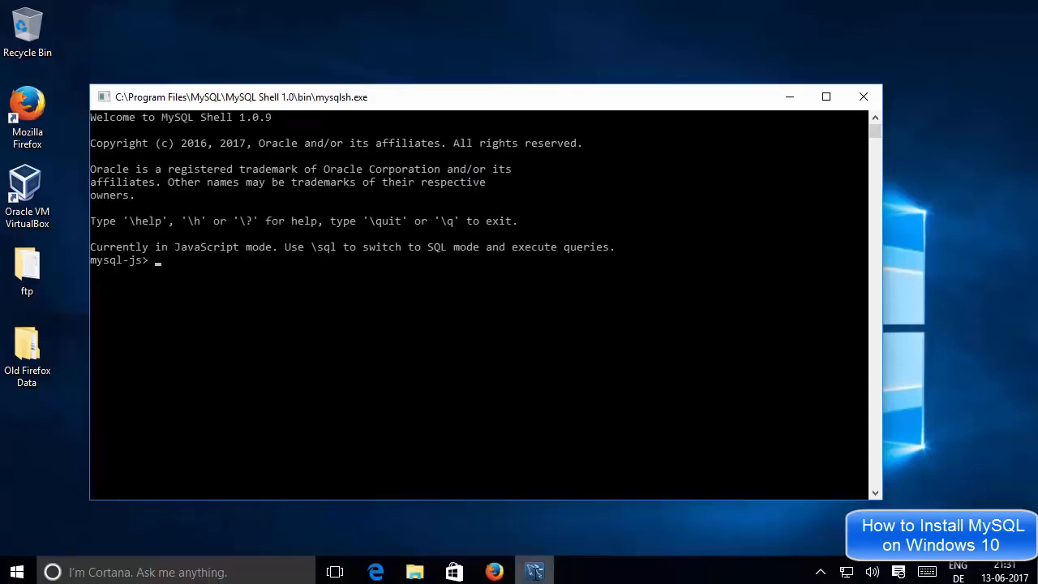
Move Workbench higher and bring its welcome page in front of MySQL Shell, then open Start
mouse_move(533, 571)
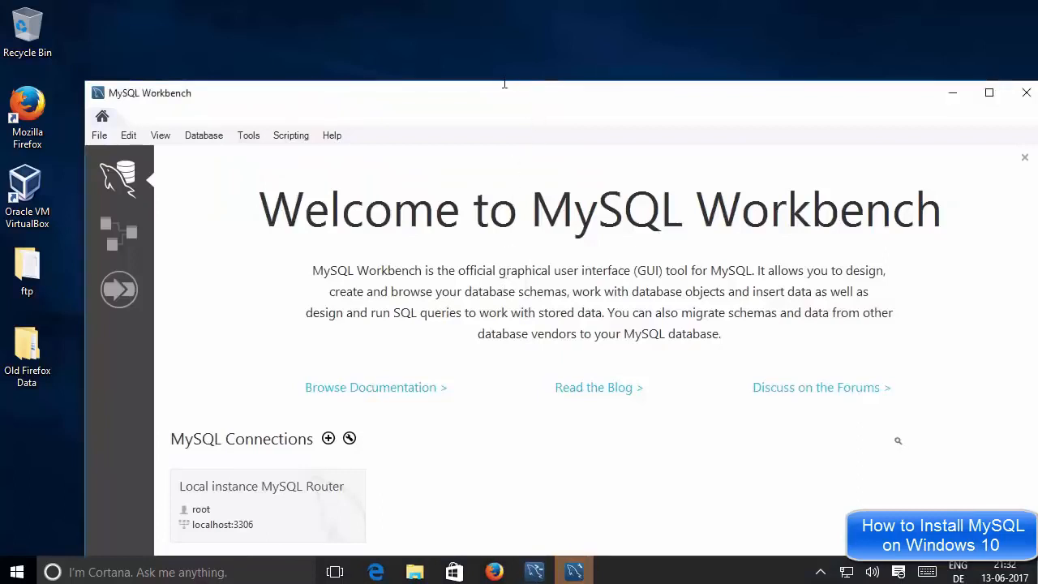
left_click_drag(534, 103, 495, 32)
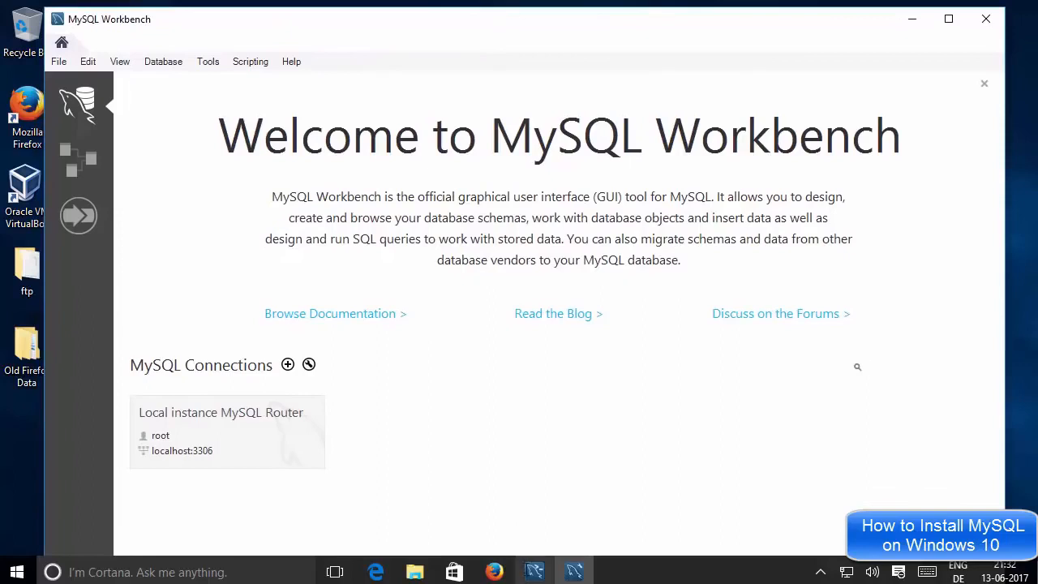
left_click(528, 566)
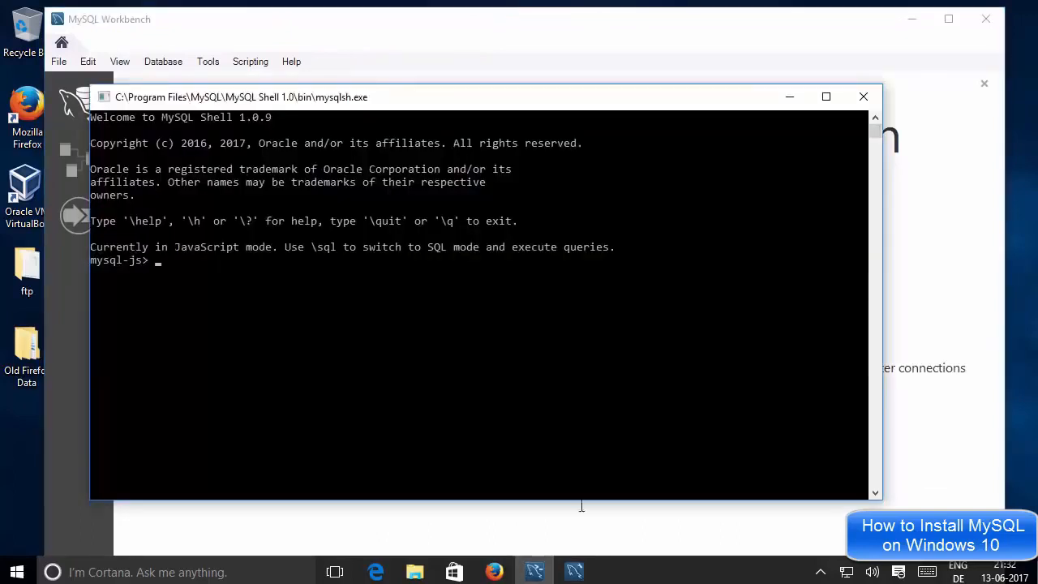
left_click(574, 568)
left_click(635, 405)
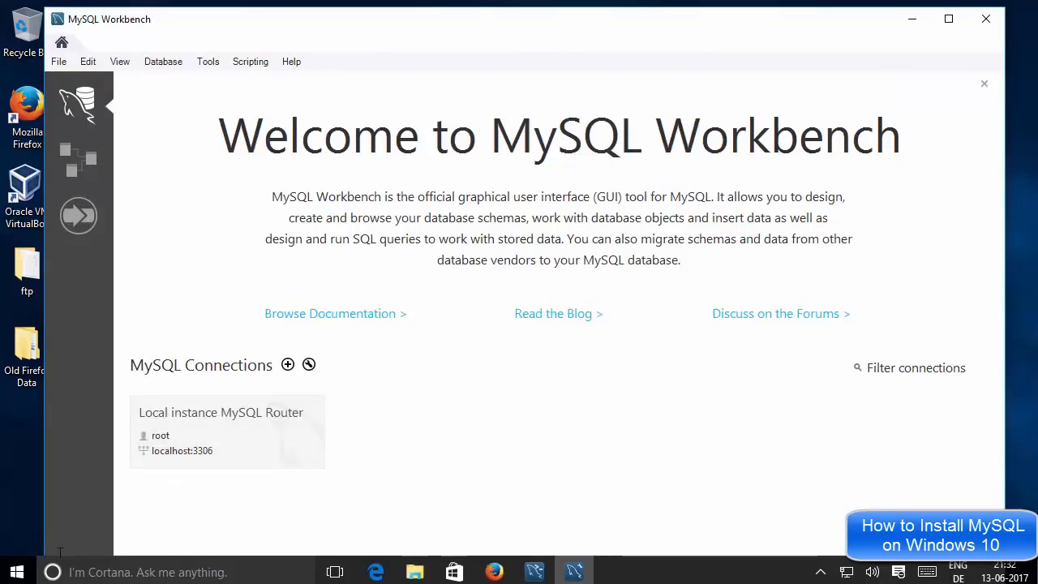
left_click(16, 571)
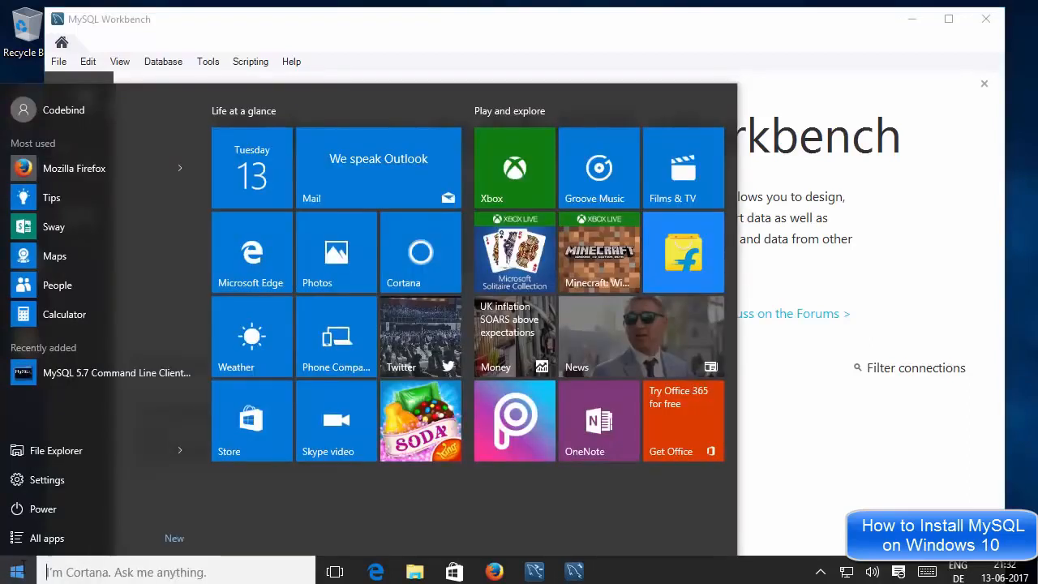
Browse All apps to the MySQL folder and expand it to view its program entries
left_click(49, 538)
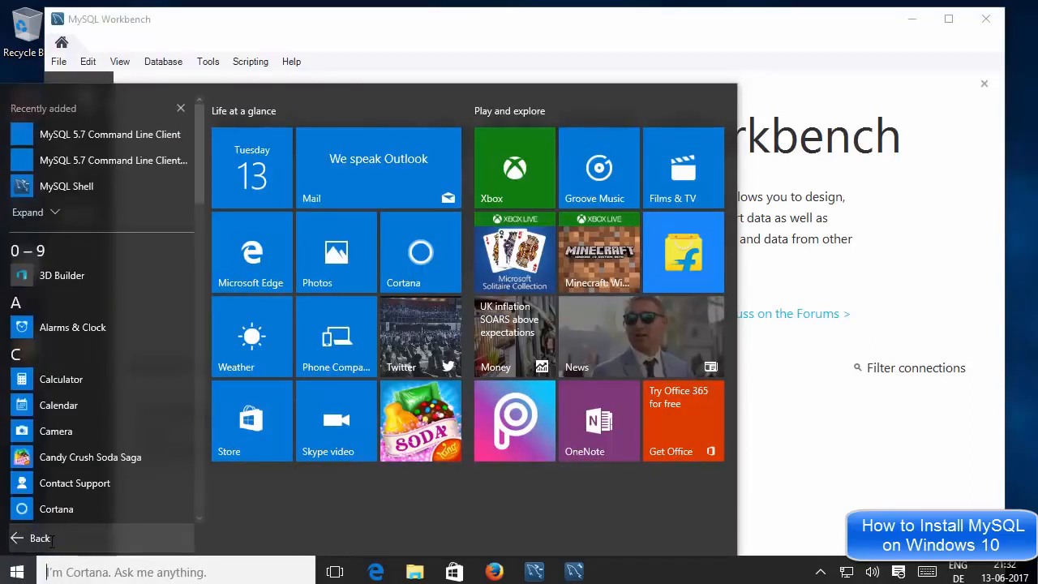
scroll(109, 410, "down", 10)
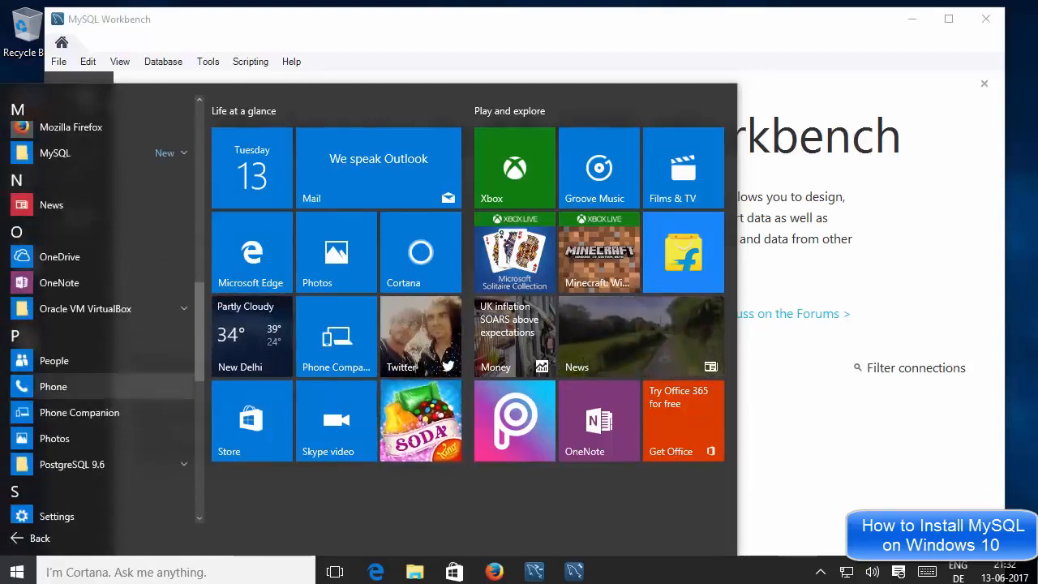
left_click(163, 153)
left_click(162, 154)
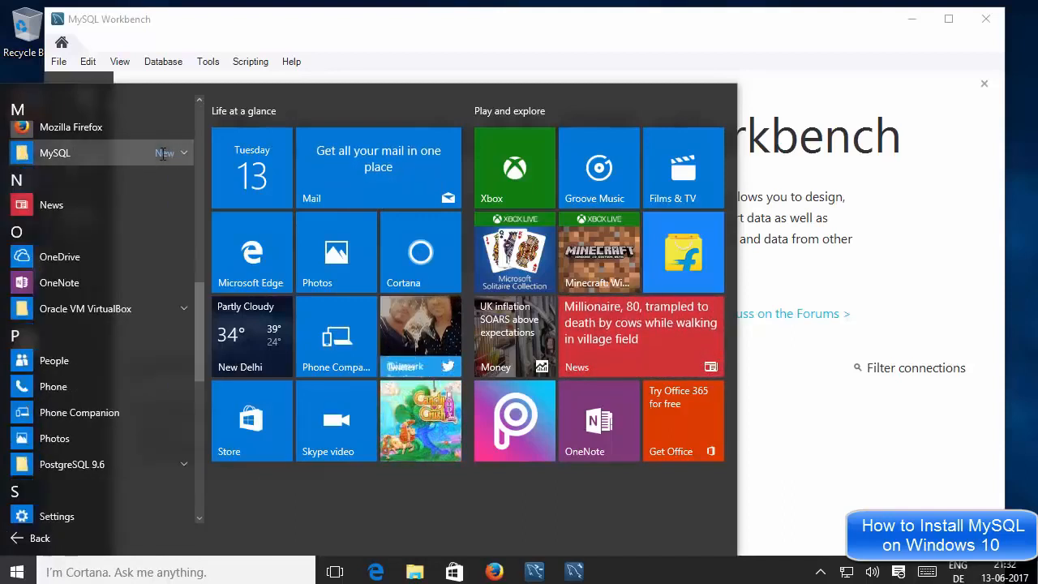
left_click(162, 154)
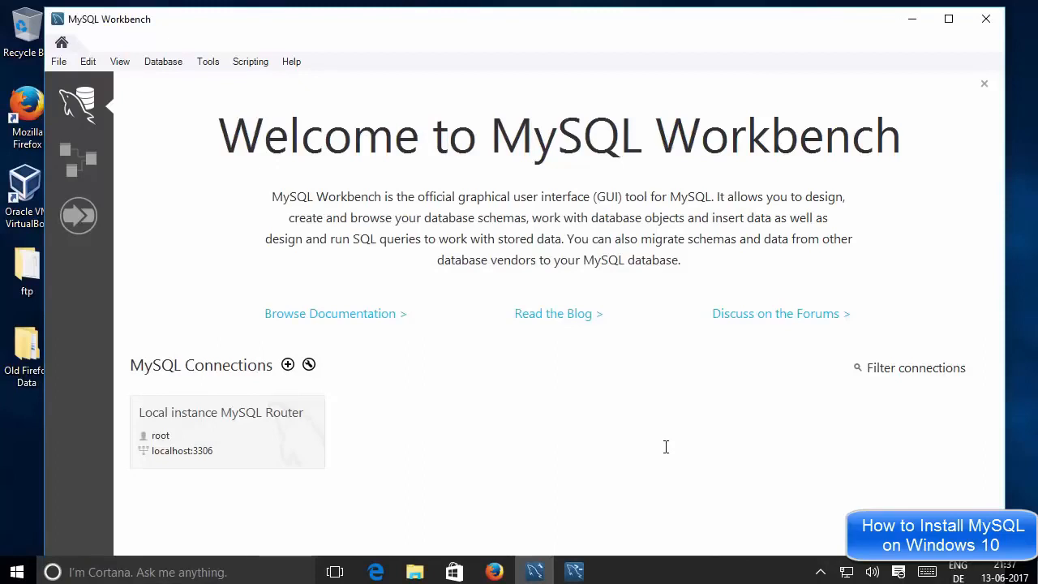
Close the MySQL Shell console window and reopen the Start menu
left_click(574, 571)
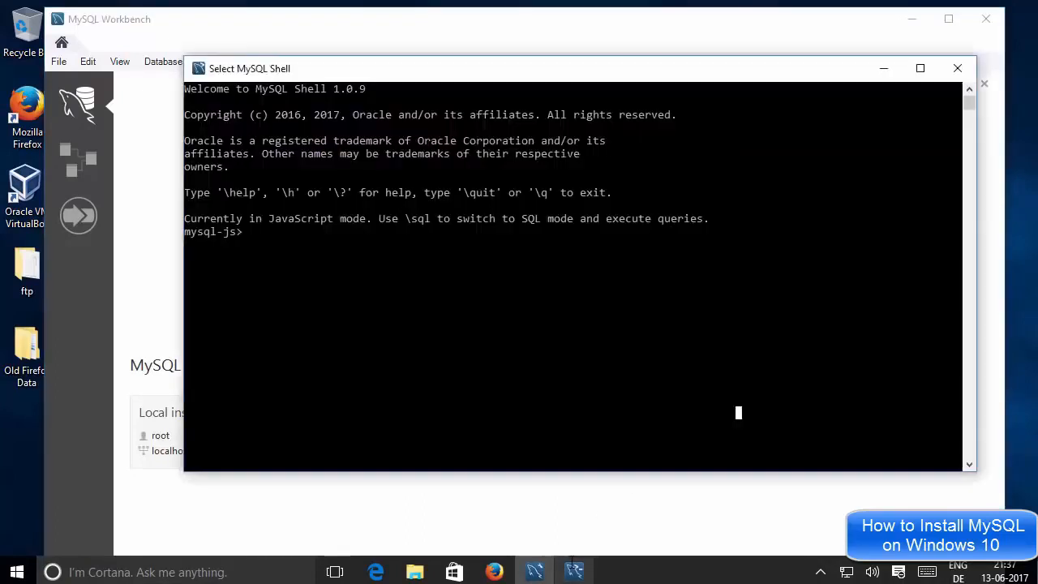
left_click(500, 510)
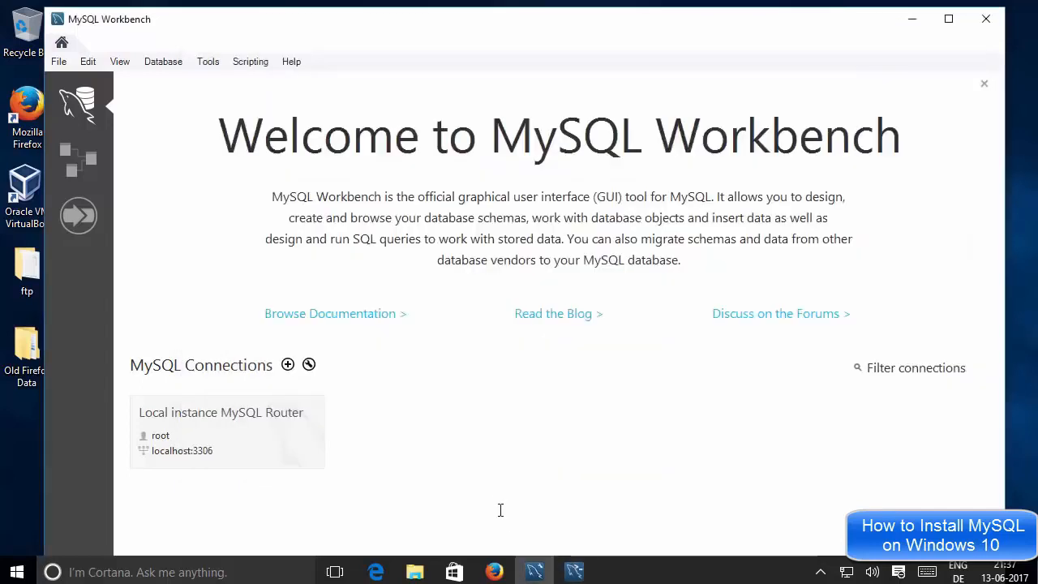
left_click(578, 566)
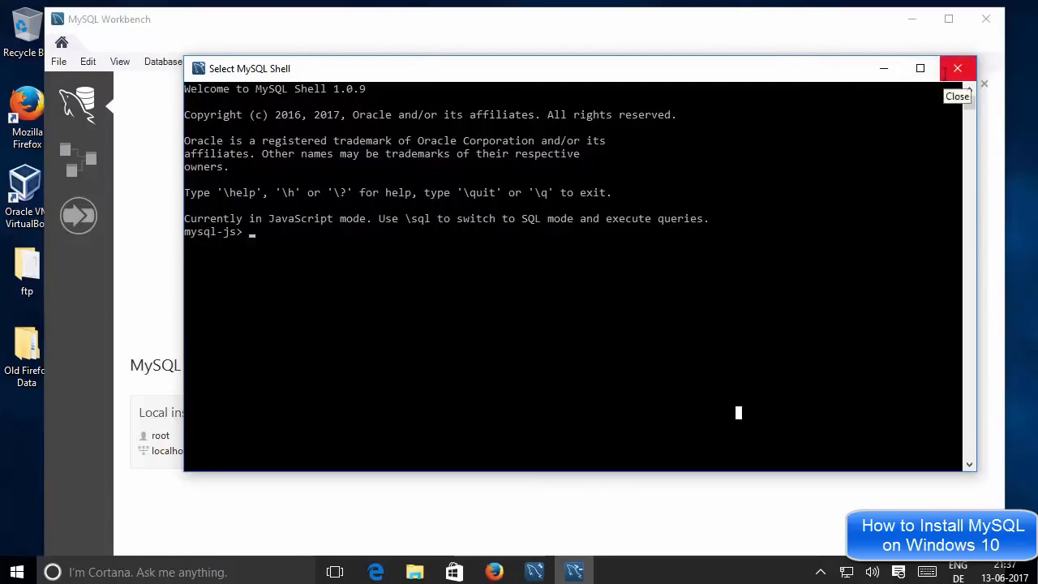
left_click(956, 69)
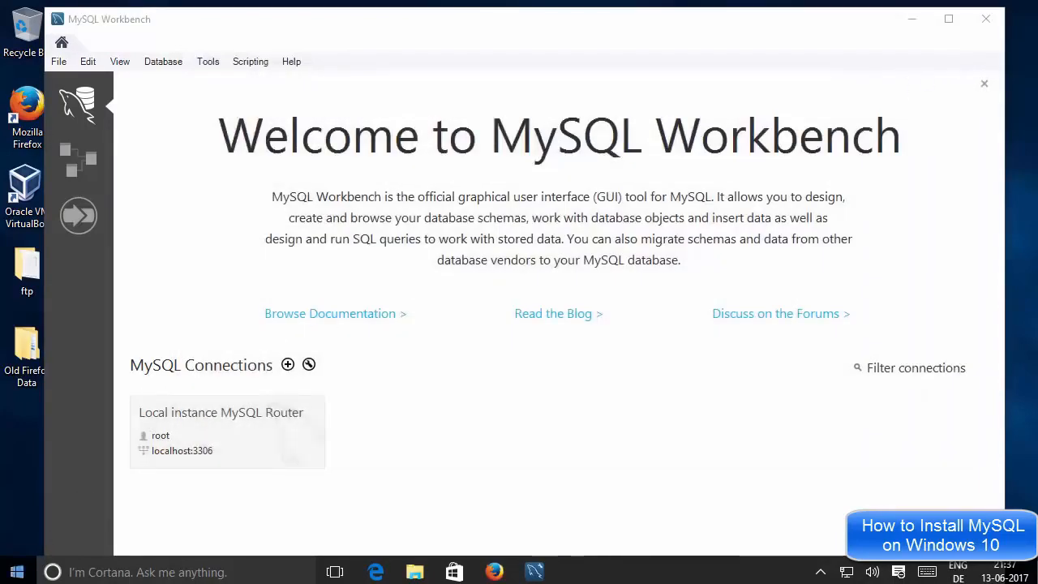
left_click(17, 571)
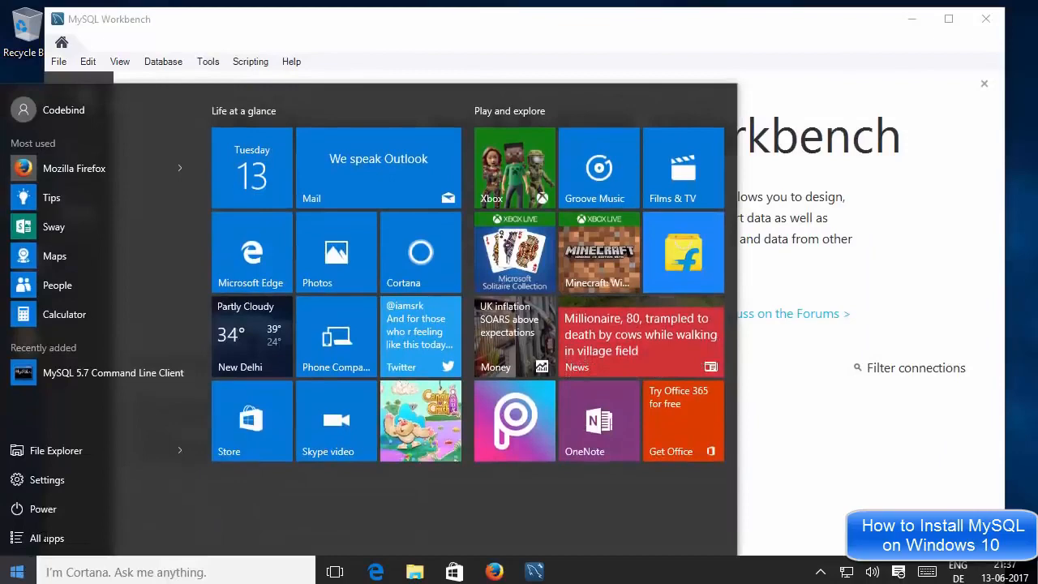
Find the MySQL folder under All apps and launch MySQL 5.7 Command Line Client
left_click(36, 537)
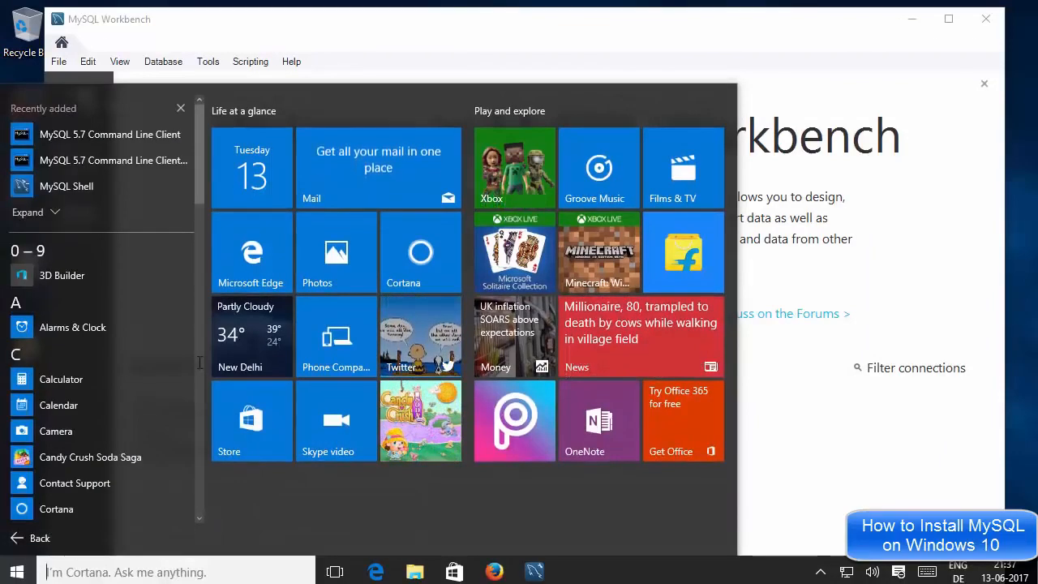
scroll(190, 303, "down", 3)
scroll(189, 303, "down", 7)
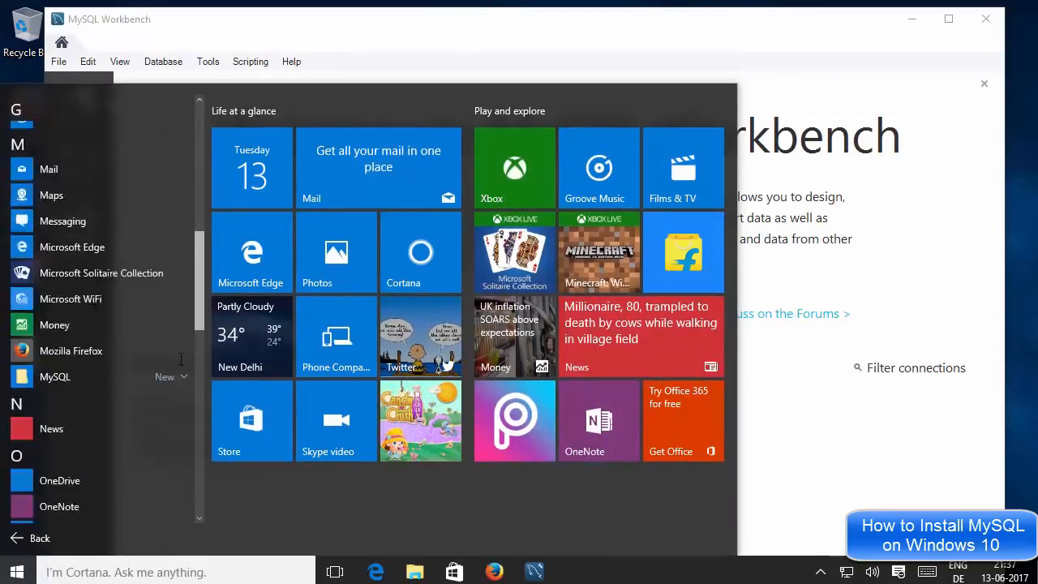
scroll(195, 390, "up", 1)
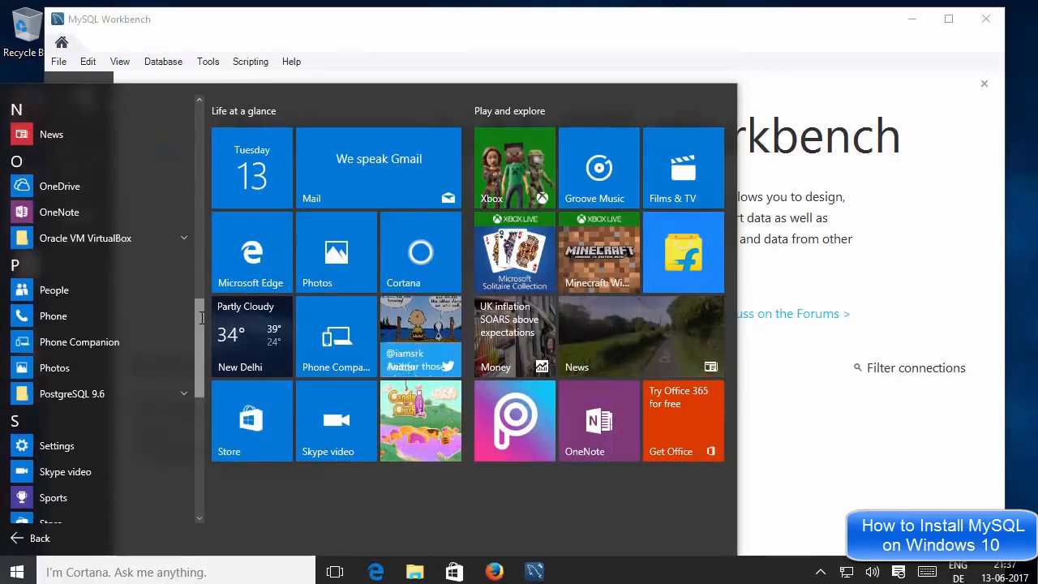
scroll(119, 389, "up", 4)
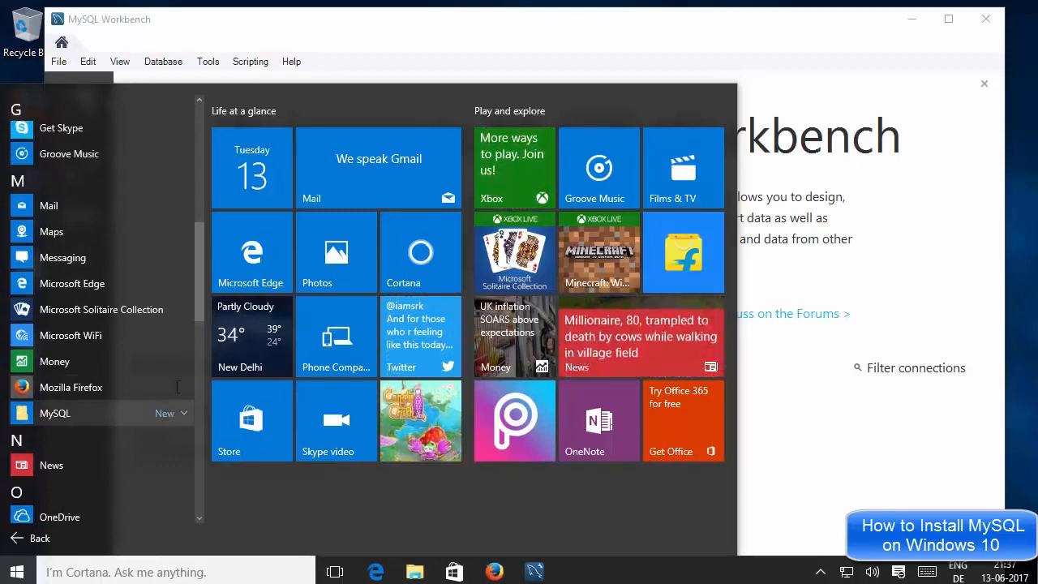
left_click(168, 414)
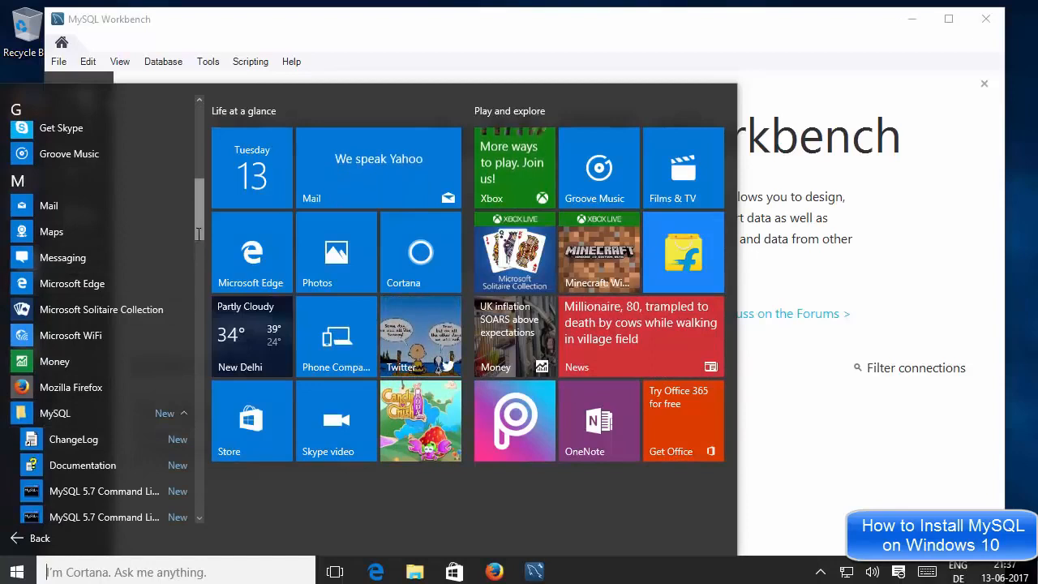
scroll(203, 235, "down", 3)
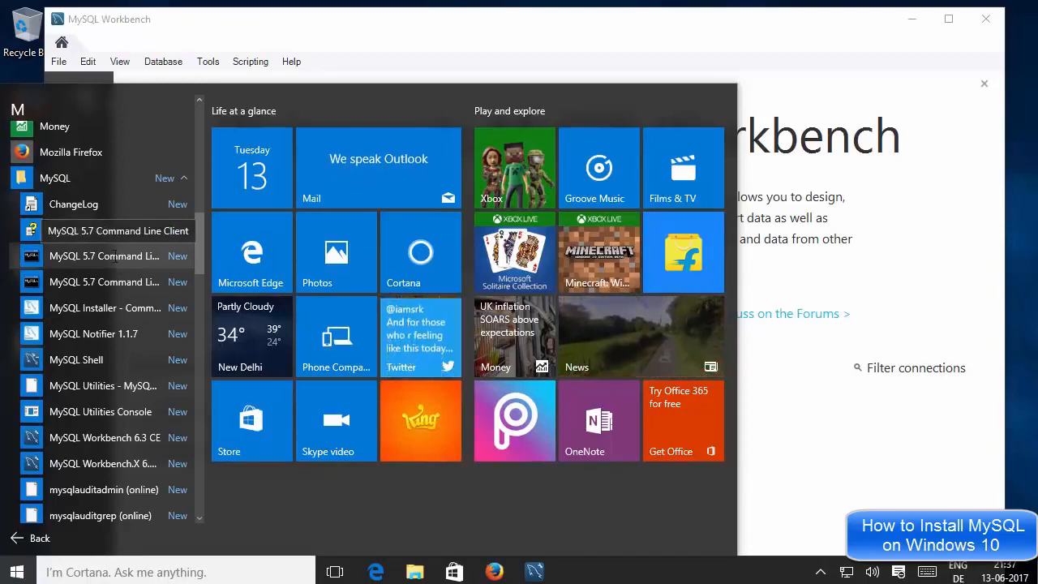
left_click(116, 256)
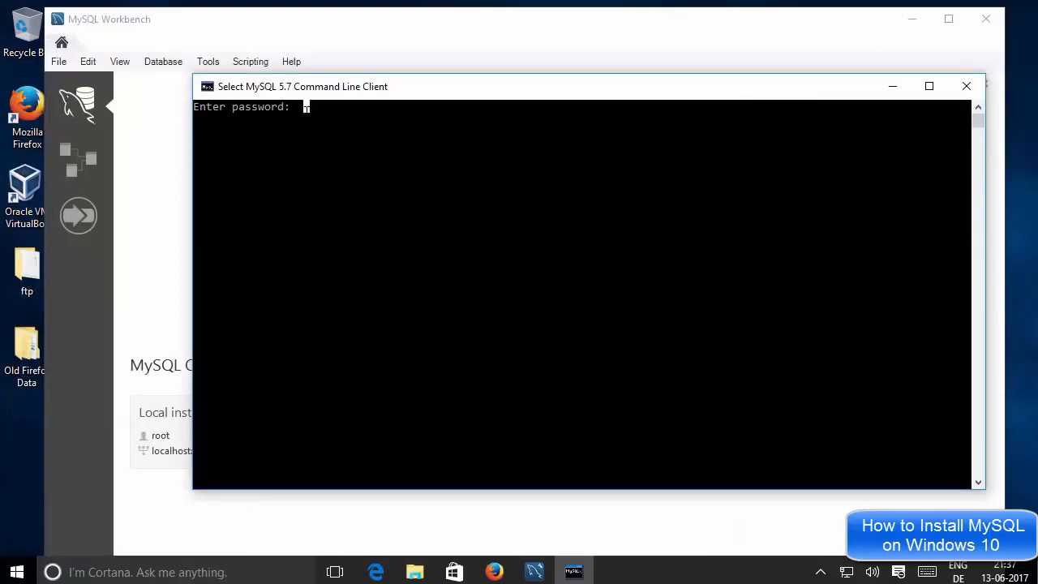
Log in to the MySQL server by entering the root account password
type("r")
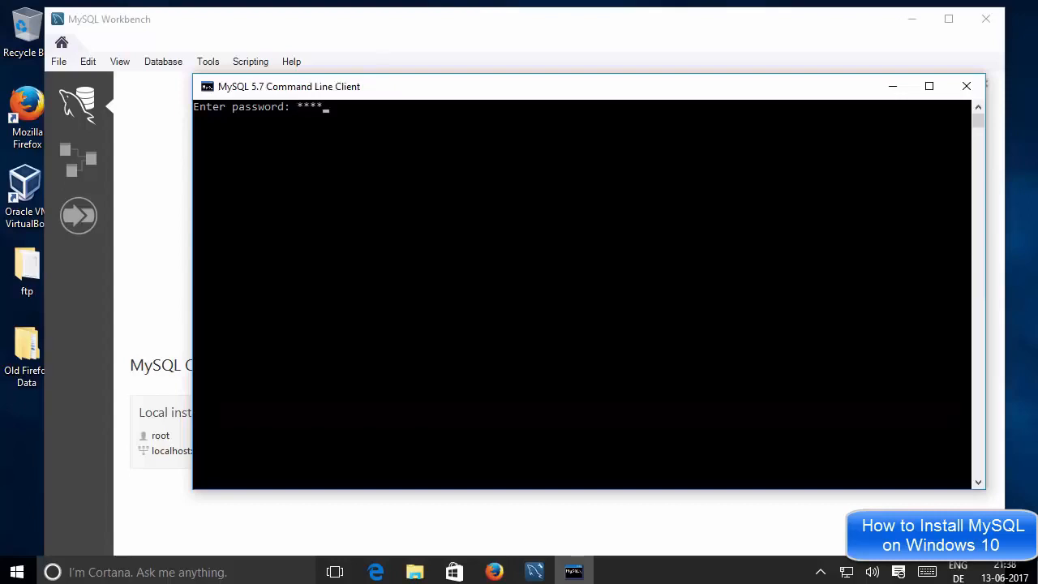
type("oot")
key("Return")
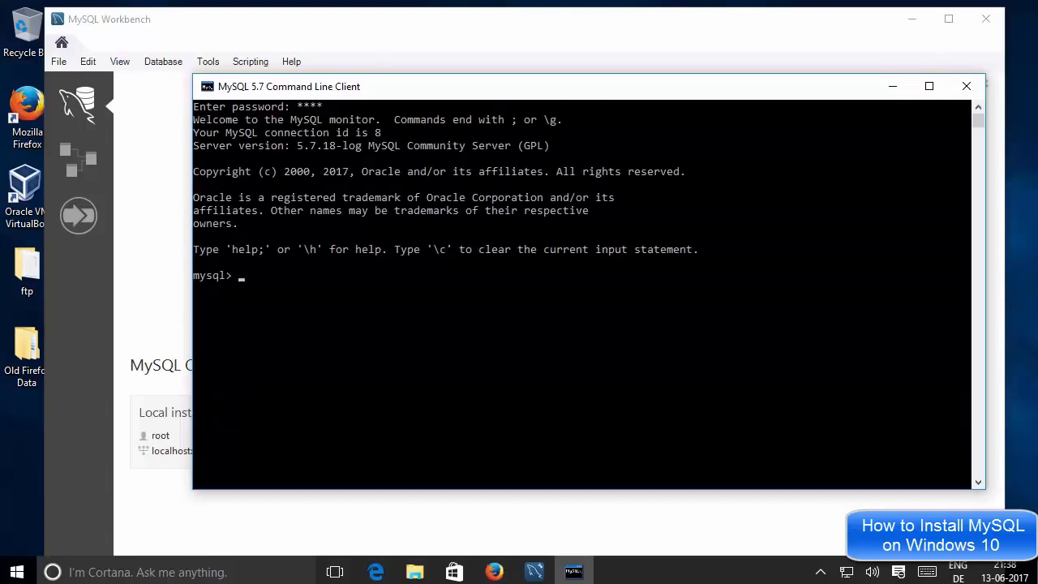
Run 'show databases;' to list the server's databases
left_click(267, 288)
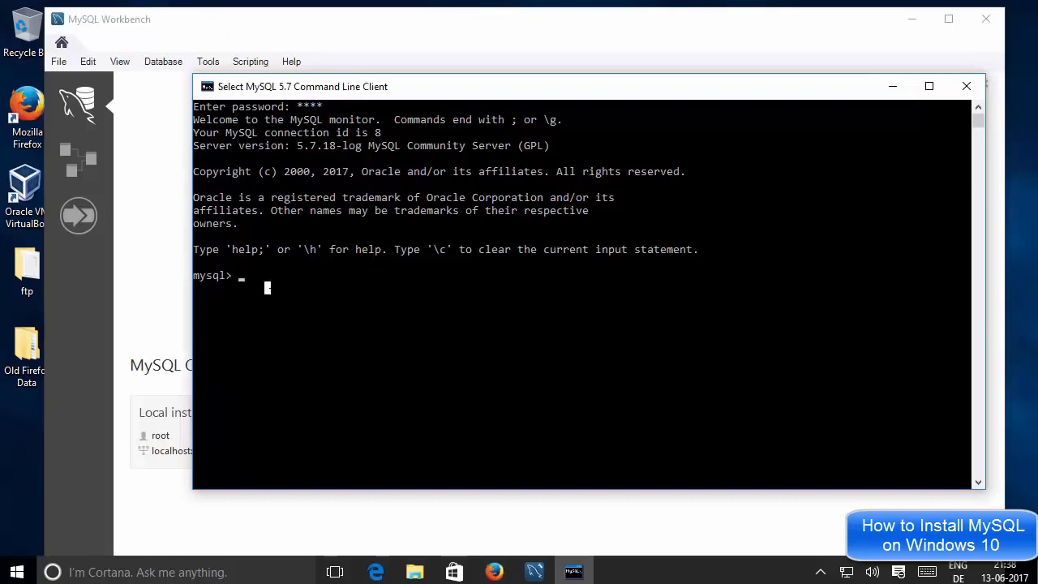
type("sho")
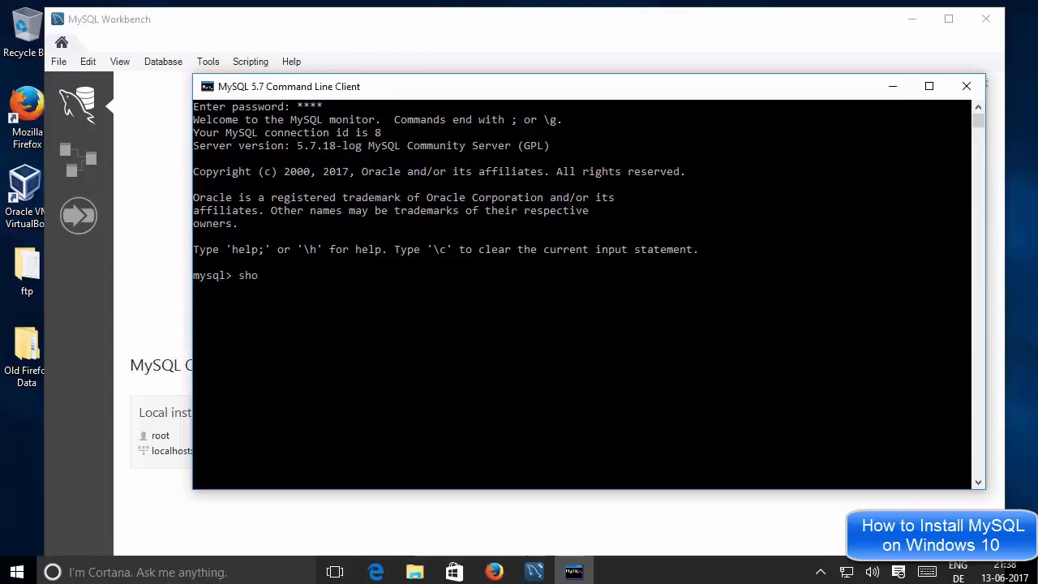
type("w databases;")
key("Return")
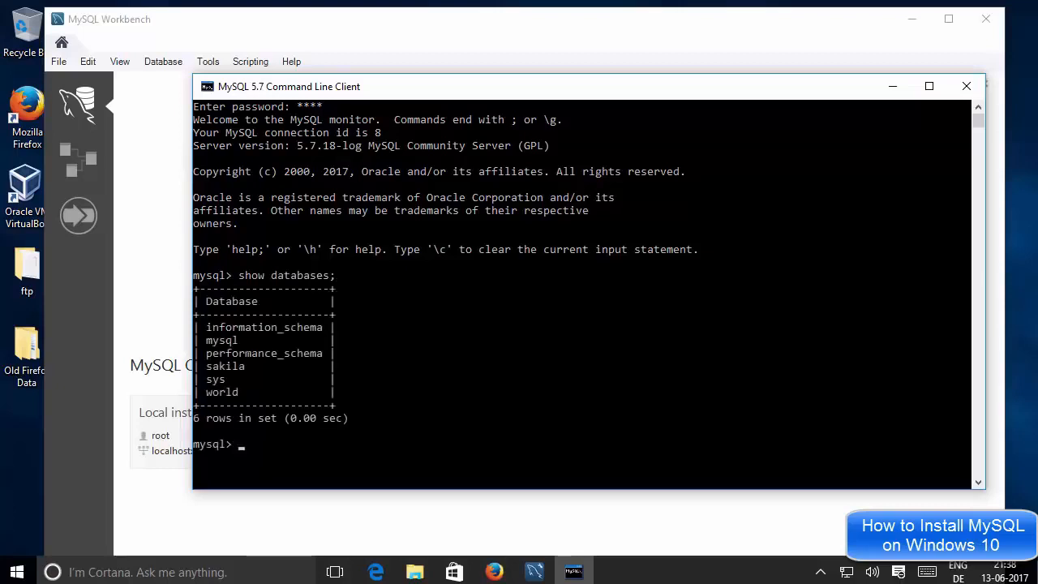
Highlight information_schema and world in the database list
left_click(307, 327)
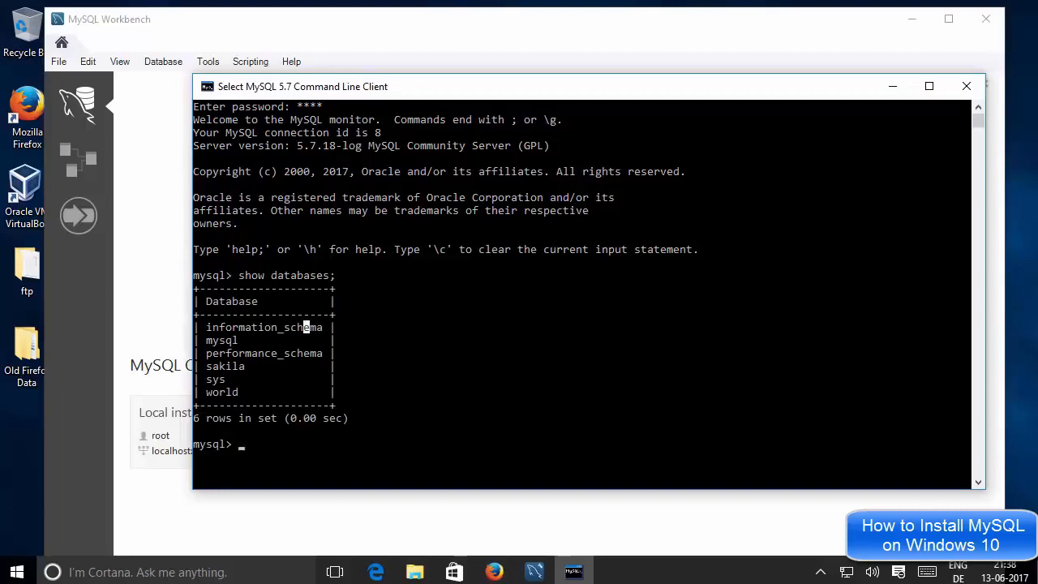
left_click(403, 314)
double_click(229, 391)
left_click(512, 352)
Switch to the world database, correcting the failed 'use warld;' to 'use world;'
type("use")
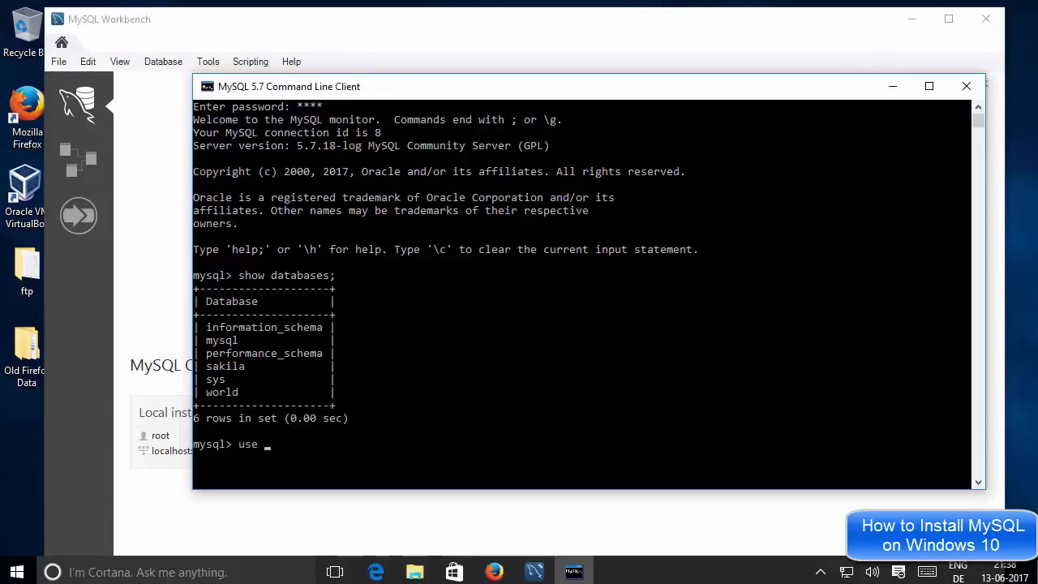
type(" warld")
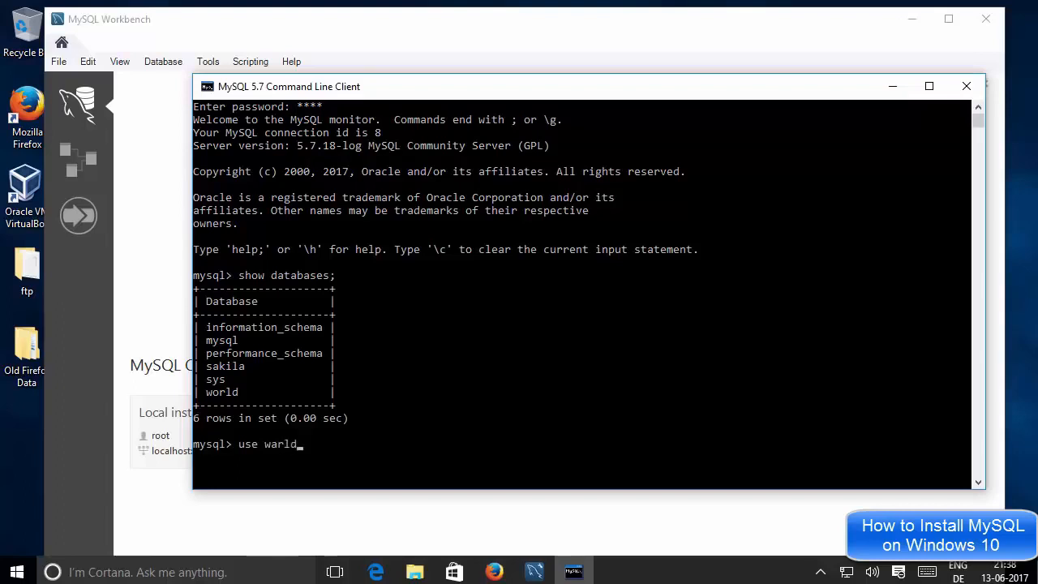
type(";")
key("Return")
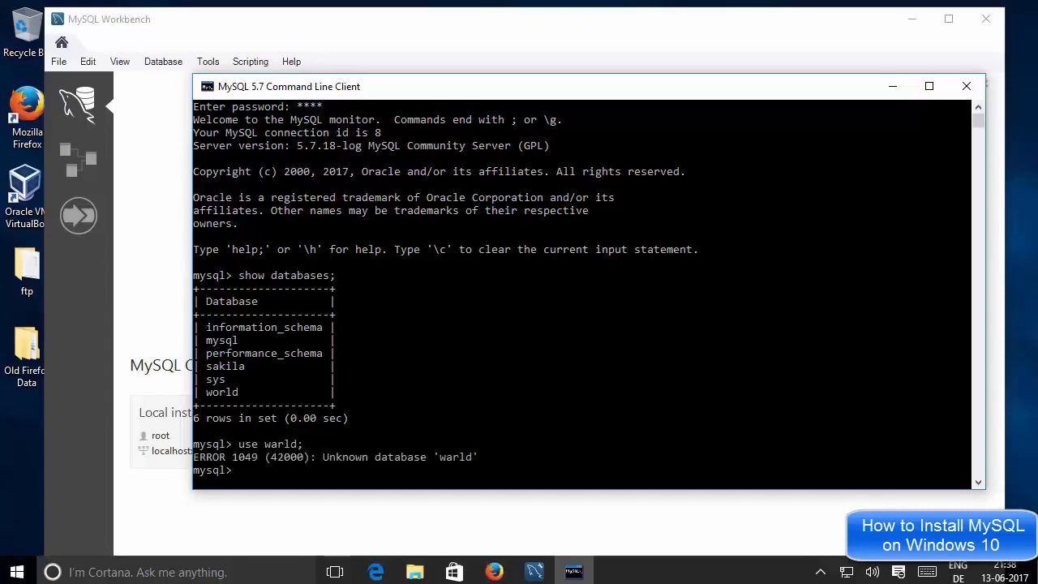
left_click(287, 418)
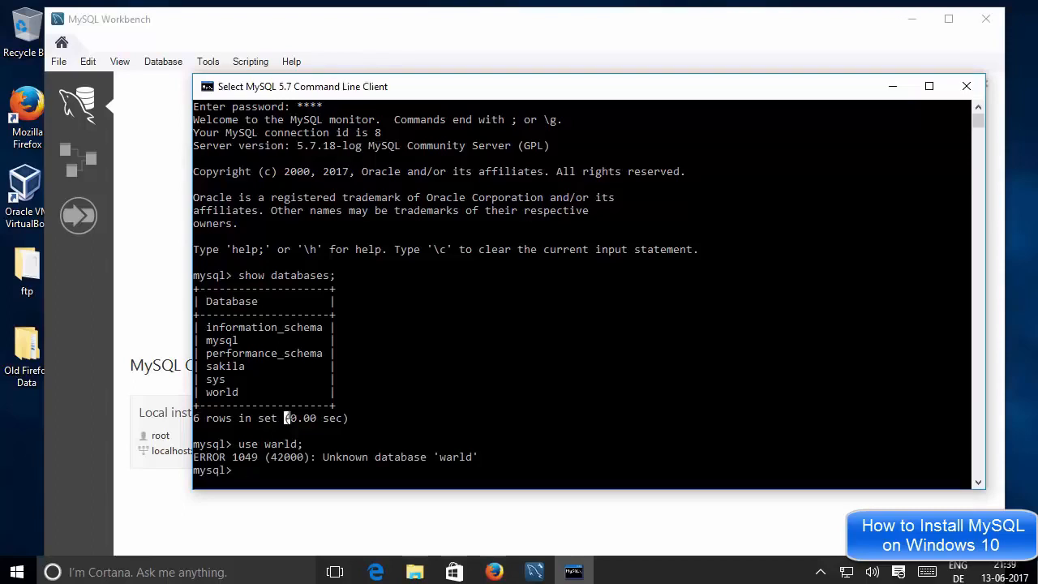
key("Up")
key("Left")
key("Left")
key("Left")
key("Left")
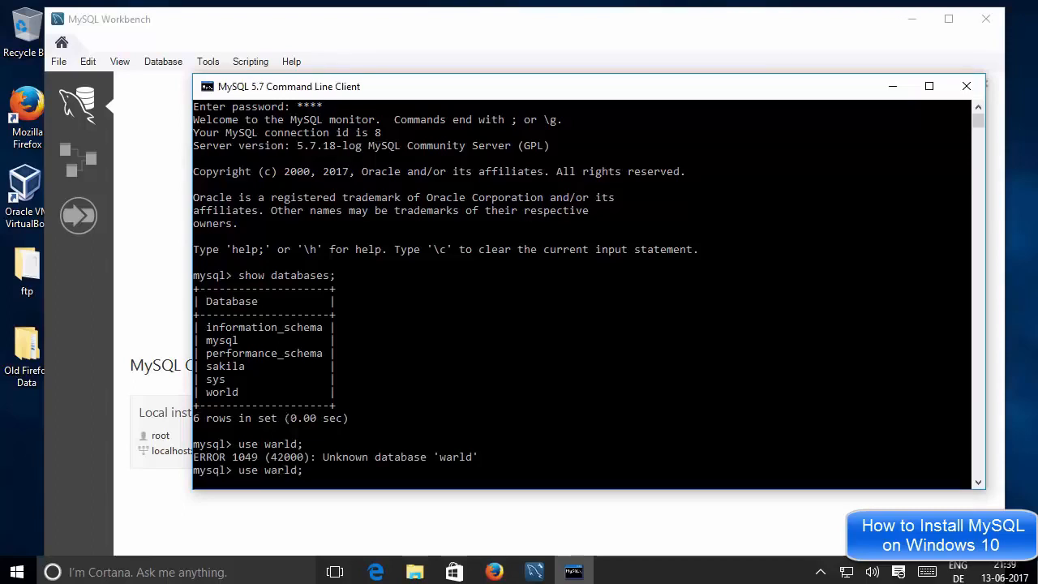
key("BackSpace")
type("o")
key("Return")
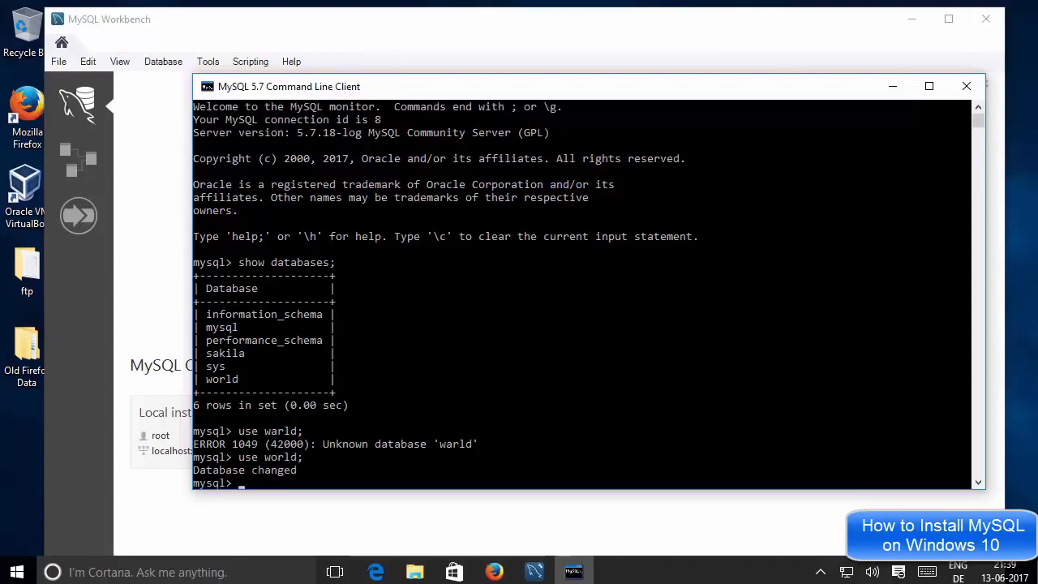
left_click(319, 457)
left_click(312, 469)
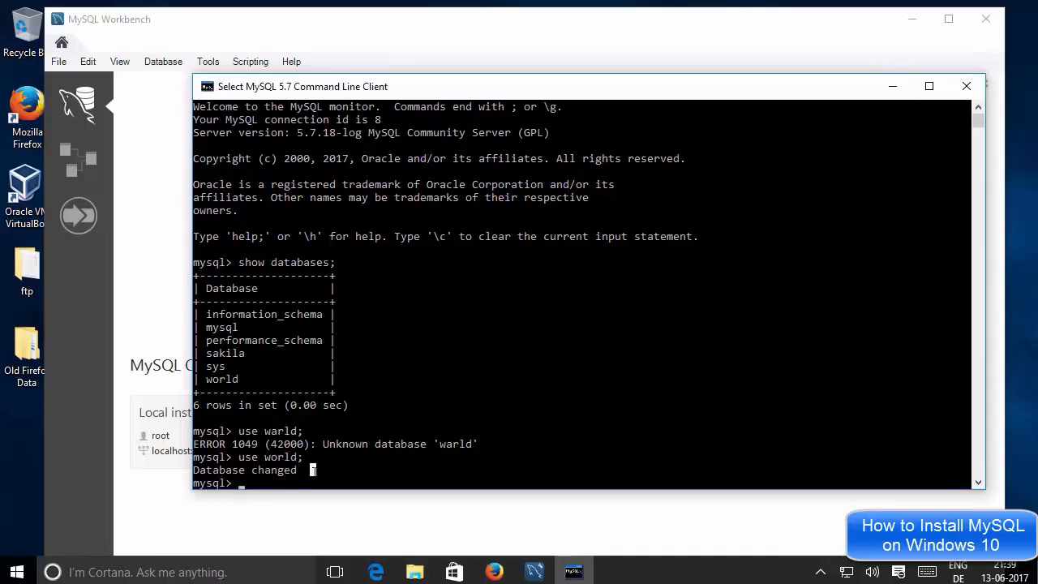
key("Escape")
Run 'show tables;' to list the world database's tables
type("show")
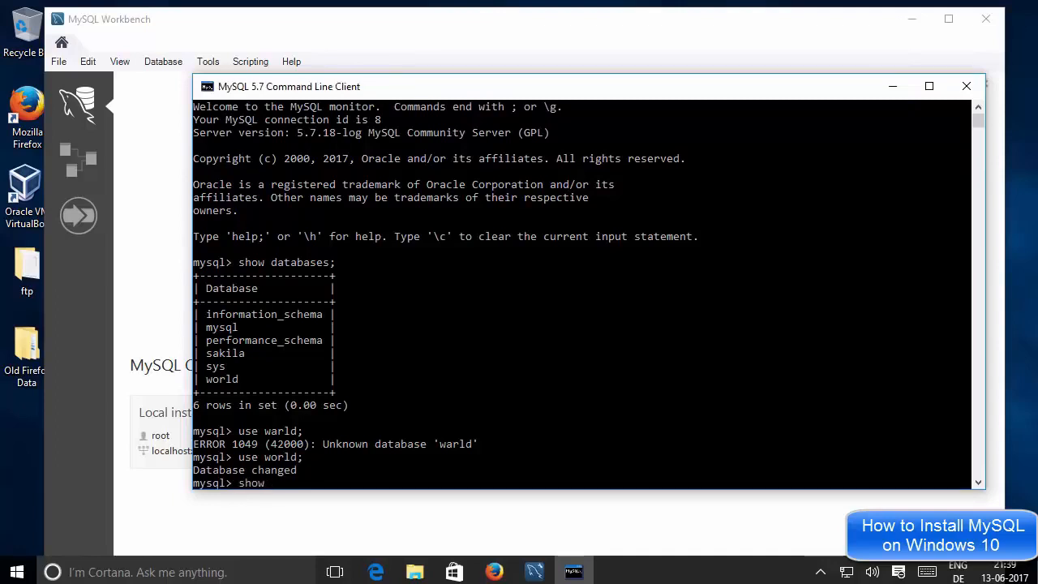
type(" tables;")
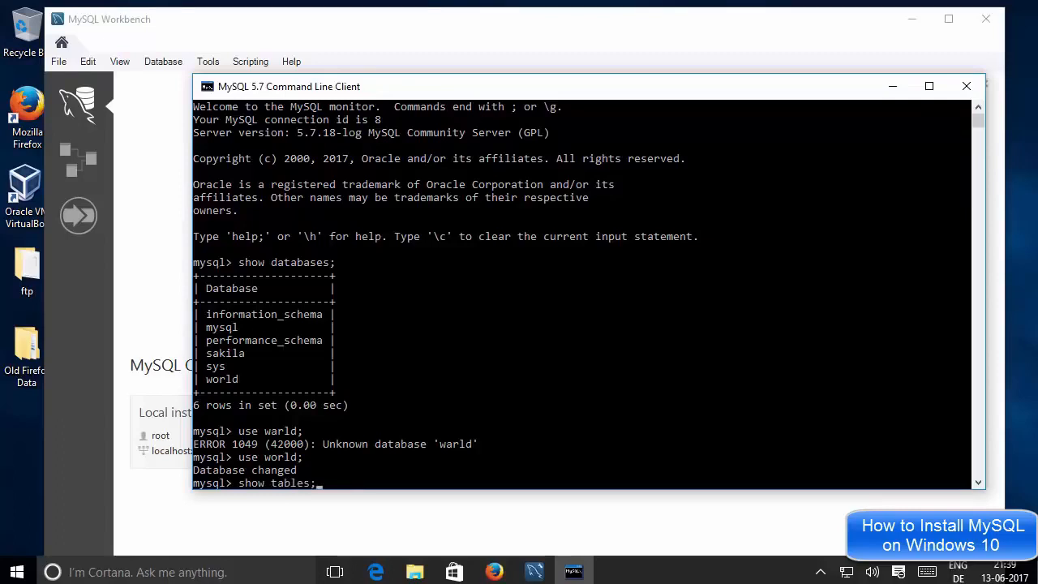
left_click(326, 444)
key("Escape")
key("Return")
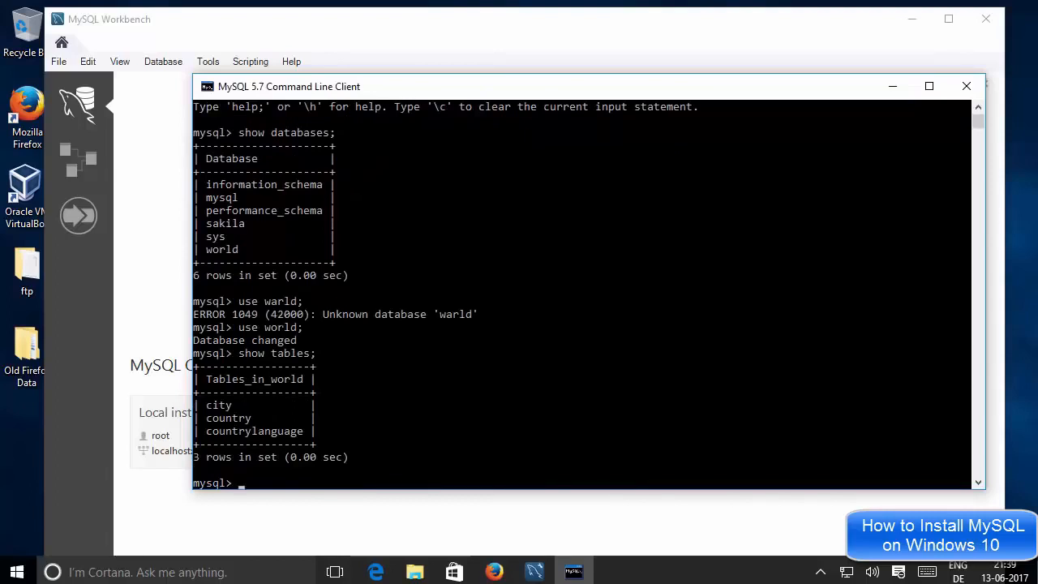
Highlight the city and country table names in the listing
left_click(229, 404)
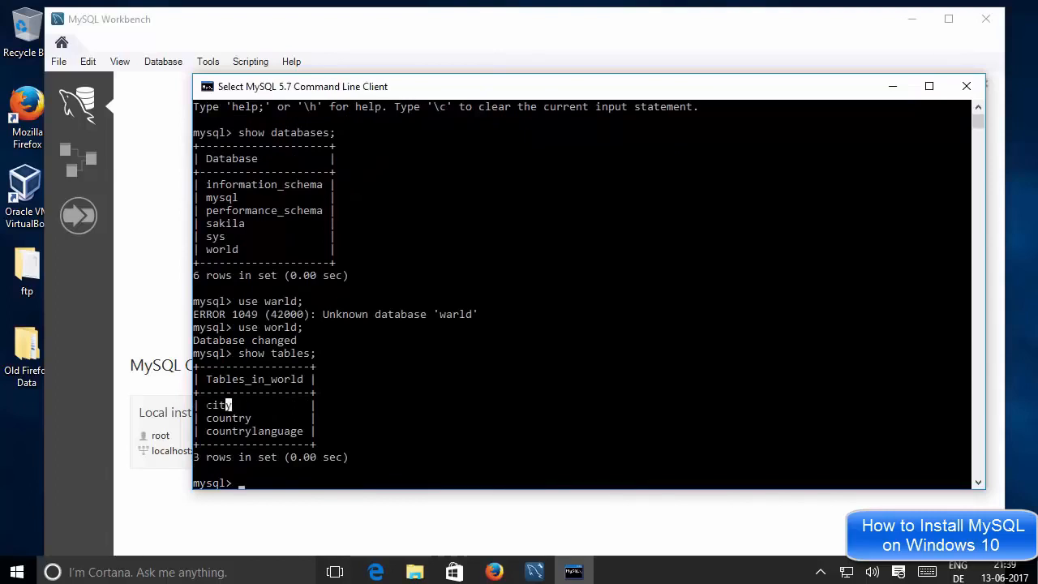
double_click(229, 404)
double_click(229, 419)
left_click(228, 419)
Bring MySQL Workbench forward and open Database > Connect to Database
left_click(176, 178)
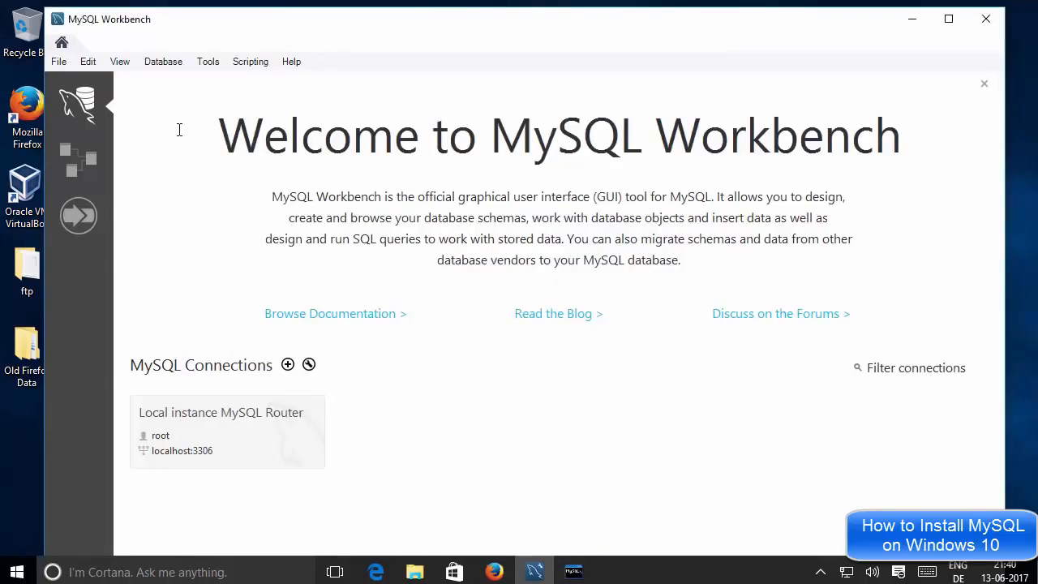
left_click(161, 63)
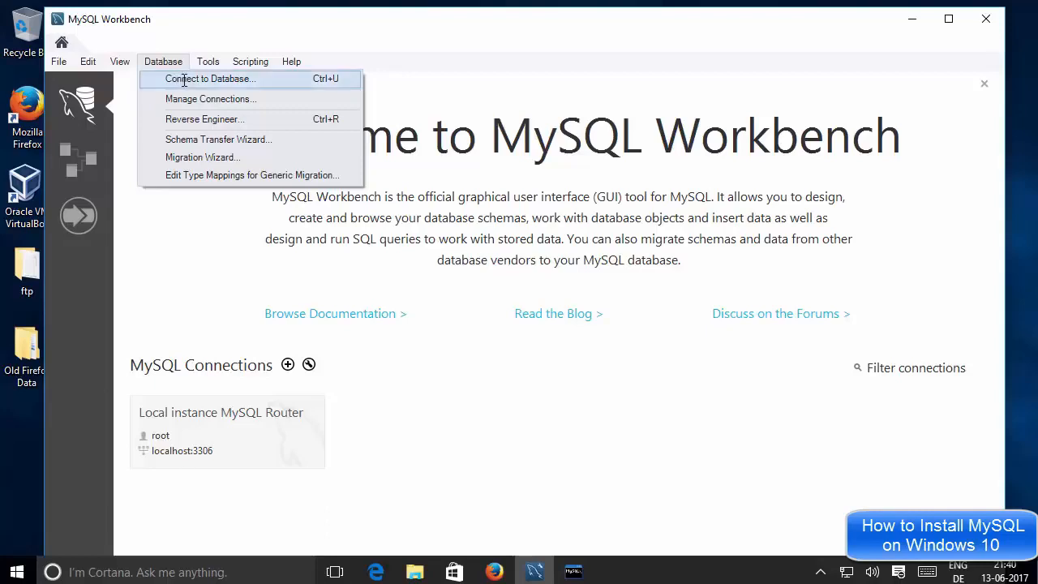
left_click(184, 79)
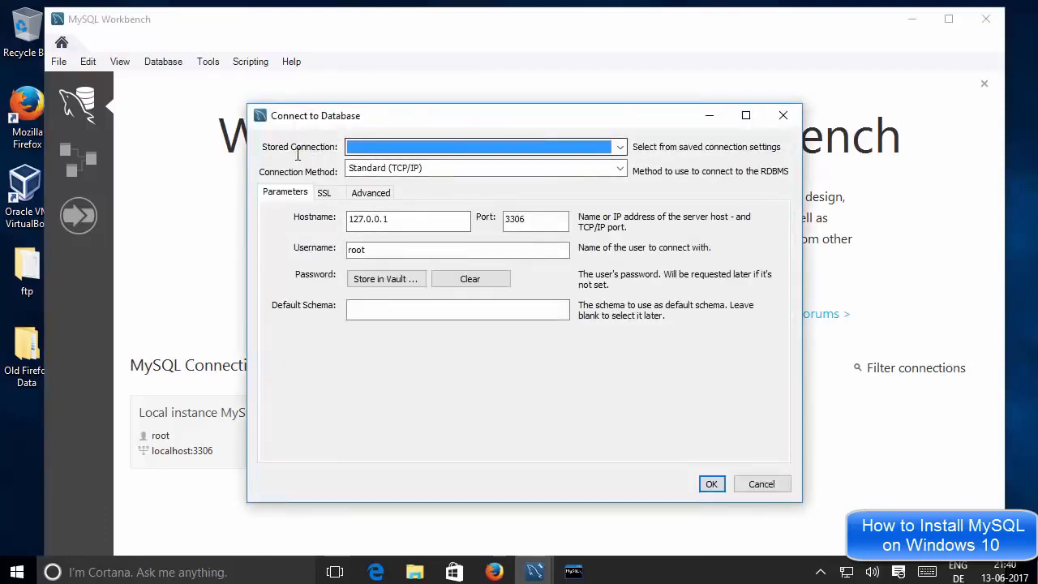
Load the Local instance MySQL Router stored connection, targeting localhost as user root
left_click(399, 145)
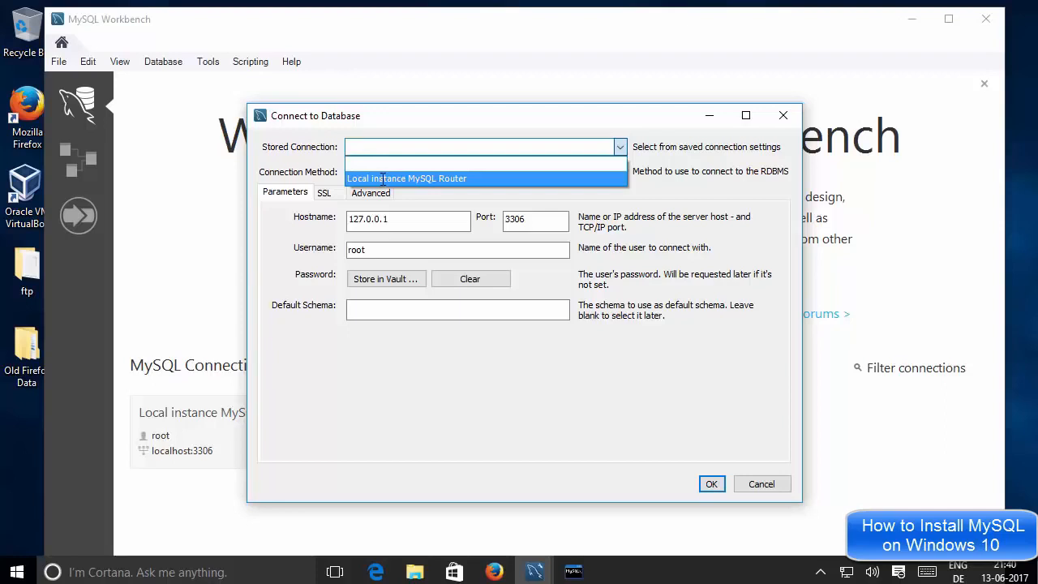
left_click(382, 179)
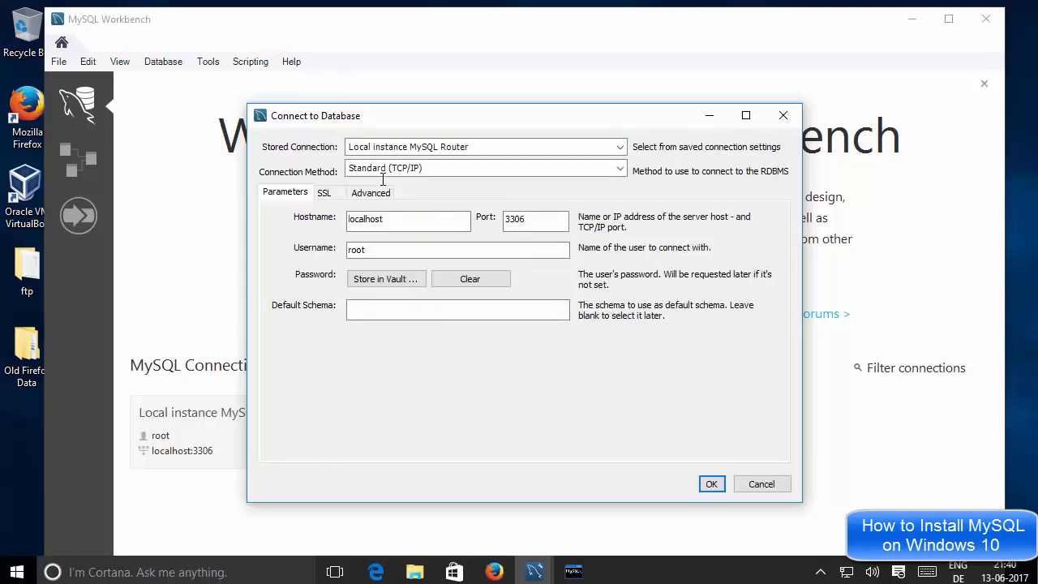
left_click(398, 220)
left_click_drag(389, 219, 351, 219)
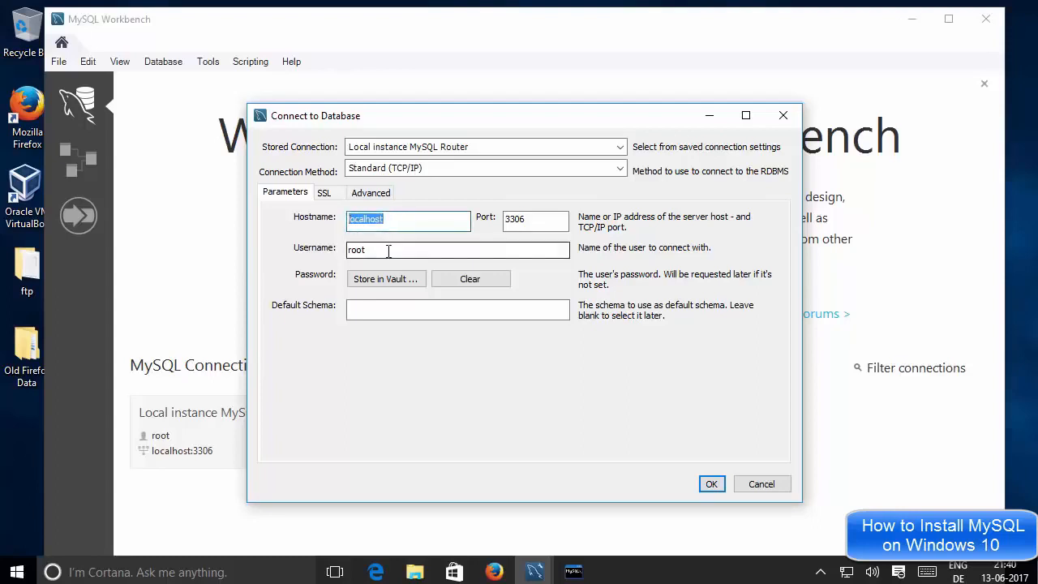
left_click_drag(387, 250, 346, 246)
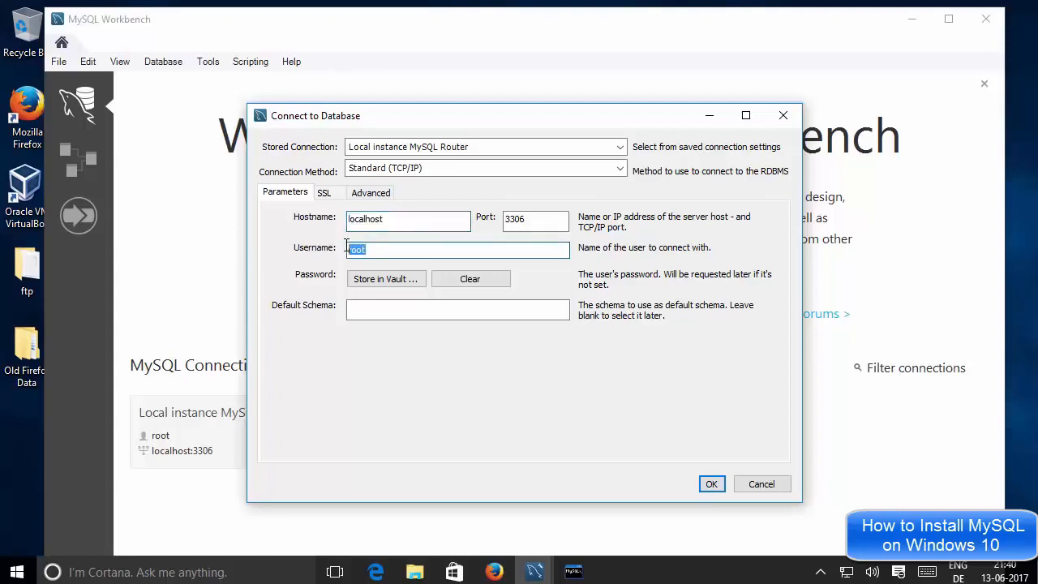
Store the root user's password in the vault
left_click(373, 280)
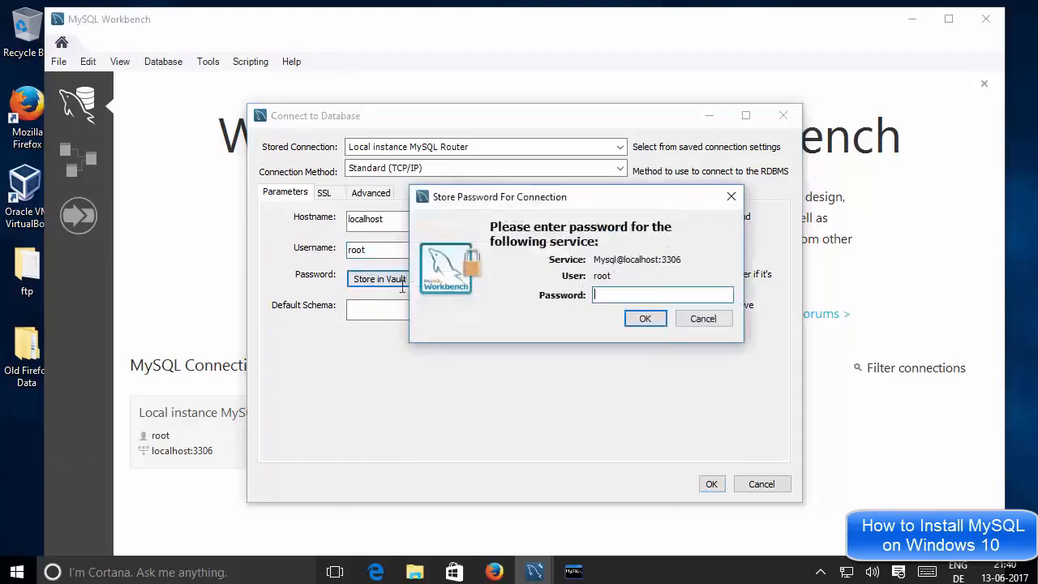
type("root")
left_click(643, 318)
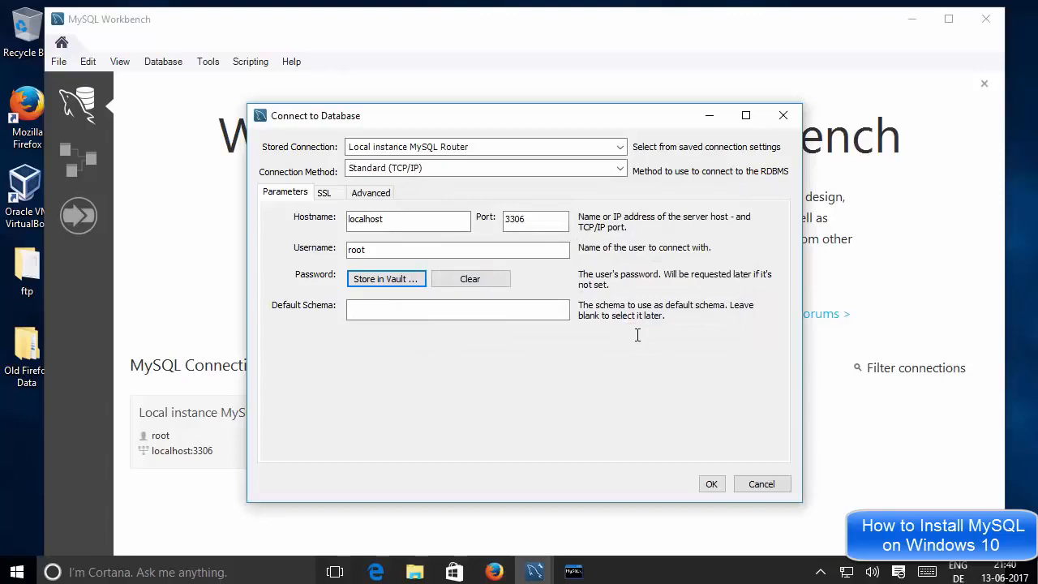
Connect to the local instance and widen the Query 1 editor toward the right
left_click(711, 484)
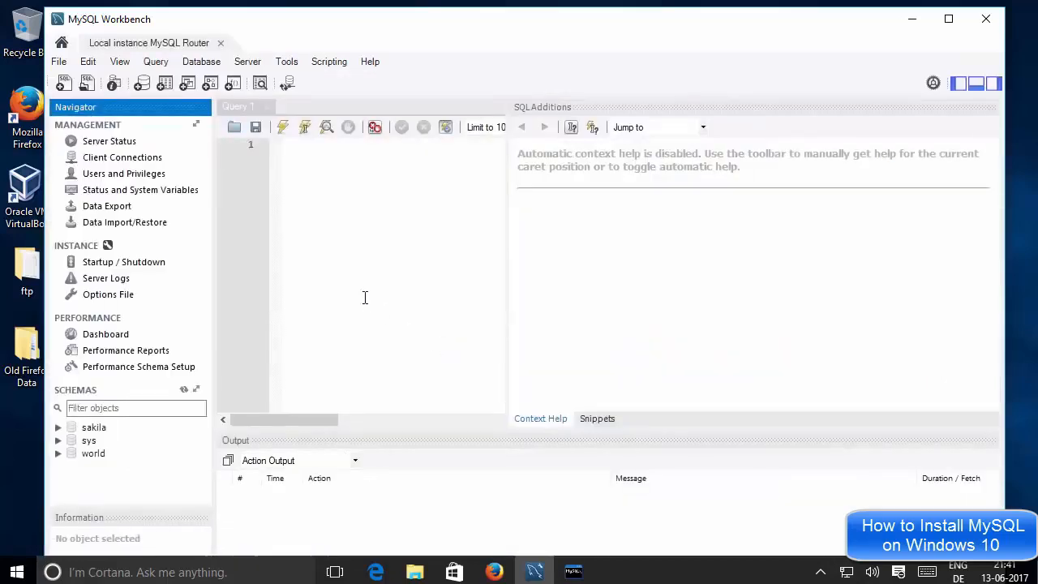
left_click(429, 251)
left_click_drag(507, 271, 826, 280)
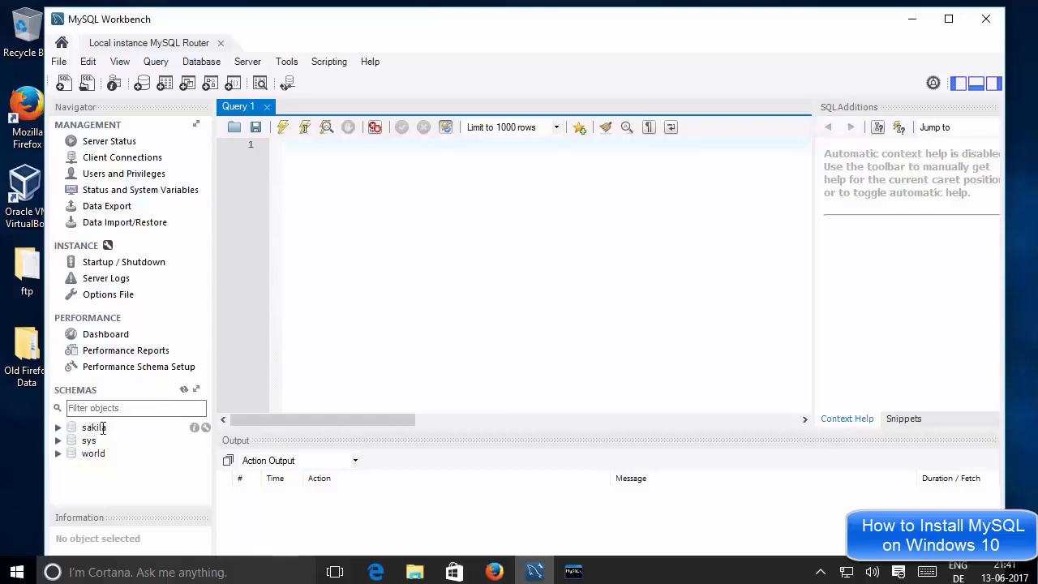
Make world the default schema, expand its Tables, and expand countrylanguage to show its columns, indexes and keys
double_click(94, 454)
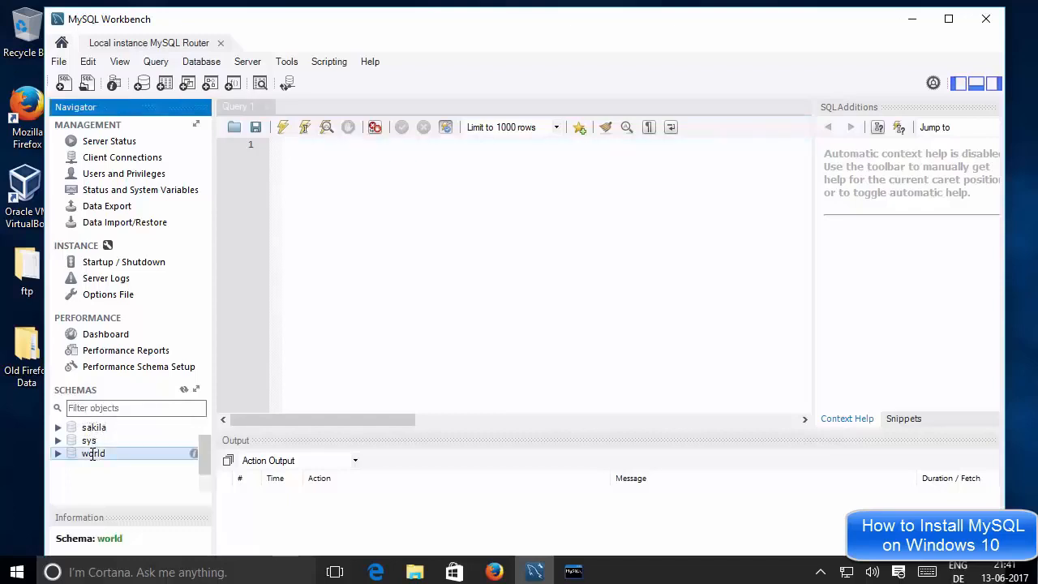
scroll(112, 436, "down", 1)
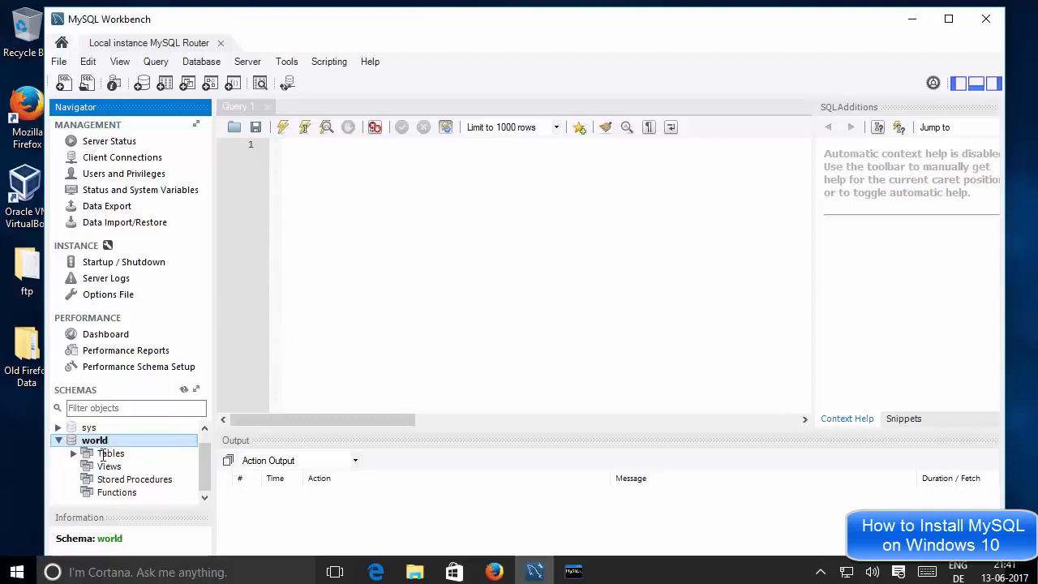
left_click(103, 456)
double_click(103, 455)
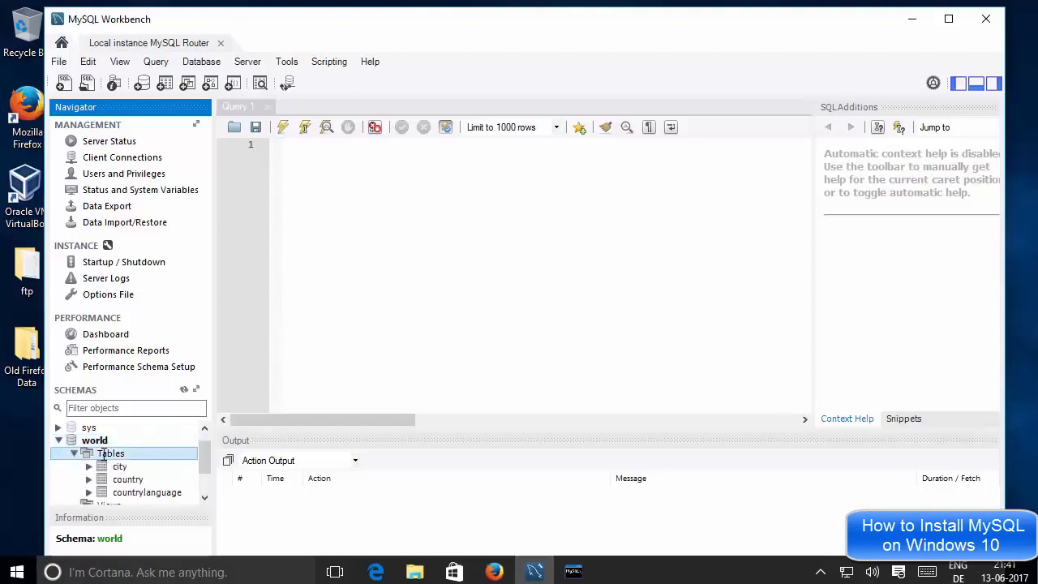
scroll(202, 458, "down", 1)
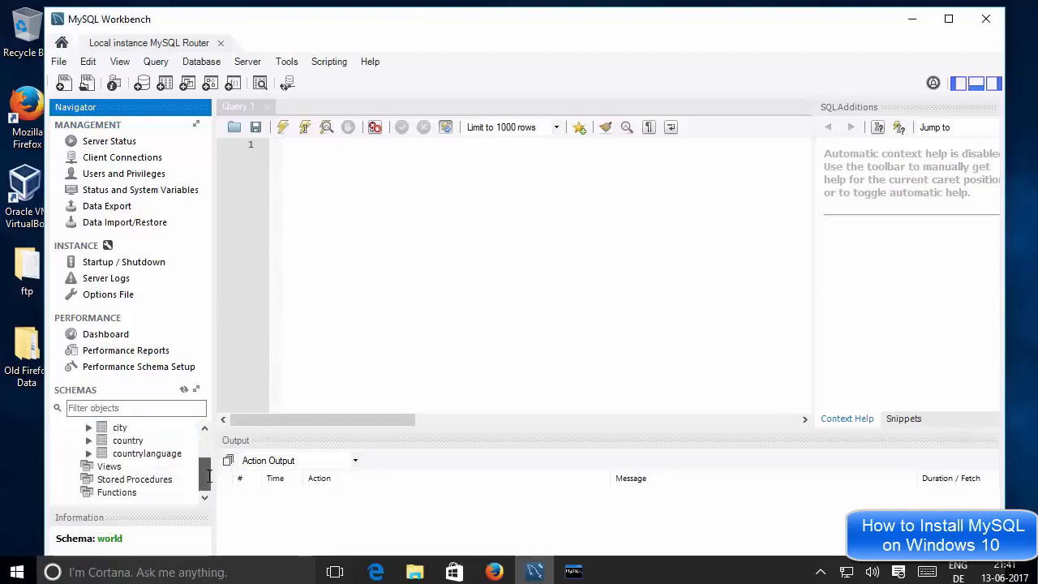
left_click(131, 427)
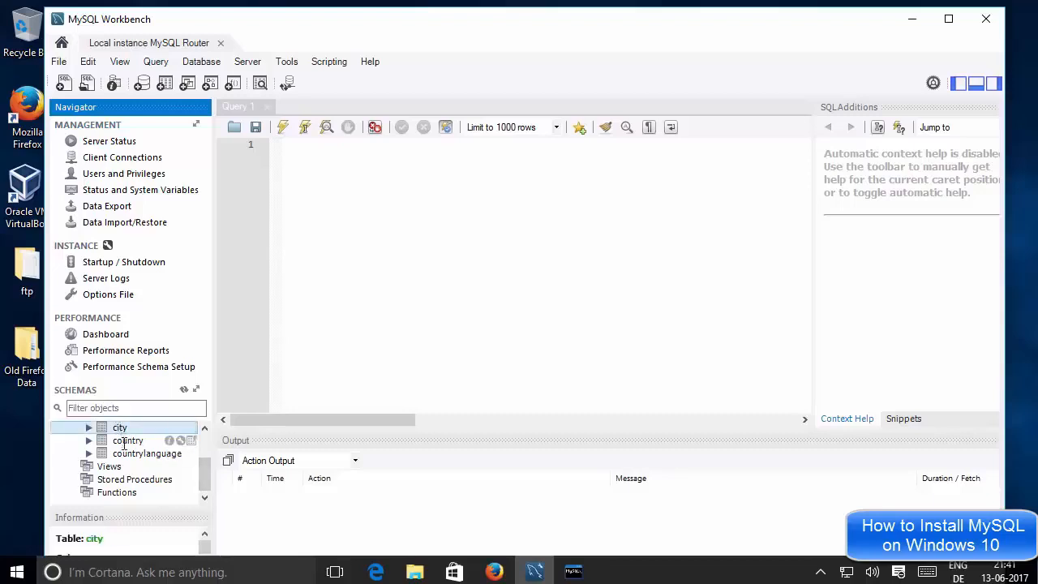
double_click(146, 453)
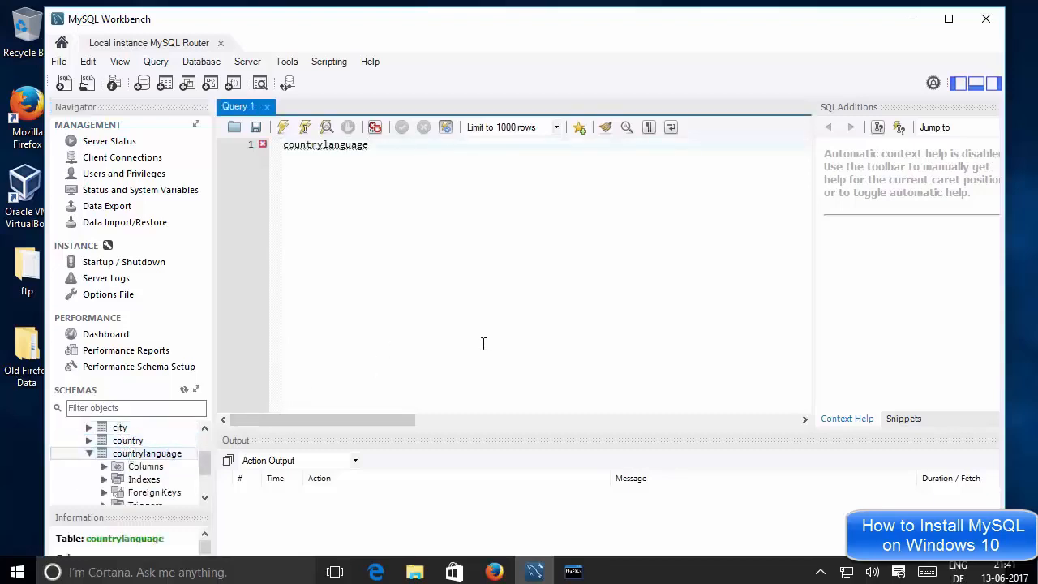